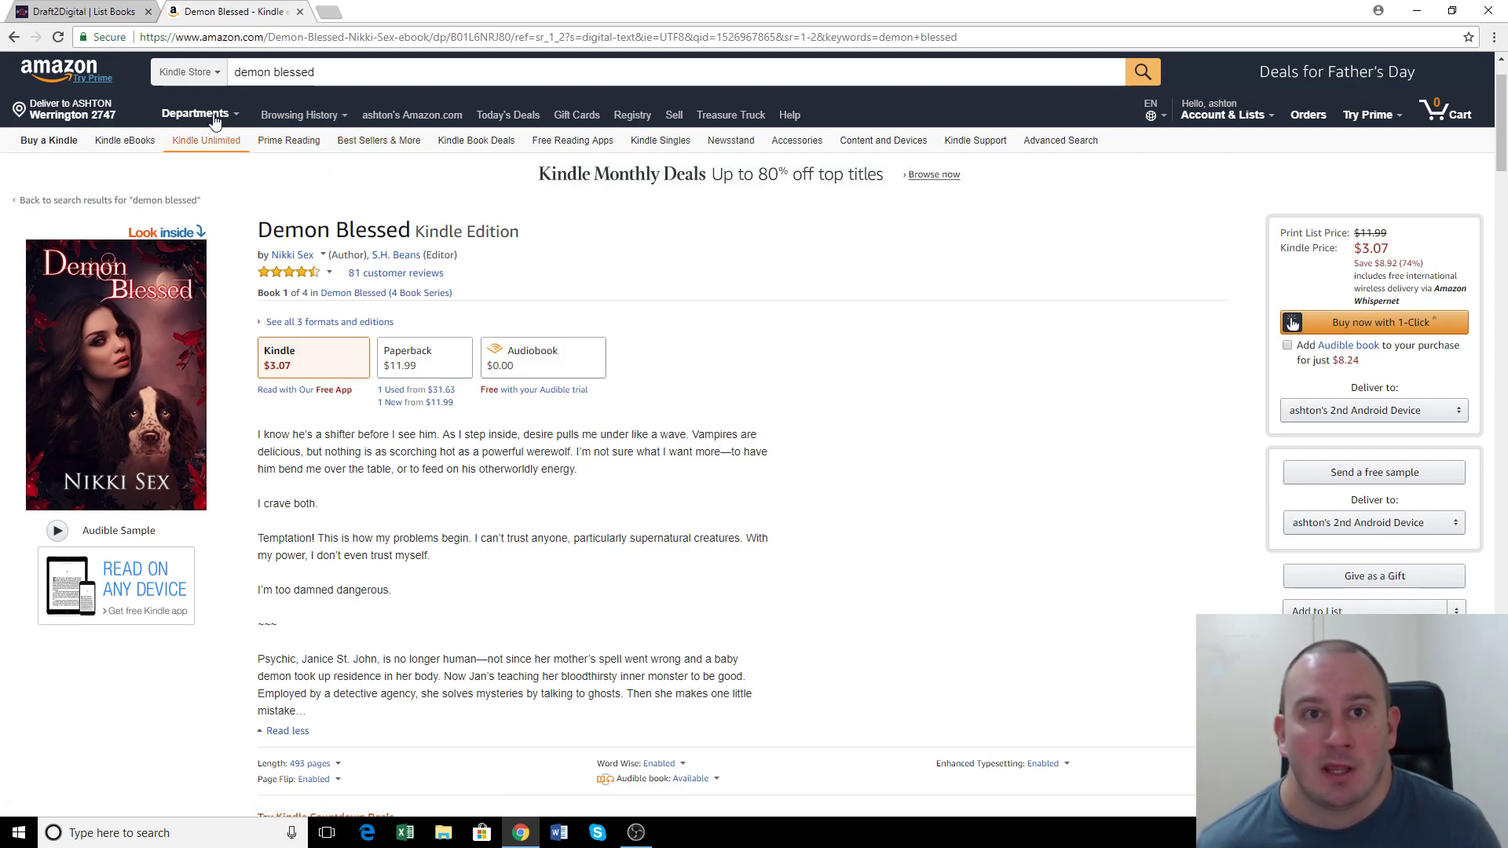
- Switch to the Draft2Digital book list and start adding a new book
click(119, 18)
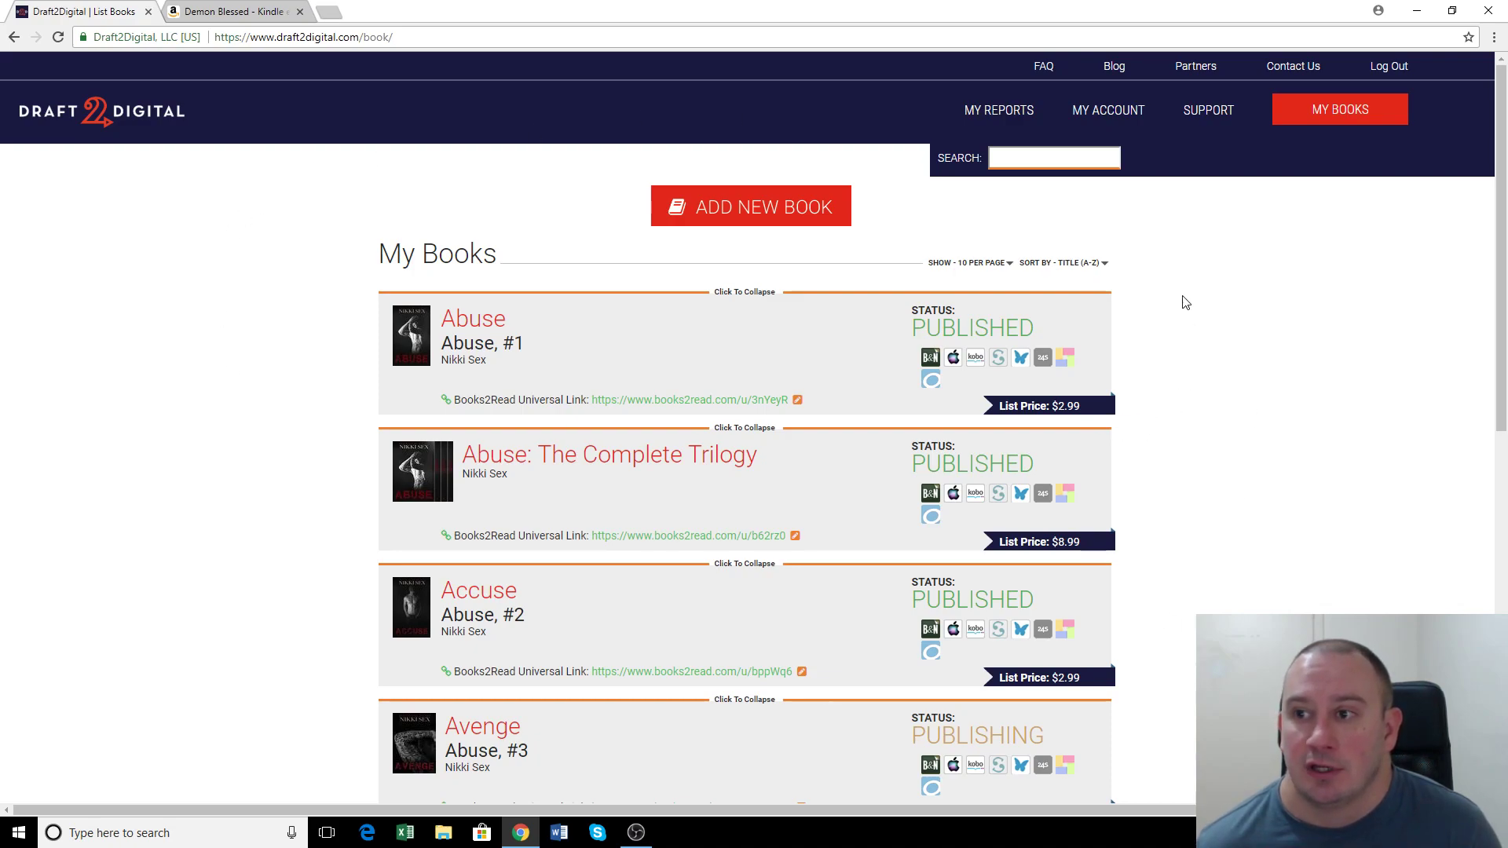
scroll(1247, 322, down, 1)
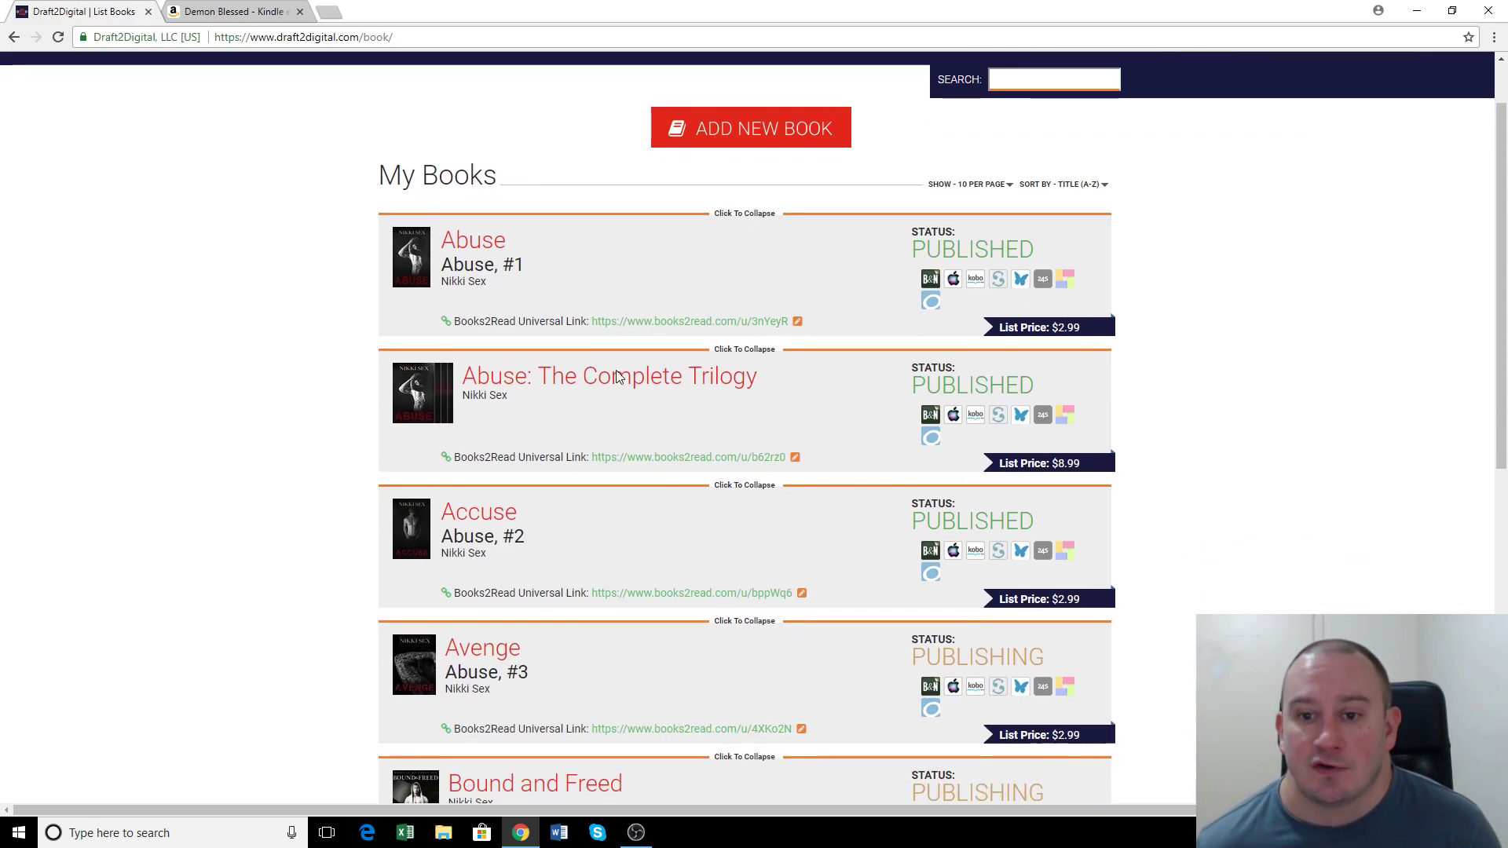
scroll(673, 451, down, 4)
scroll(711, 510, up, 5)
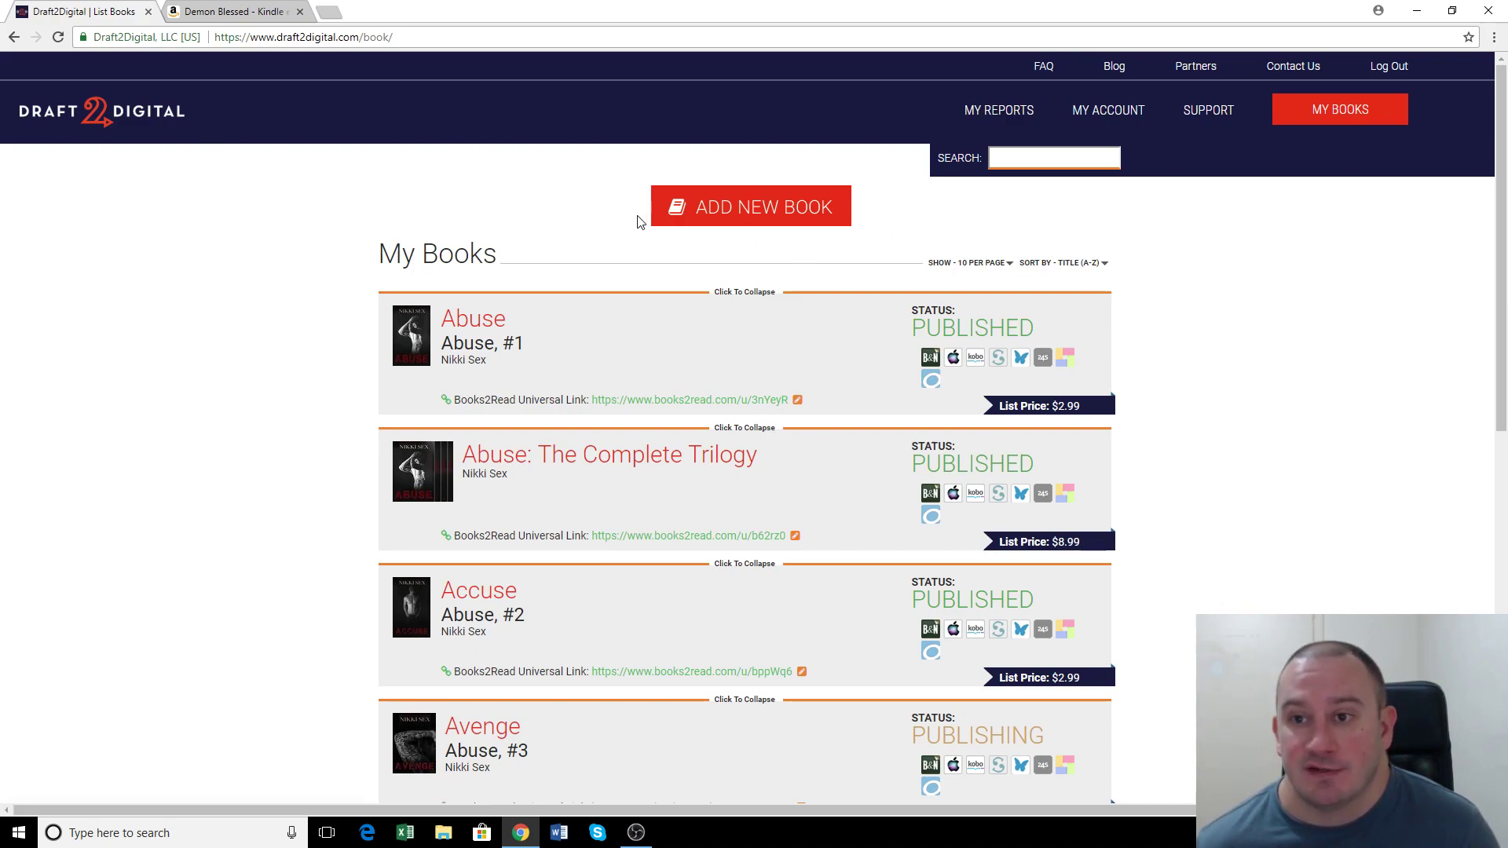
click(761, 221)
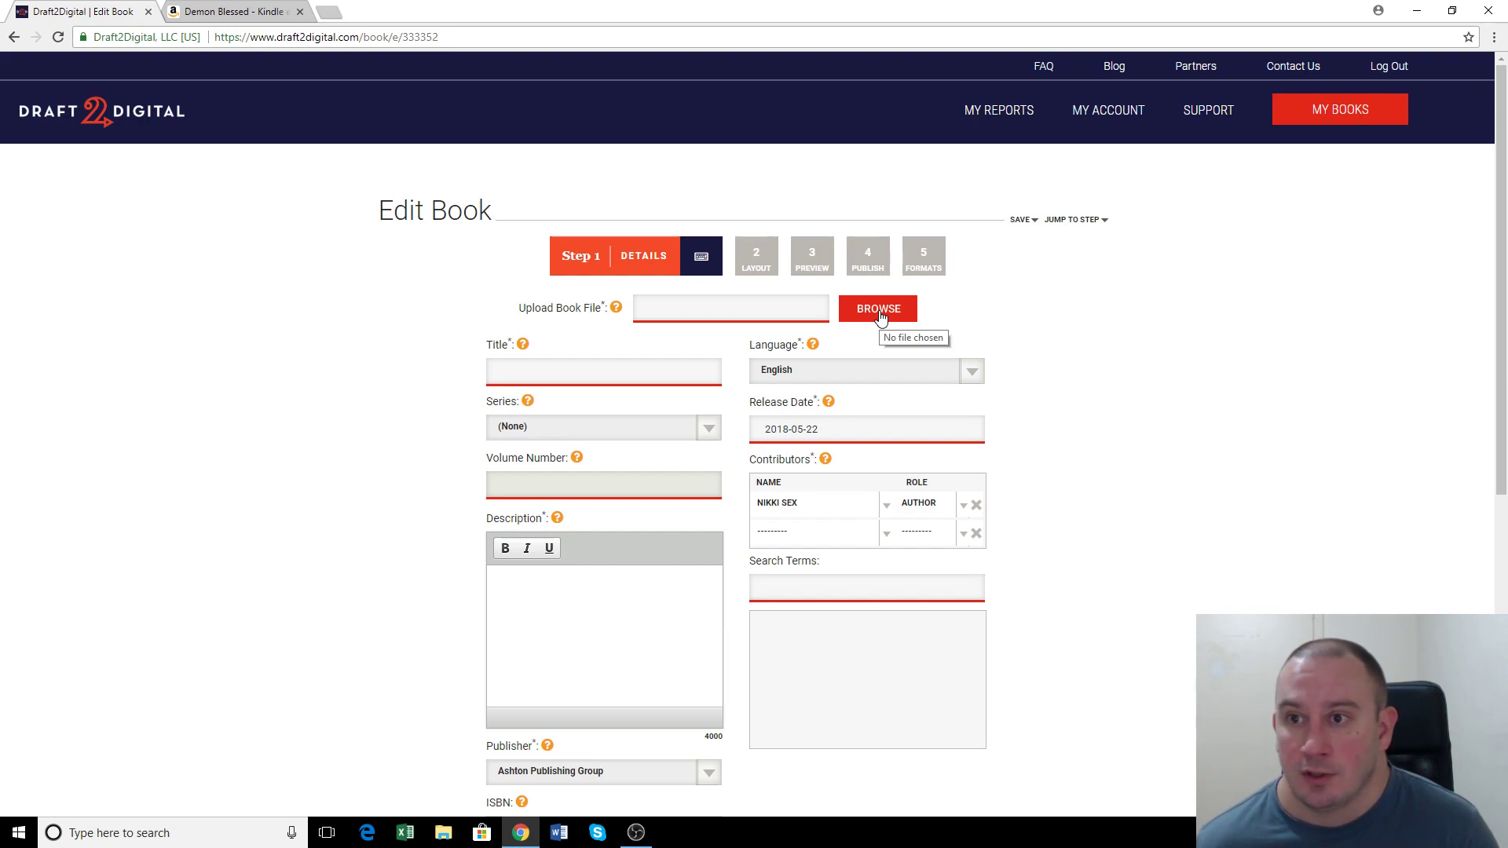
- Open the Demon Blessed D2D manuscript from the D2D folder on the desktop in Word
double_click(584, 23)
double_click(149, 188)
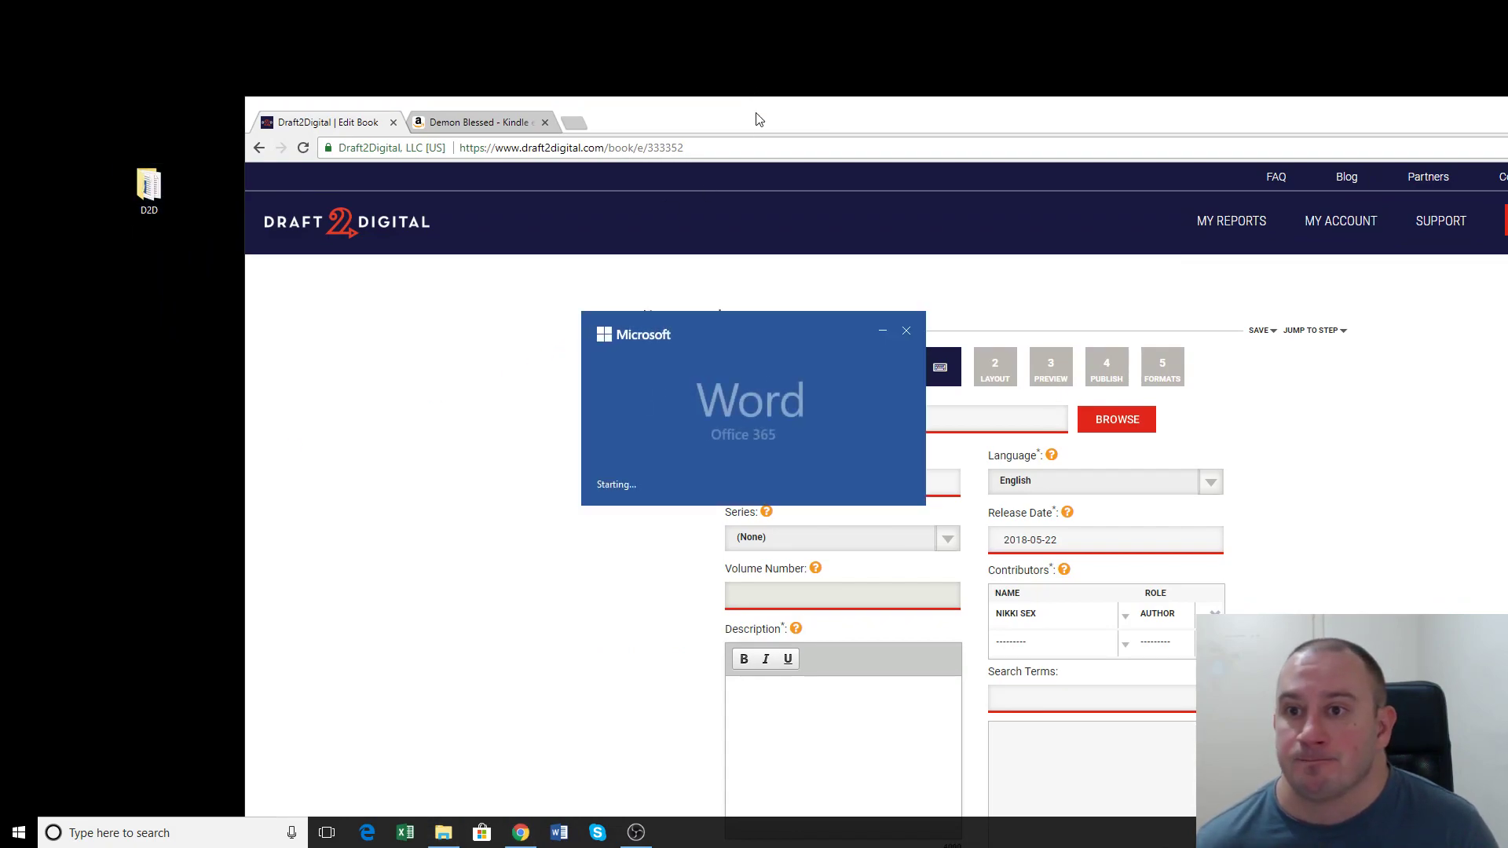
drag(739, 117, 573, 75)
drag(1350, 71, 1262, 64)
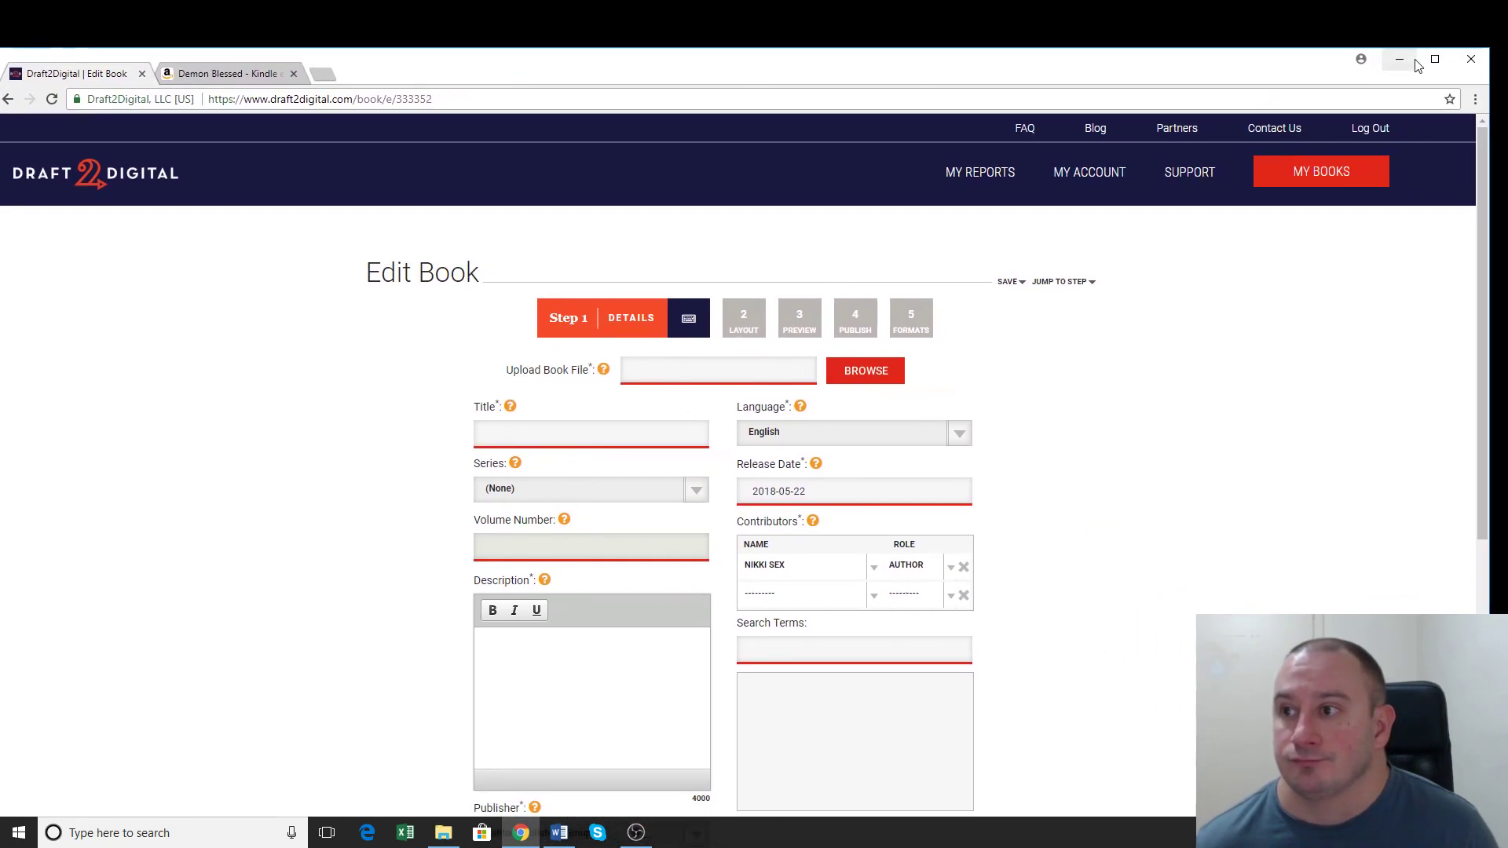
click(1423, 59)
click(559, 831)
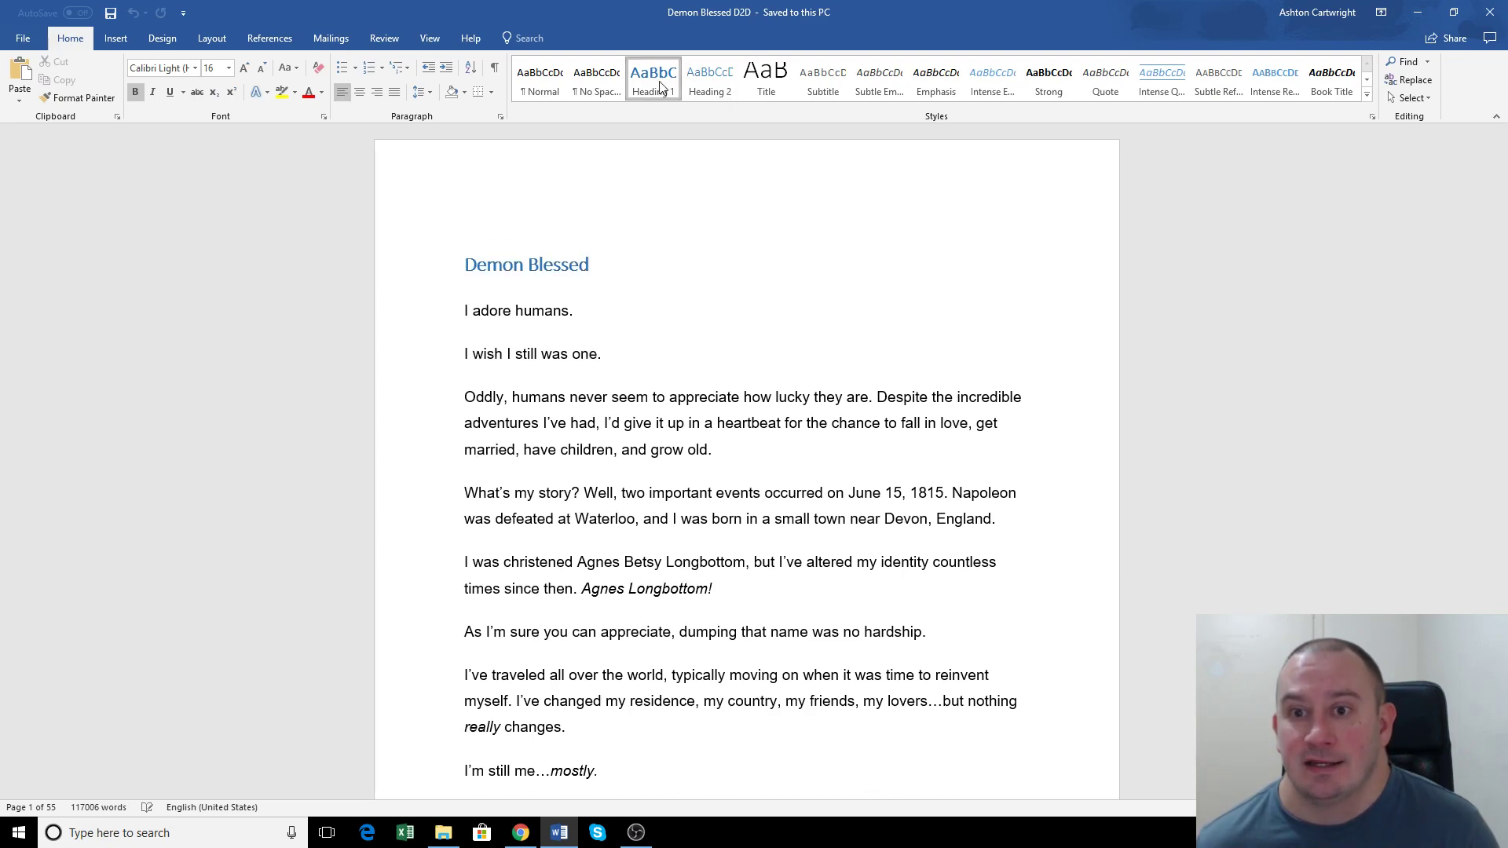
- Look through the opening pages of the manuscript and close the document
scroll(554, 401, down, 10)
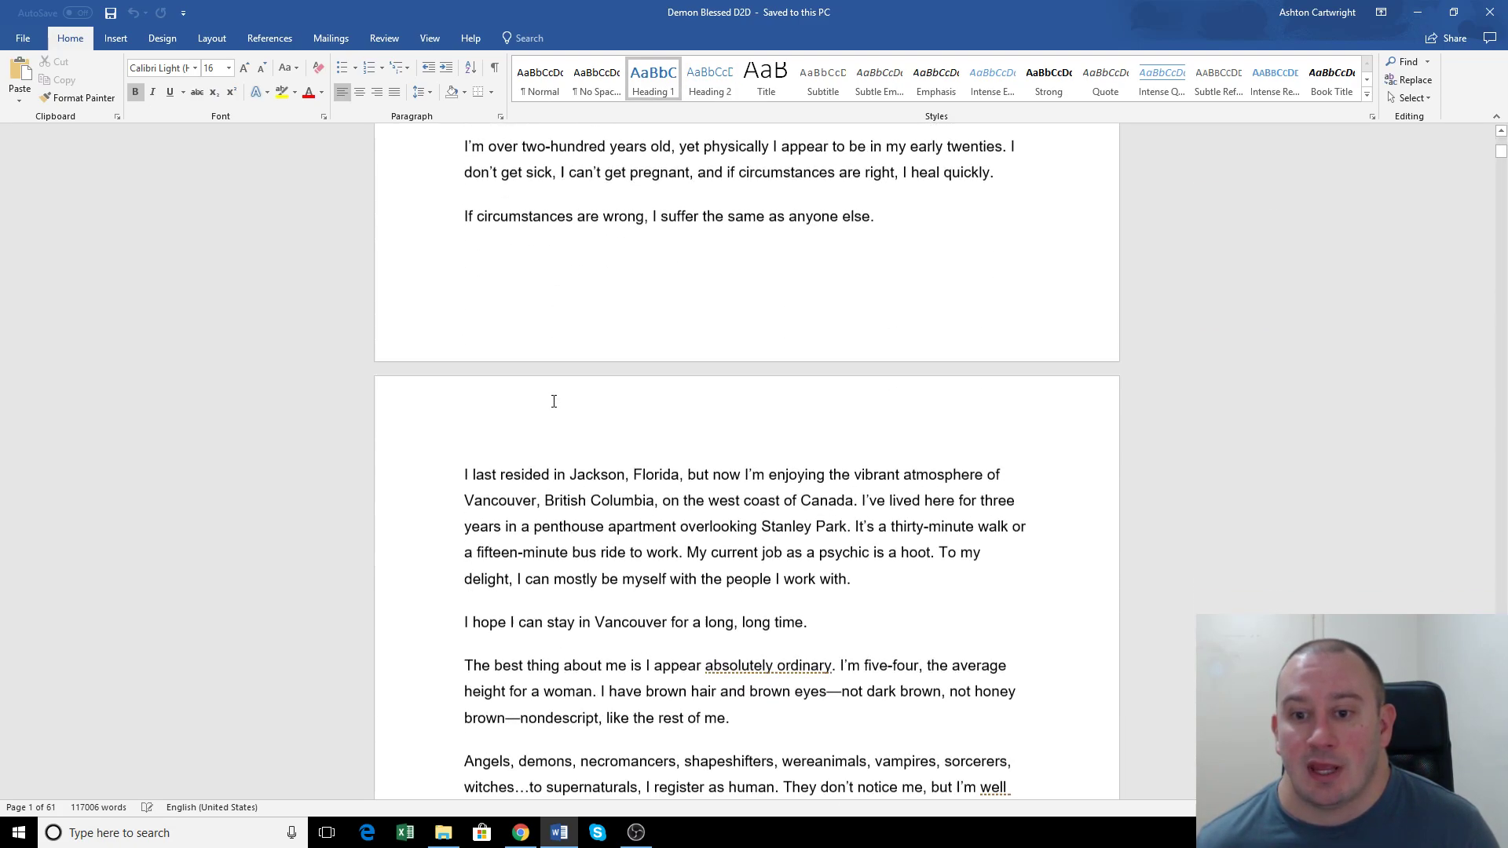
scroll(554, 401, down, 2)
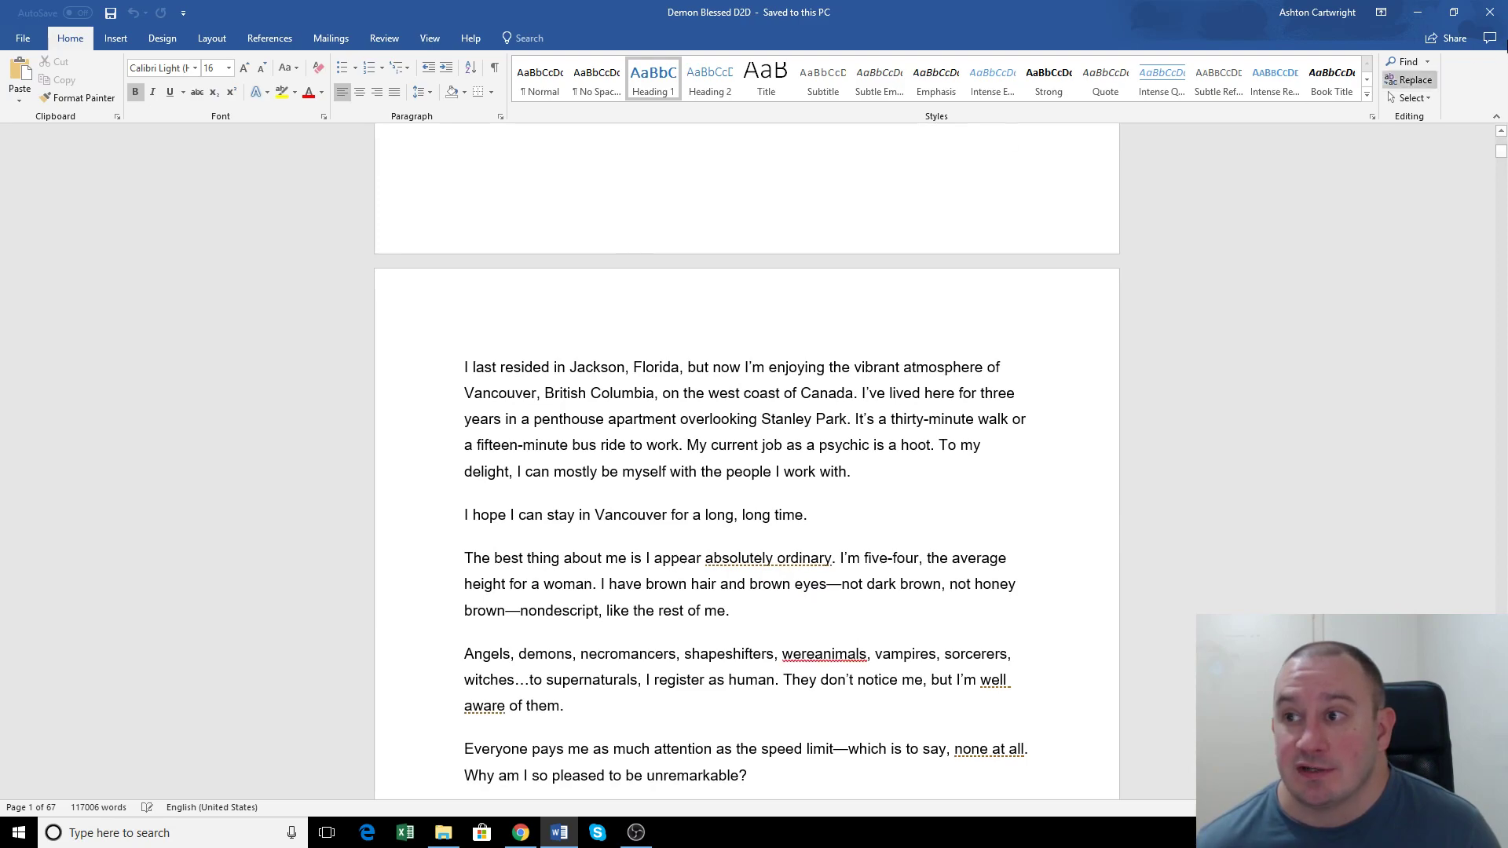
click(1490, 12)
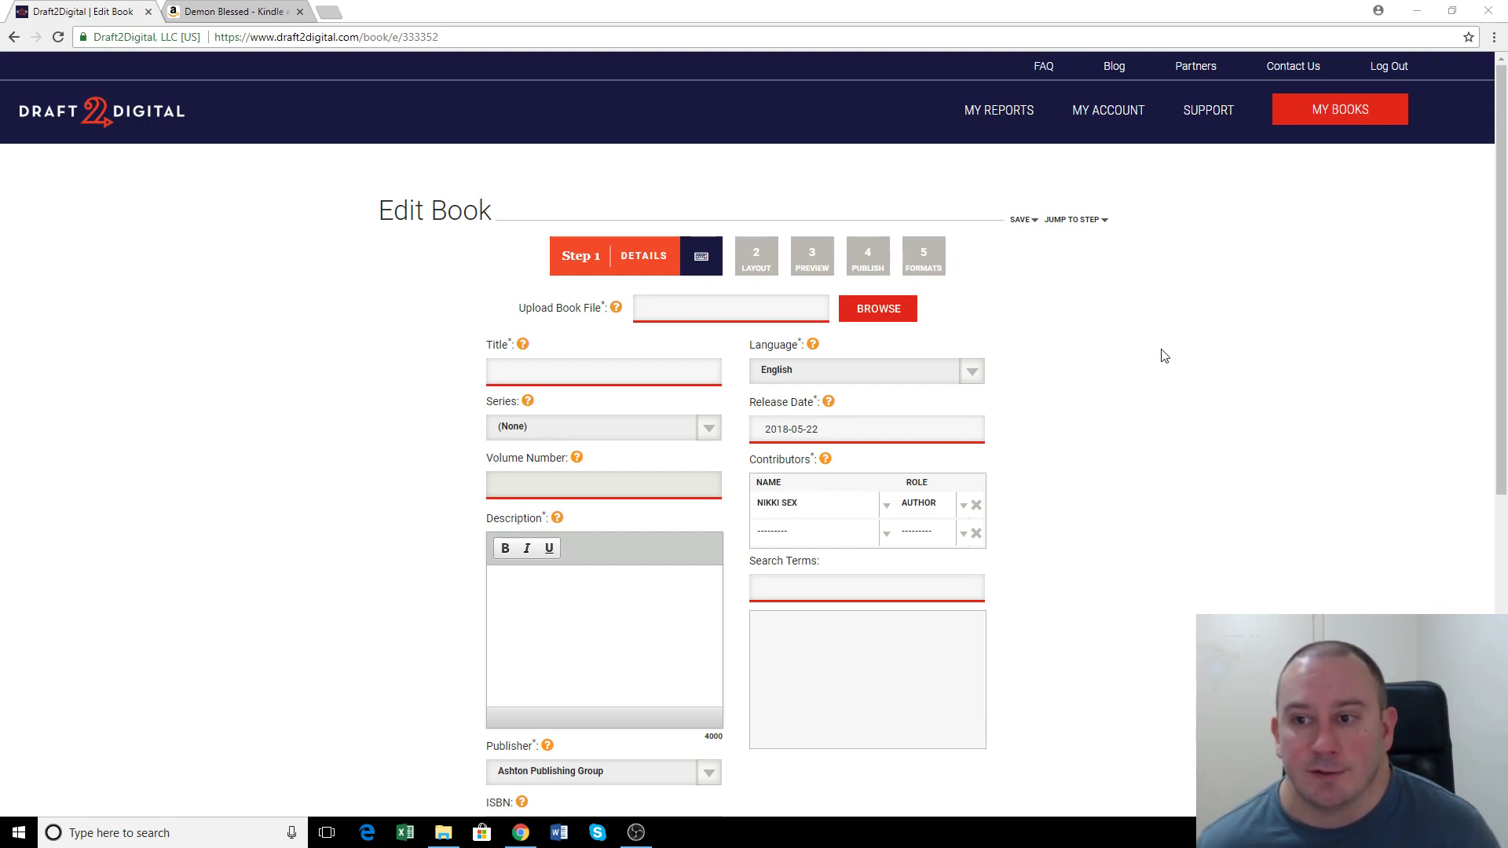
- Upload the Demon Blessed D2D Word document from the D2D folder as the book file
click(876, 310)
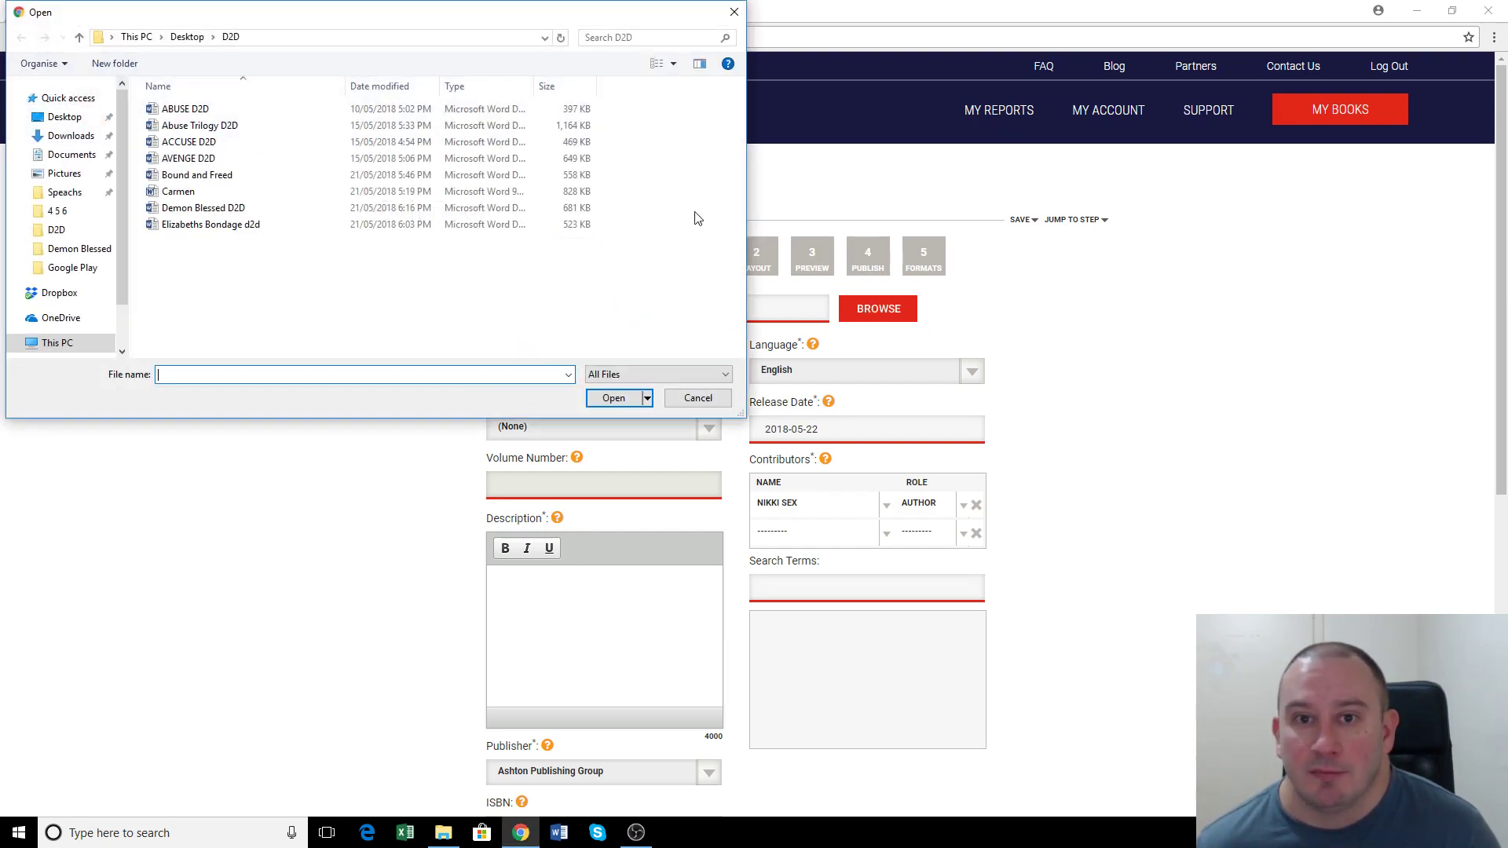
click(212, 209)
click(619, 401)
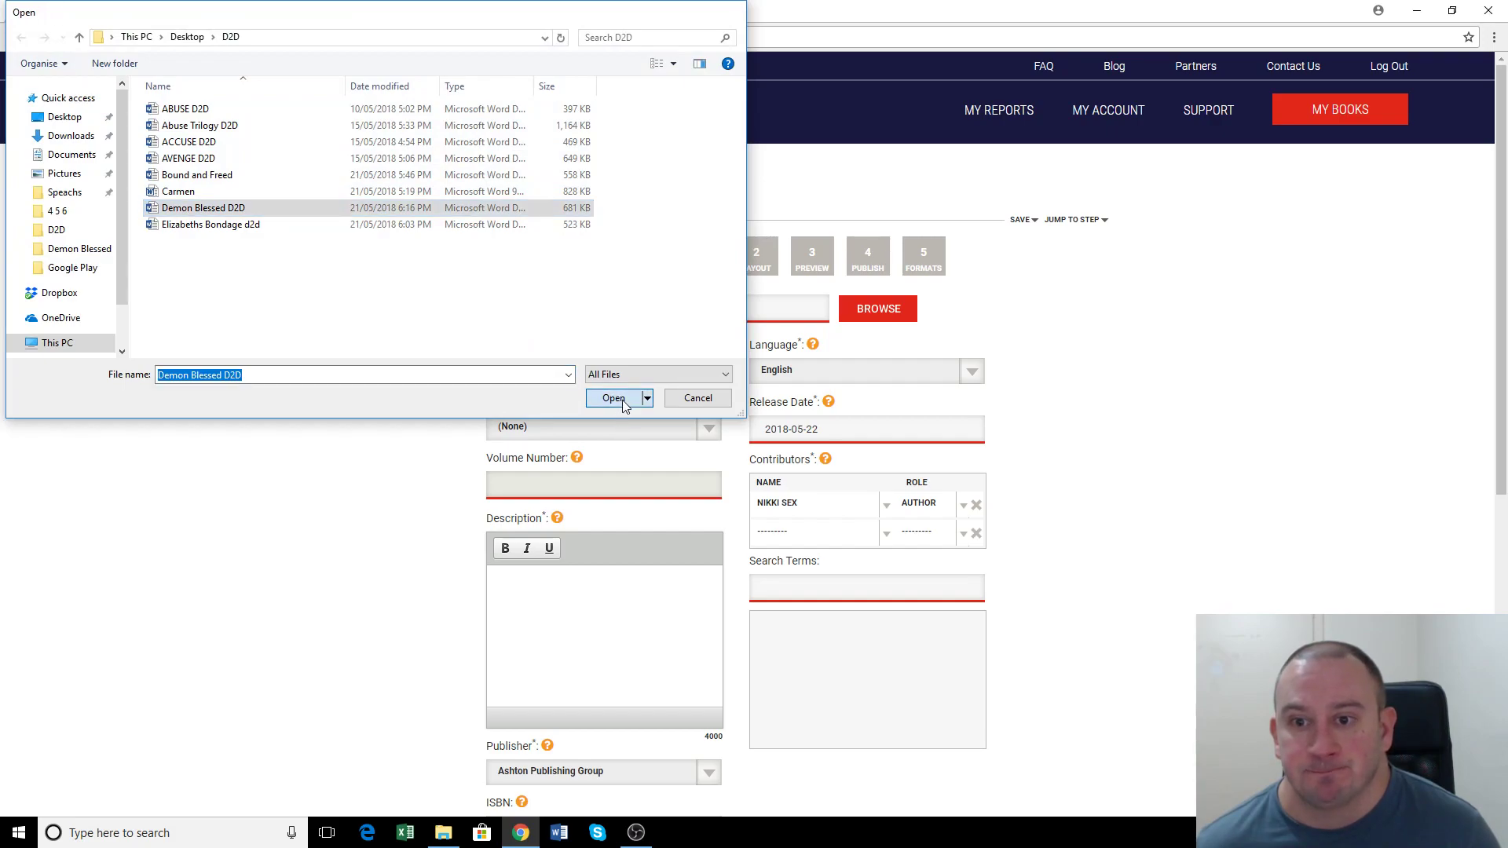
- Enter Demon Blessed as the book's title
click(605, 397)
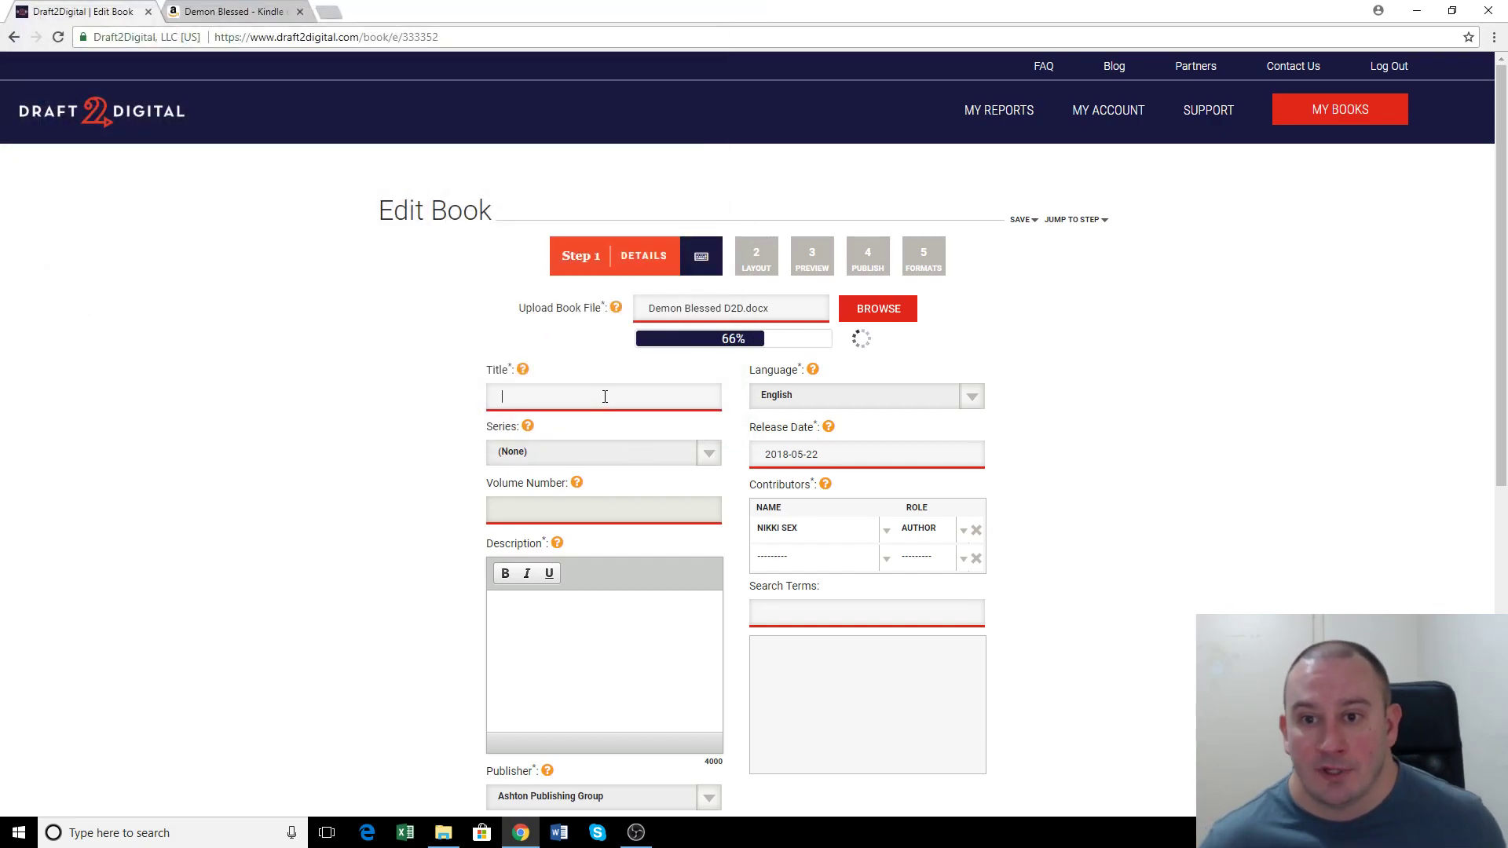
text(Demon Blessed)
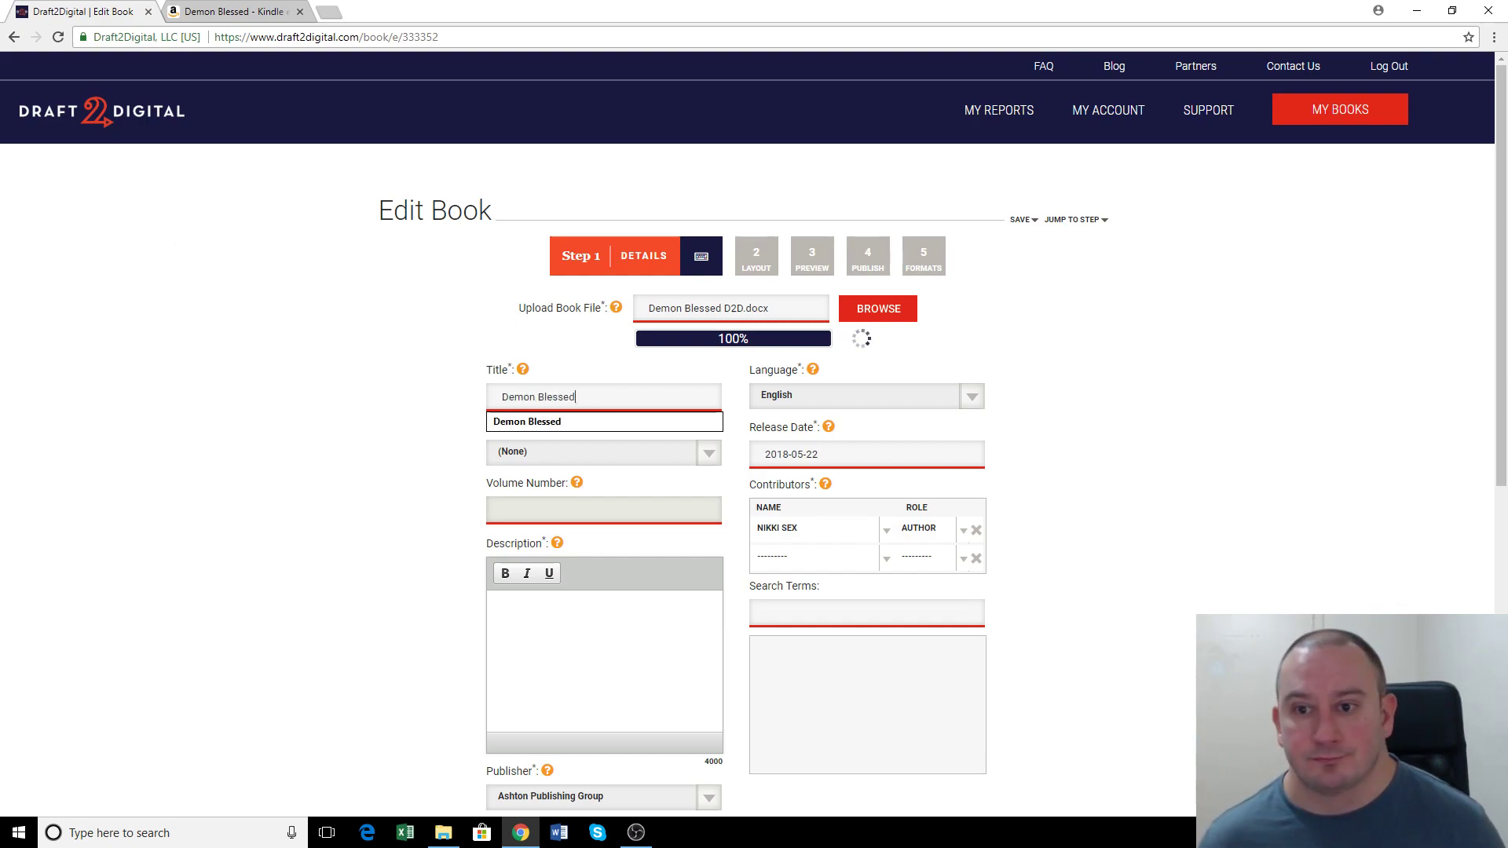
double_click(427, 372)
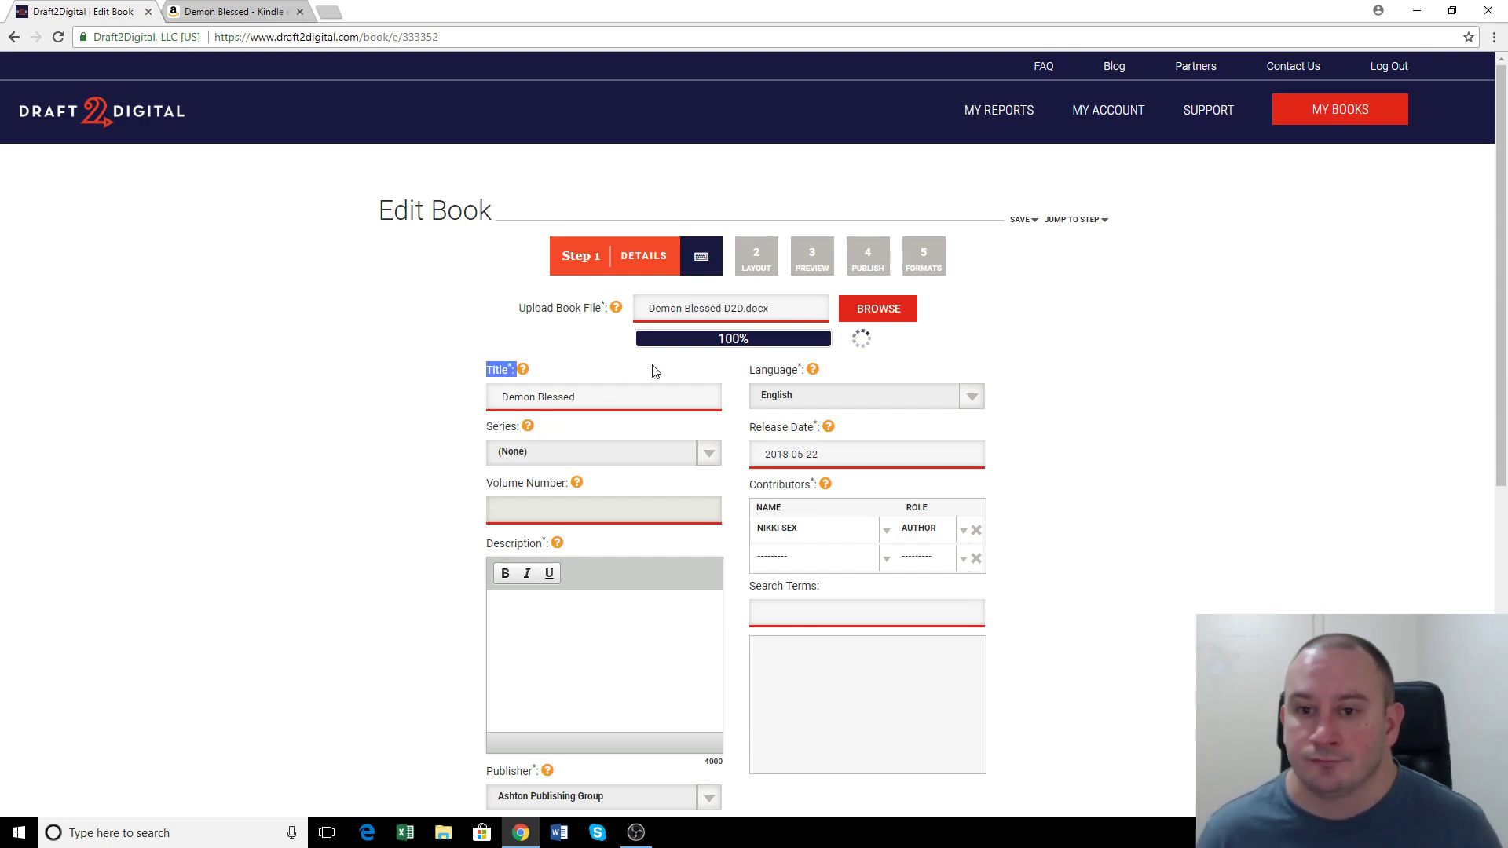
- Assign the book to the Demon Blessed series as volume number 1
click(651, 457)
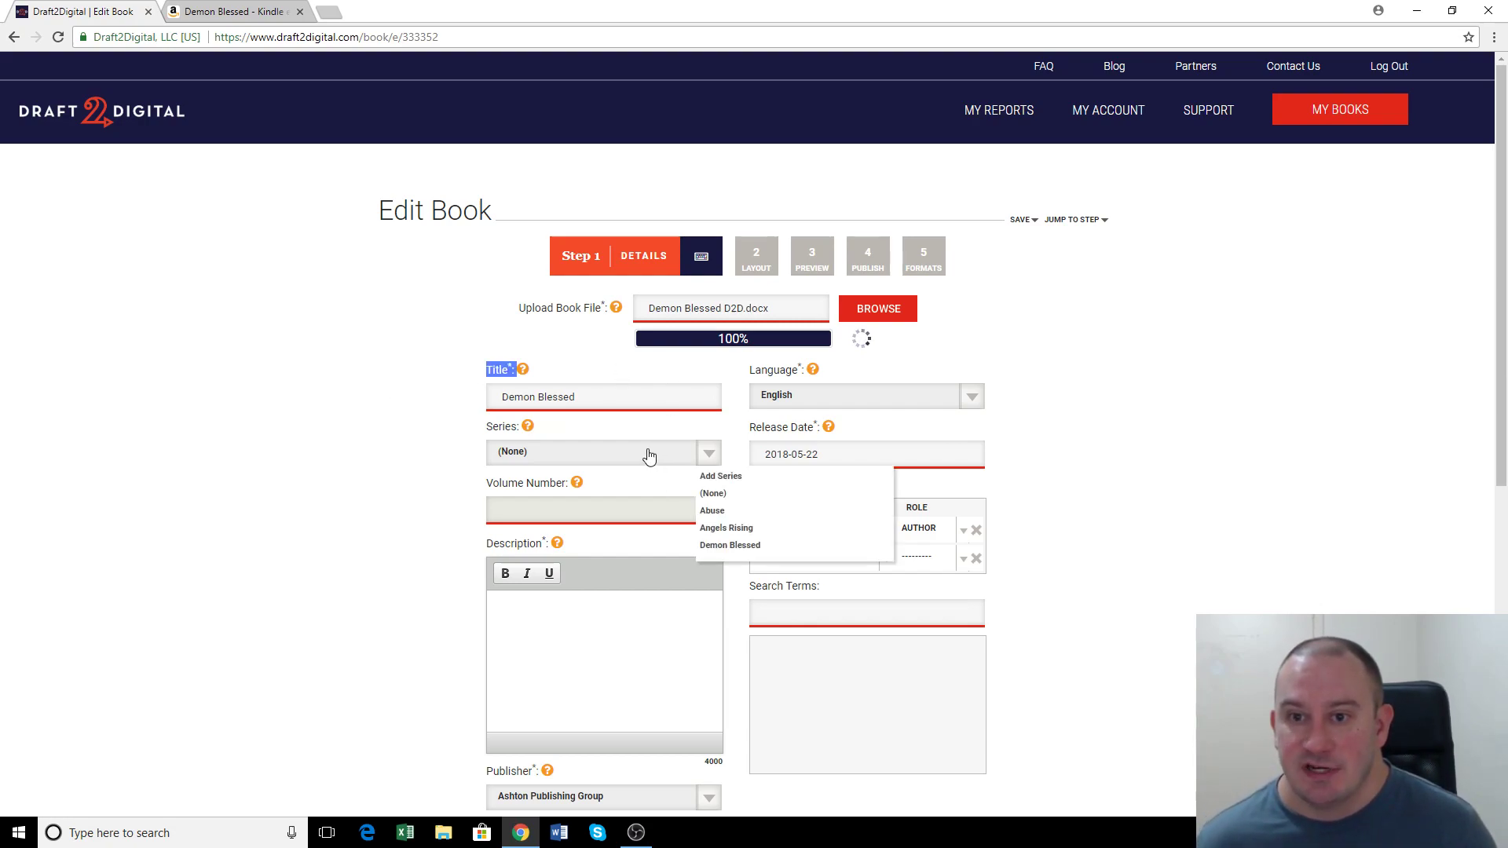
click(748, 550)
click(517, 507)
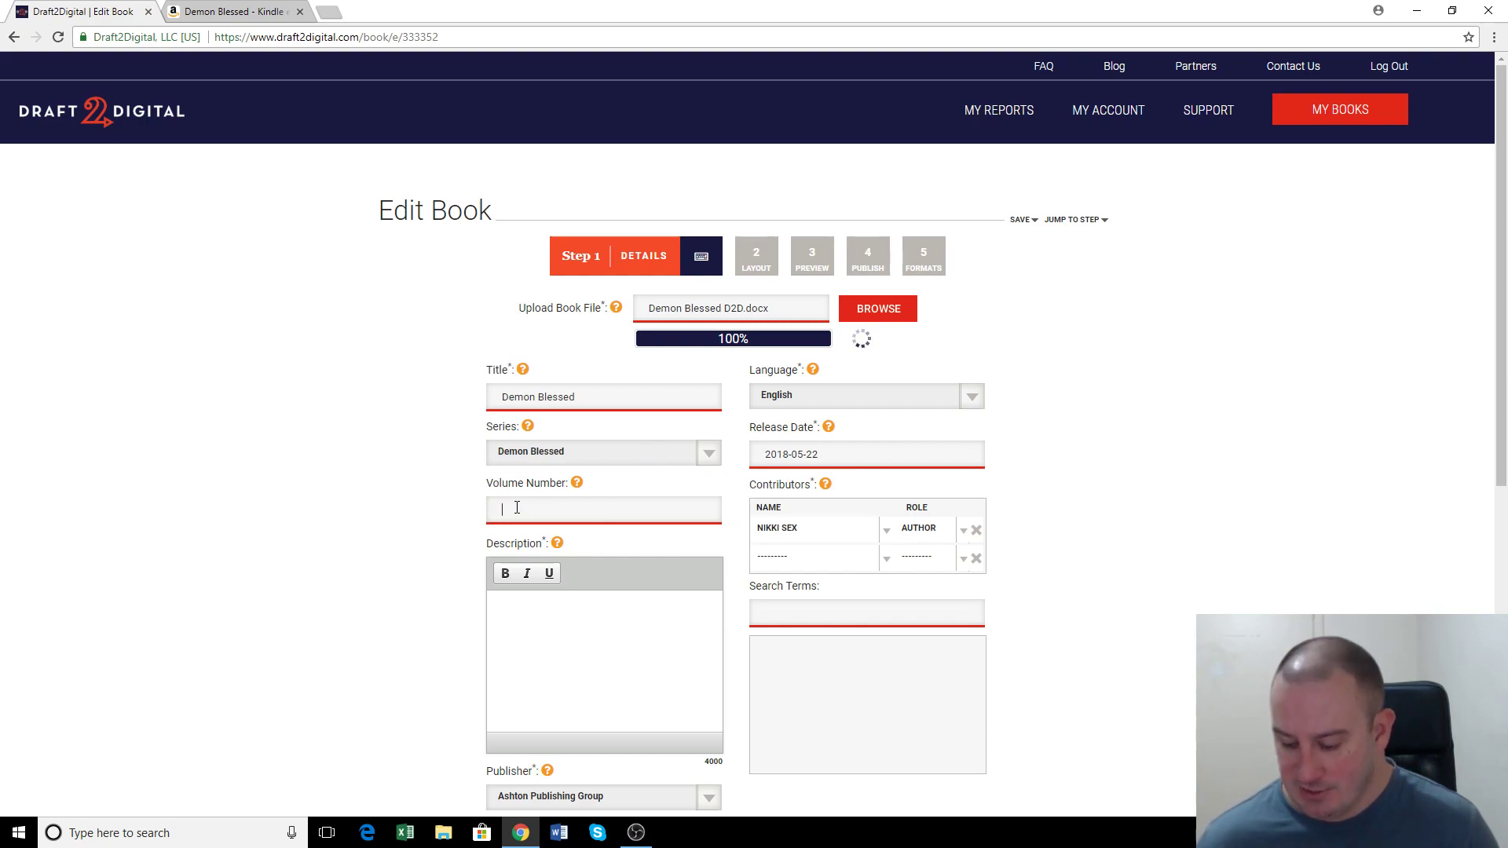
text(1)
click(397, 536)
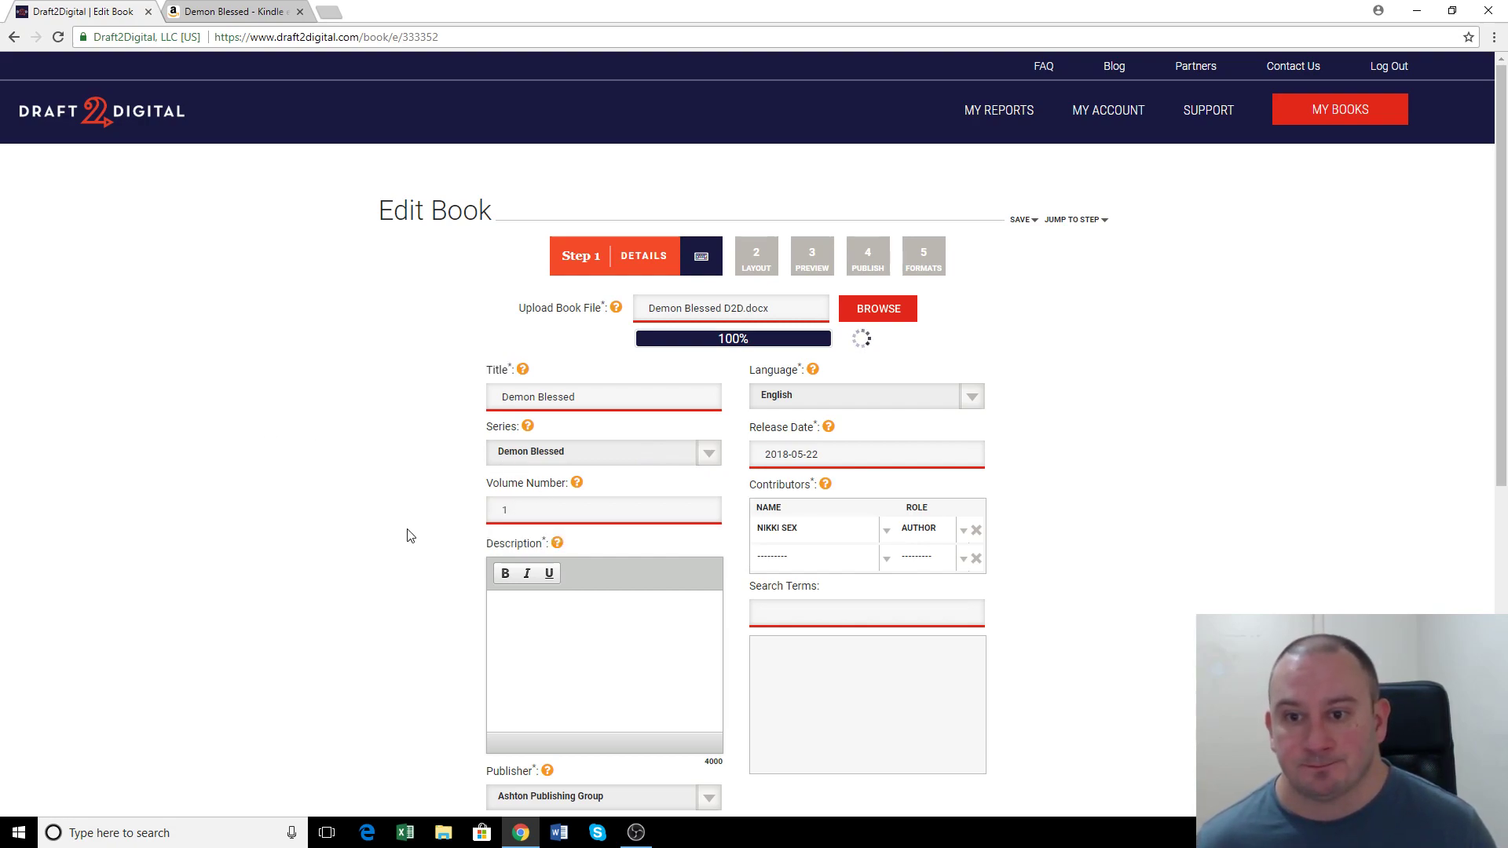
- Copy the full blurb from the book's Amazon Kindle page and paste it as the book description on Draft2Digital
click(594, 667)
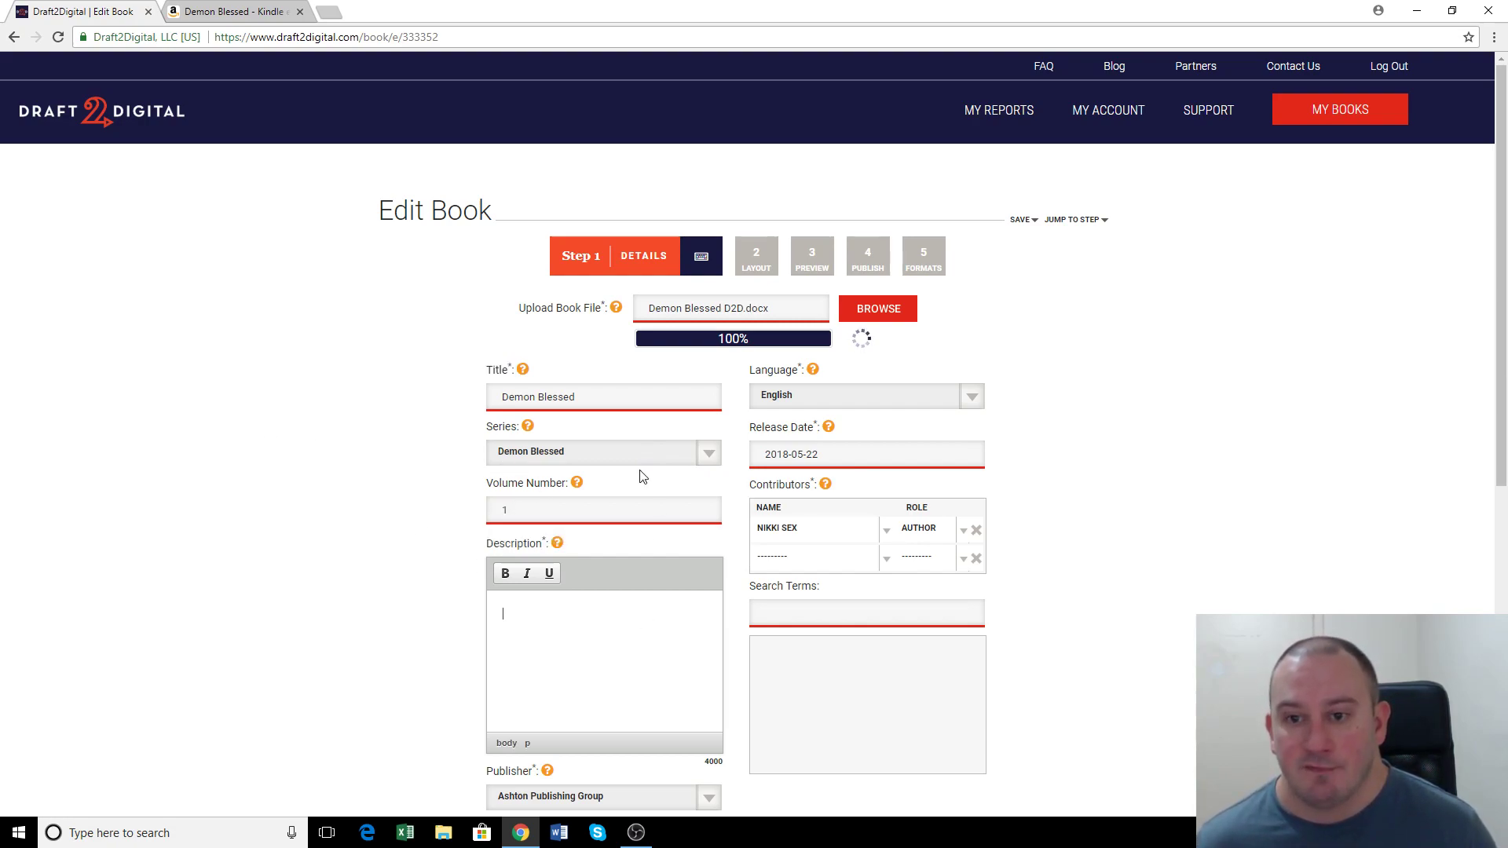
click(263, 17)
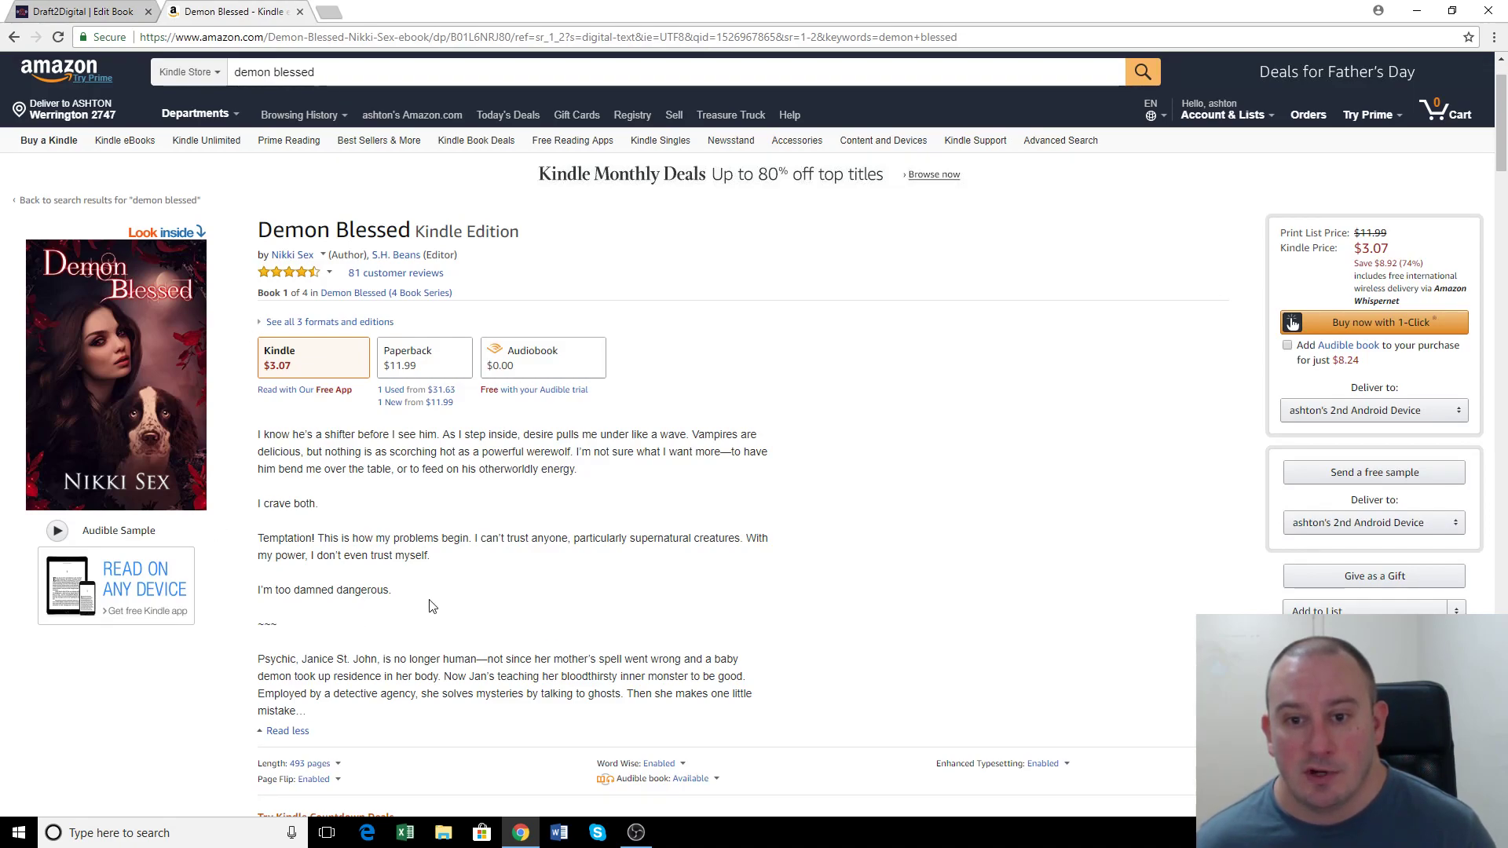
drag(324, 720, 260, 434)
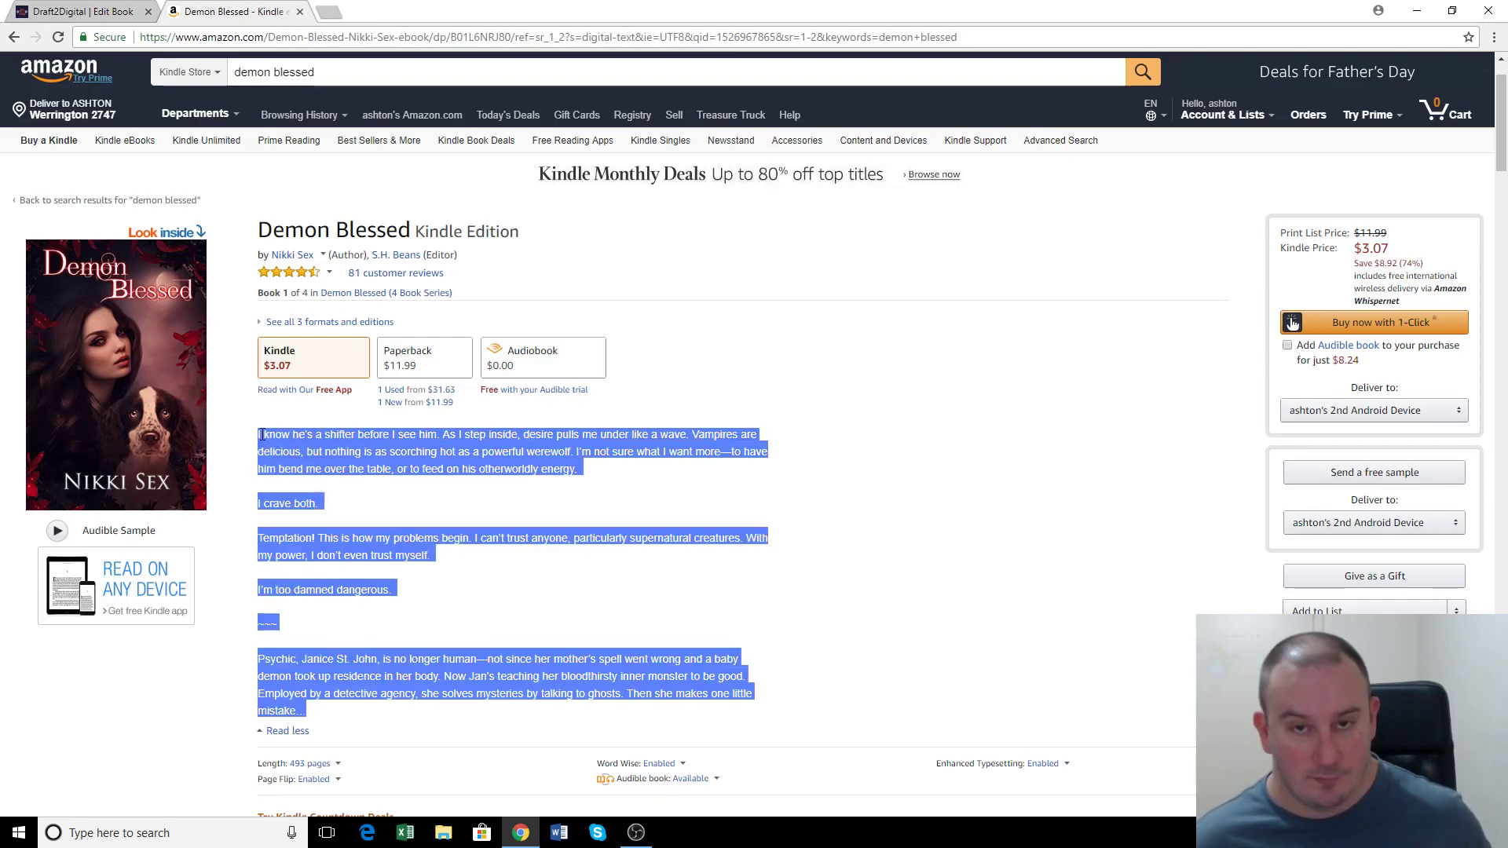
click(127, 17)
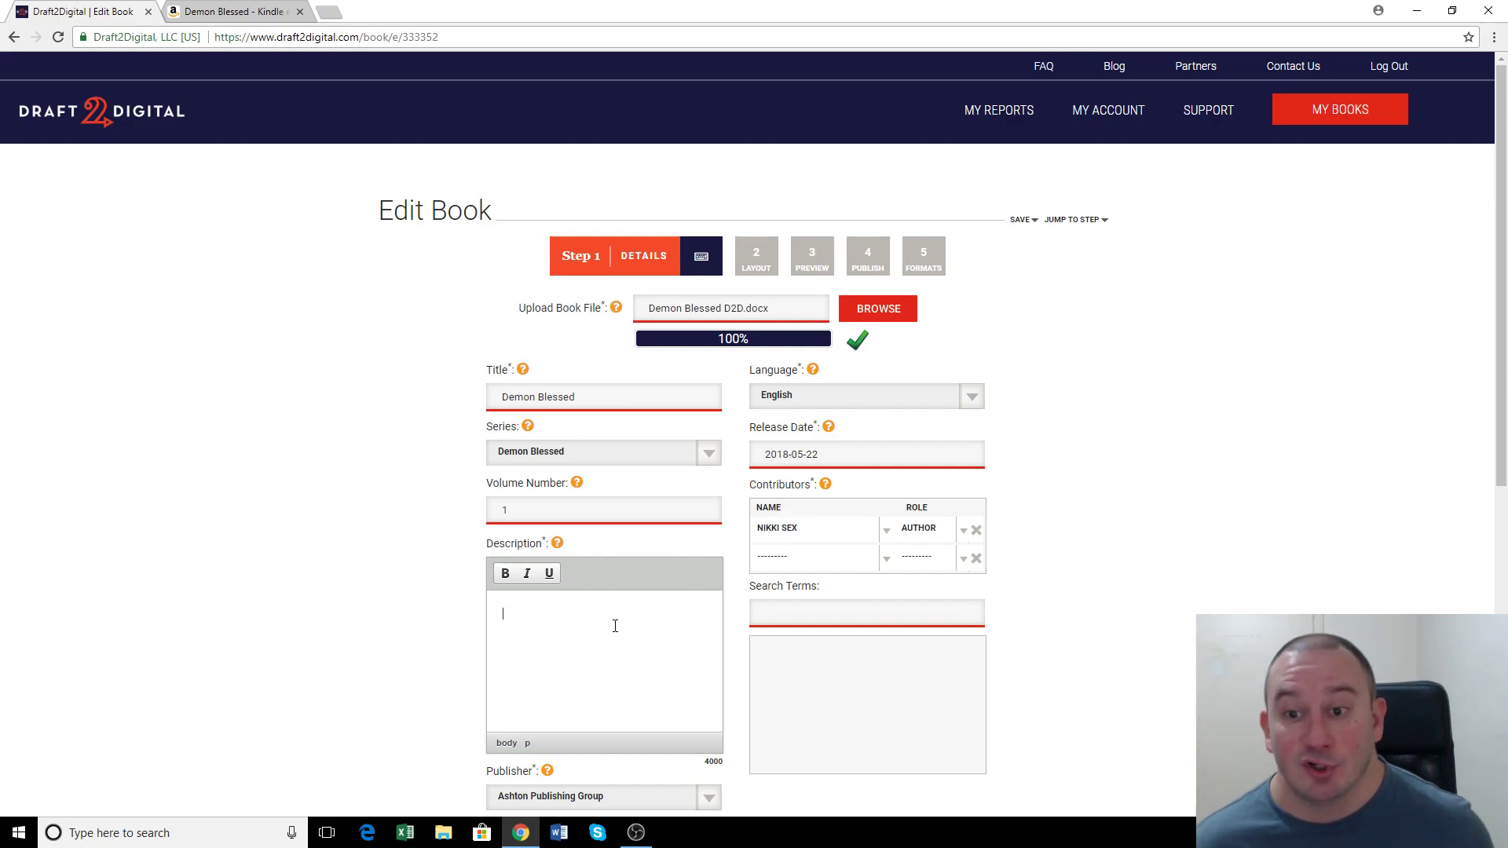
key(ctrl+v)
scroll(585, 663, up, 2)
scroll(585, 664, up, 5)
- Expand the Fiction category in the BISAC subjects
scroll(428, 635, down, 2)
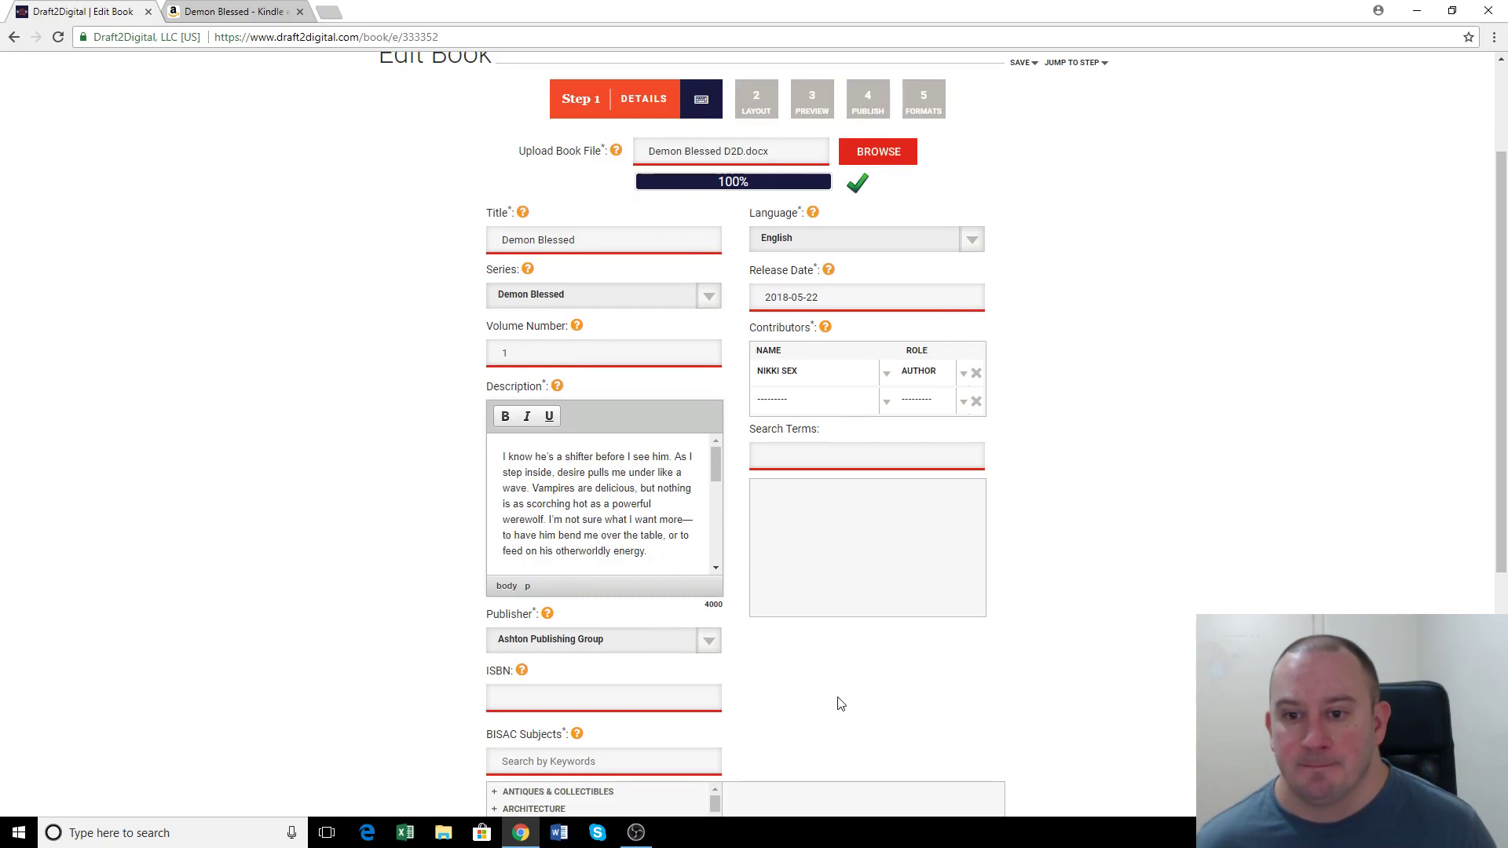
scroll(838, 704, down, 2)
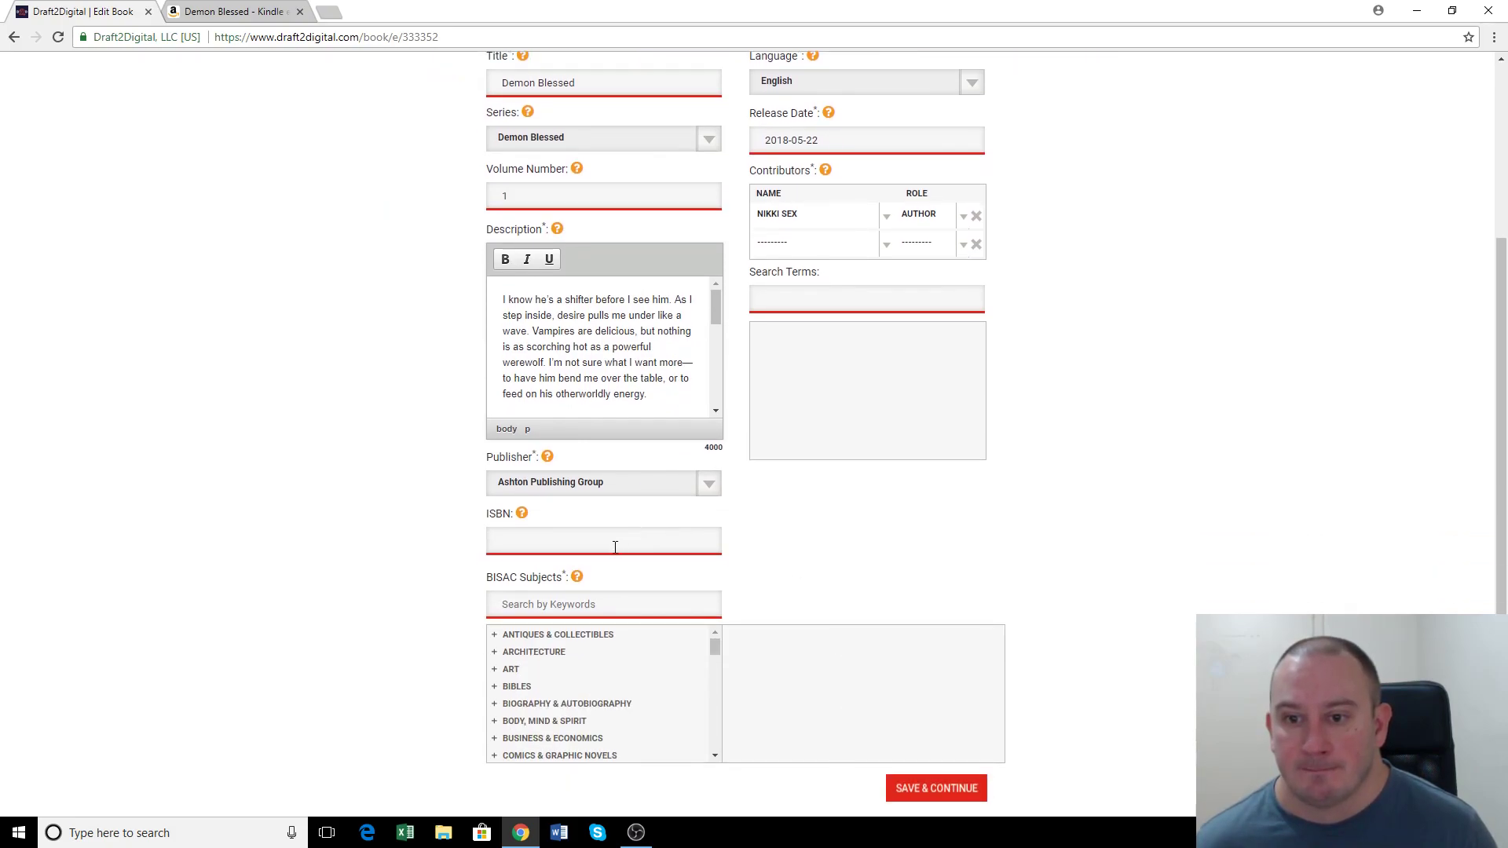
scroll(616, 547, down, 1)
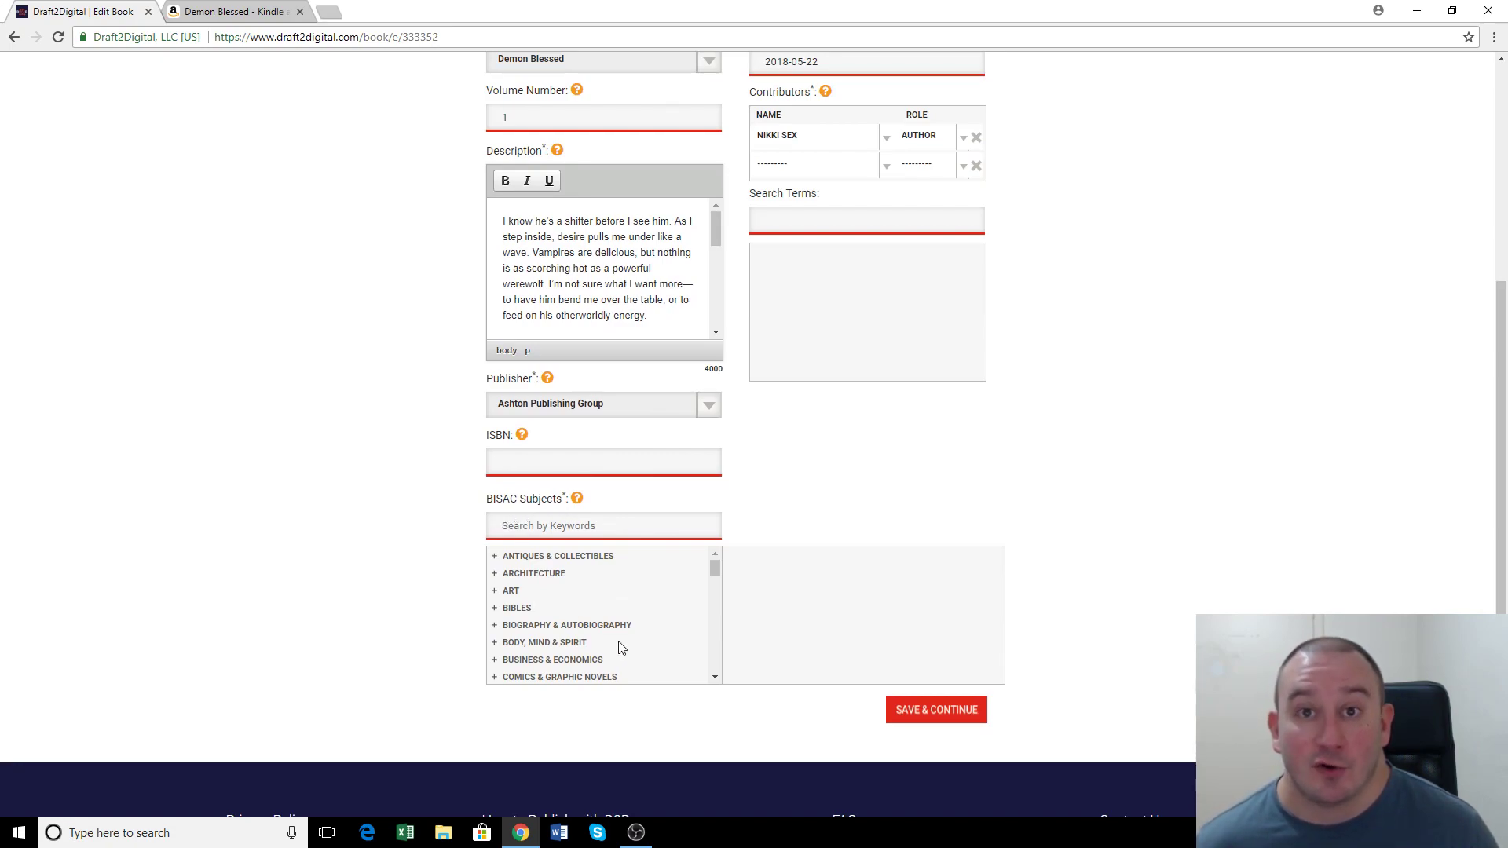
scroll(587, 622, down, 1)
scroll(552, 622, down, 3)
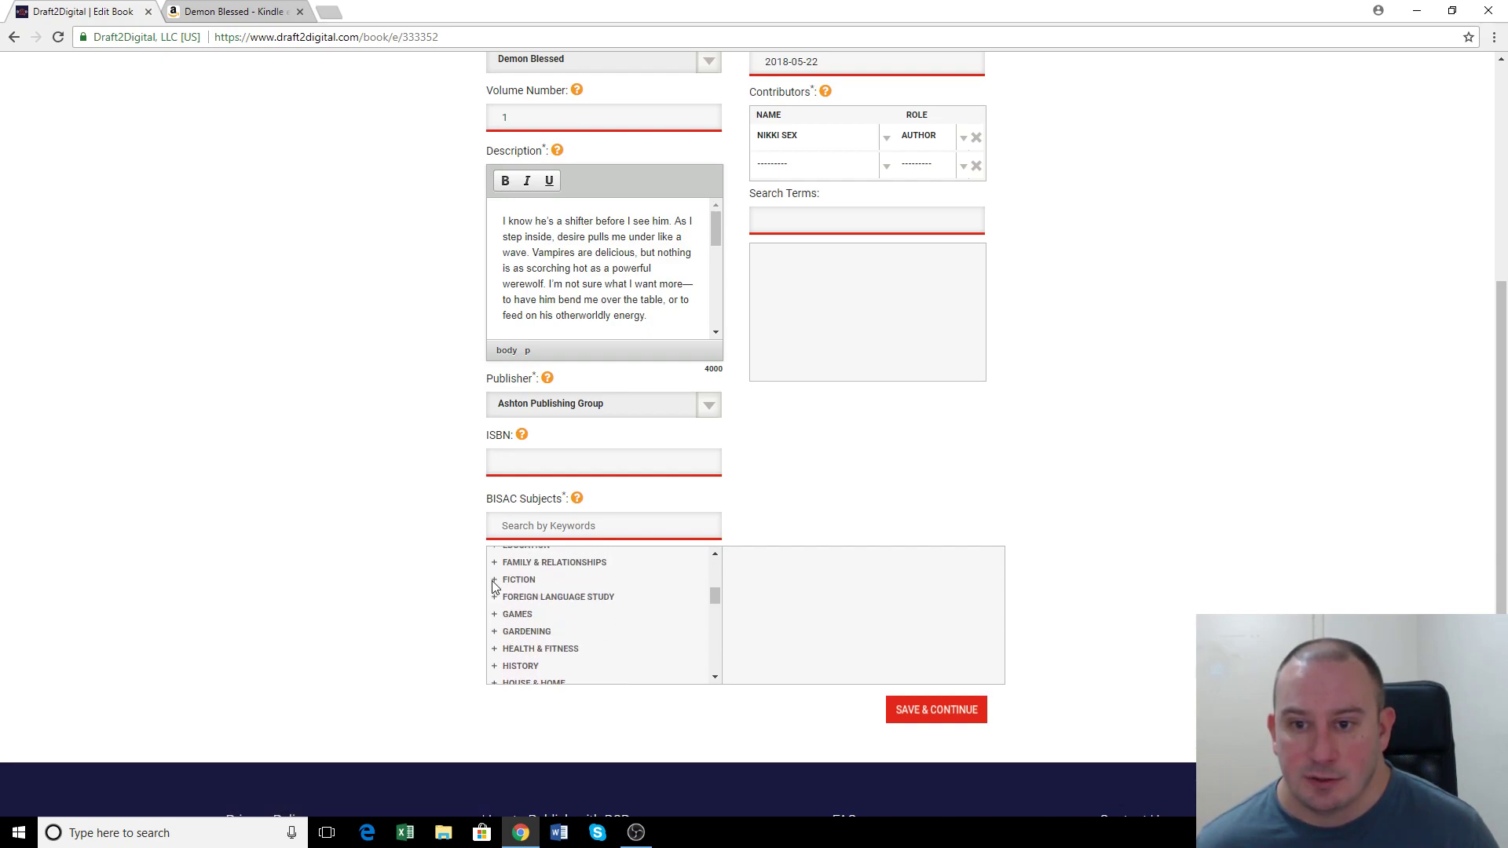
click(494, 582)
- Add the Romance / Fantasy subject from the Fiction category to the book's BISAC subjects
scroll(604, 598, down, 5)
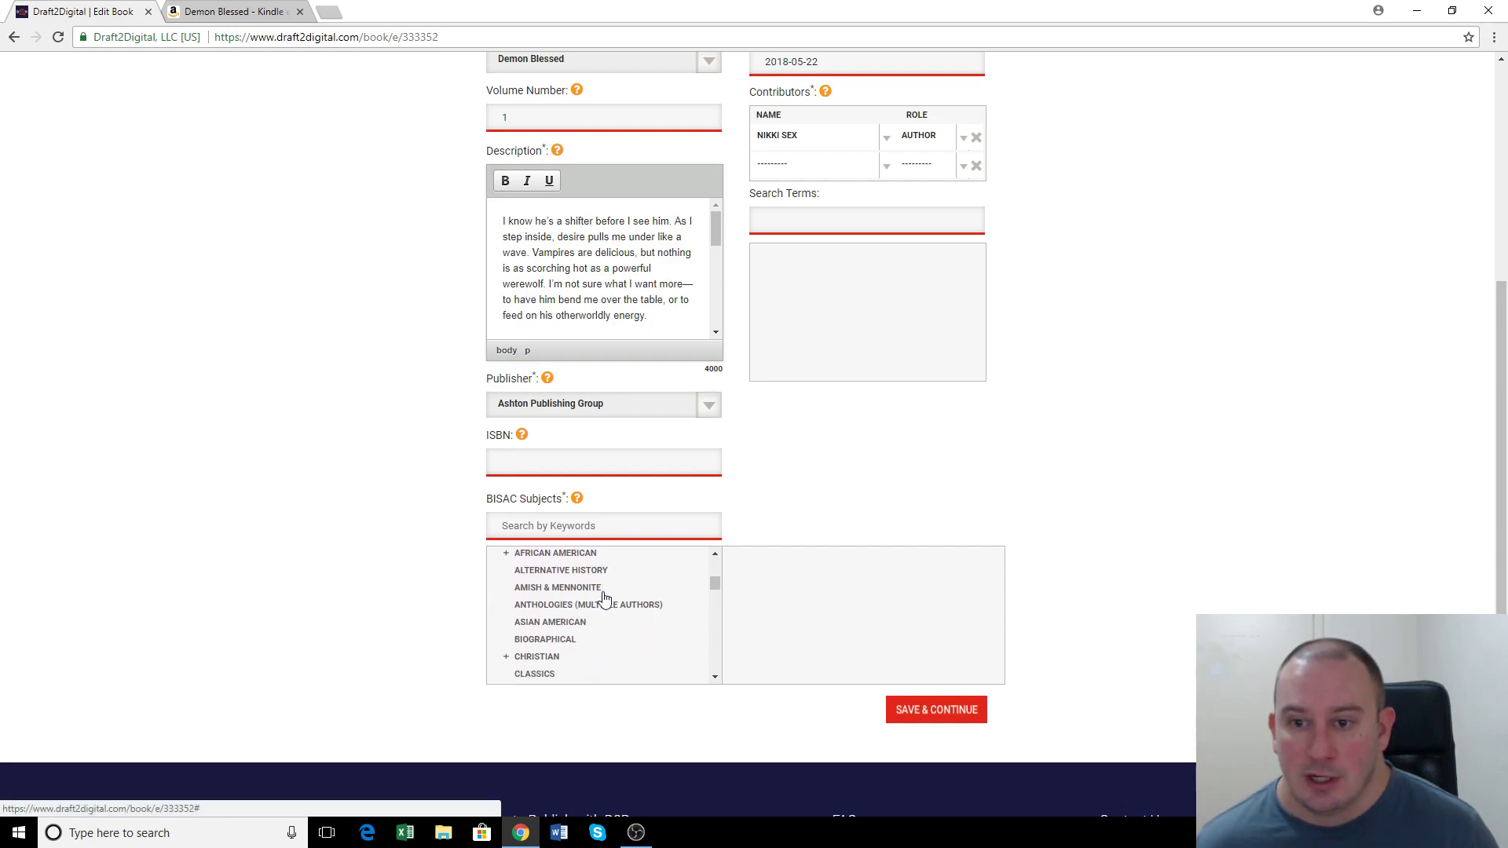
scroll(602, 593, down, 5)
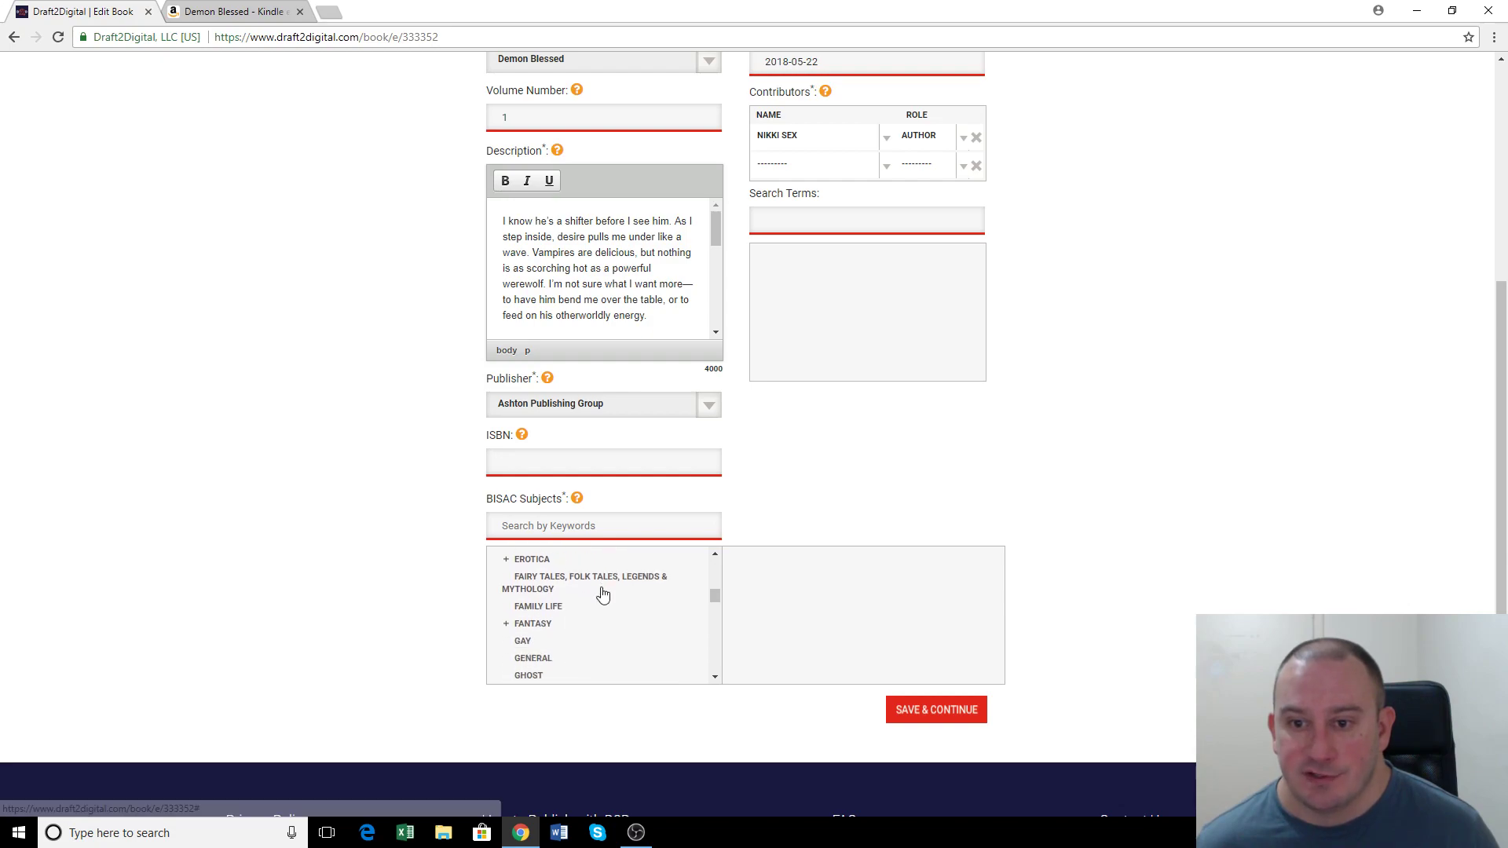
click(508, 607)
scroll(582, 619, down, 4)
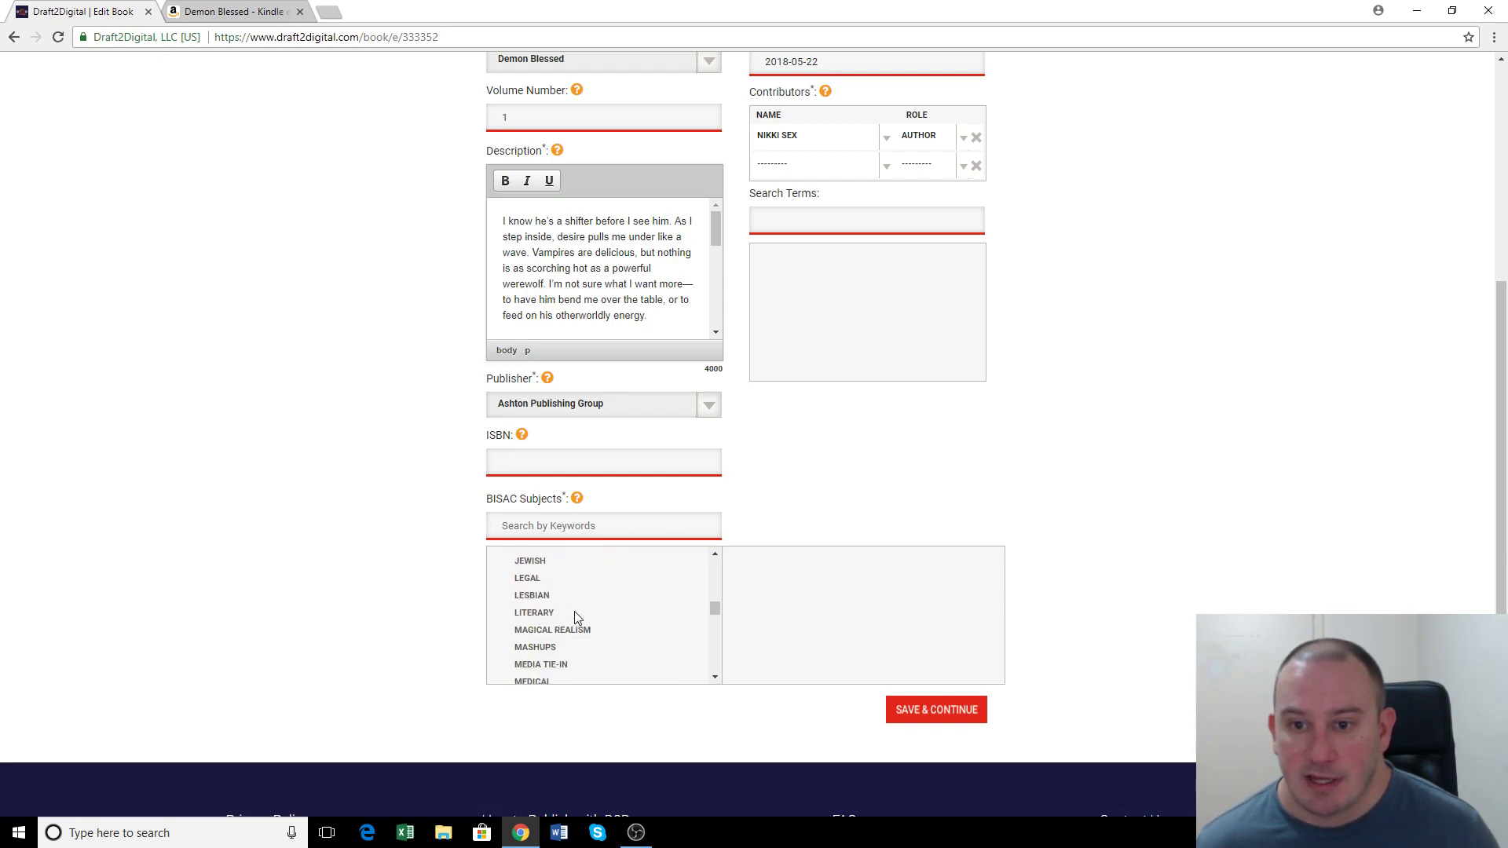
scroll(583, 612, down, 2)
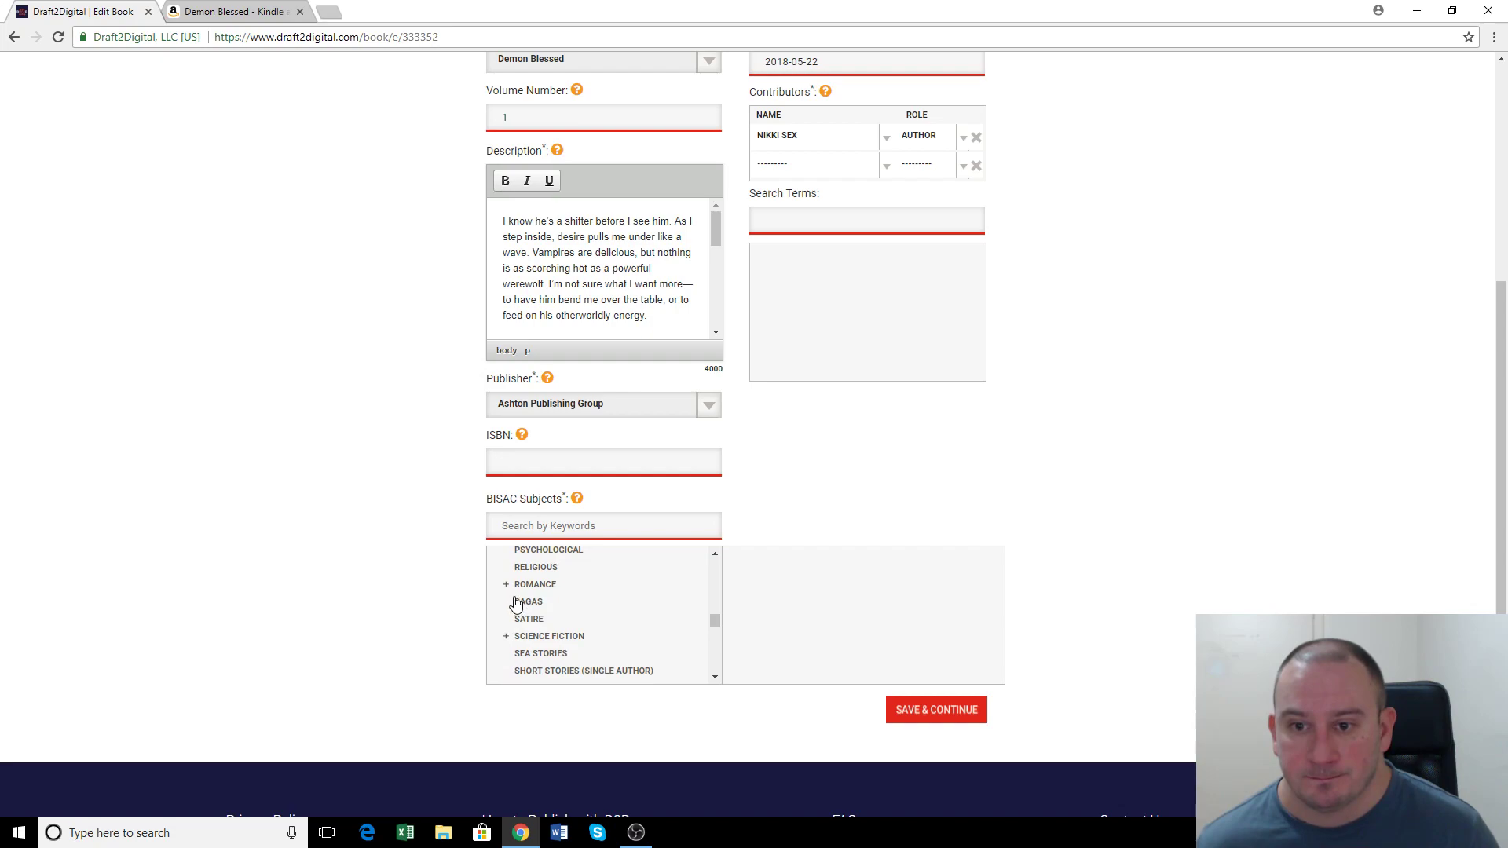
click(573, 589)
scroll(585, 605, down, 3)
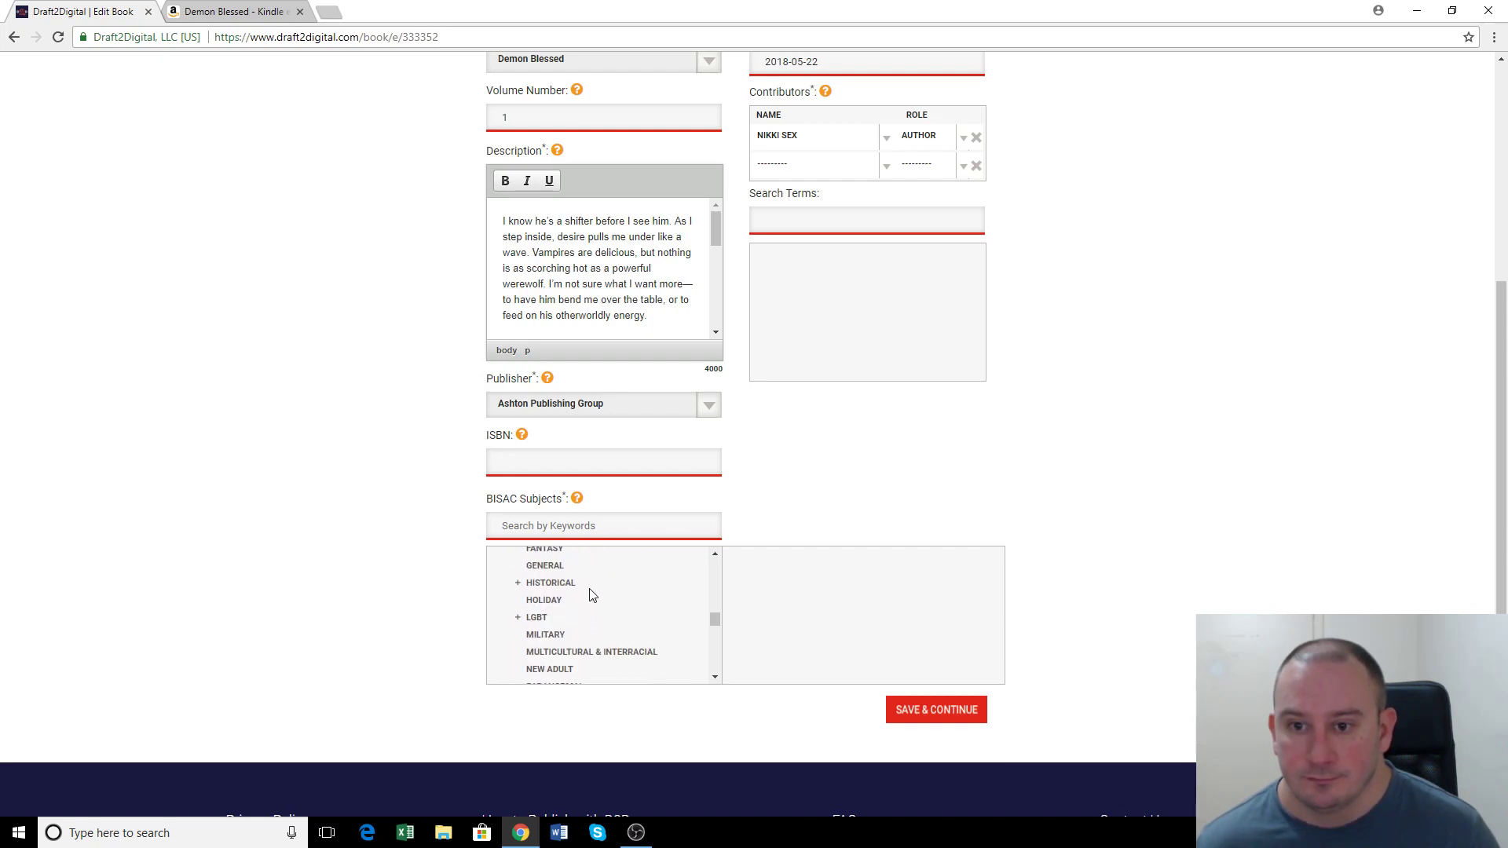
scroll(582, 628, up, 2)
scroll(589, 634, down, 2)
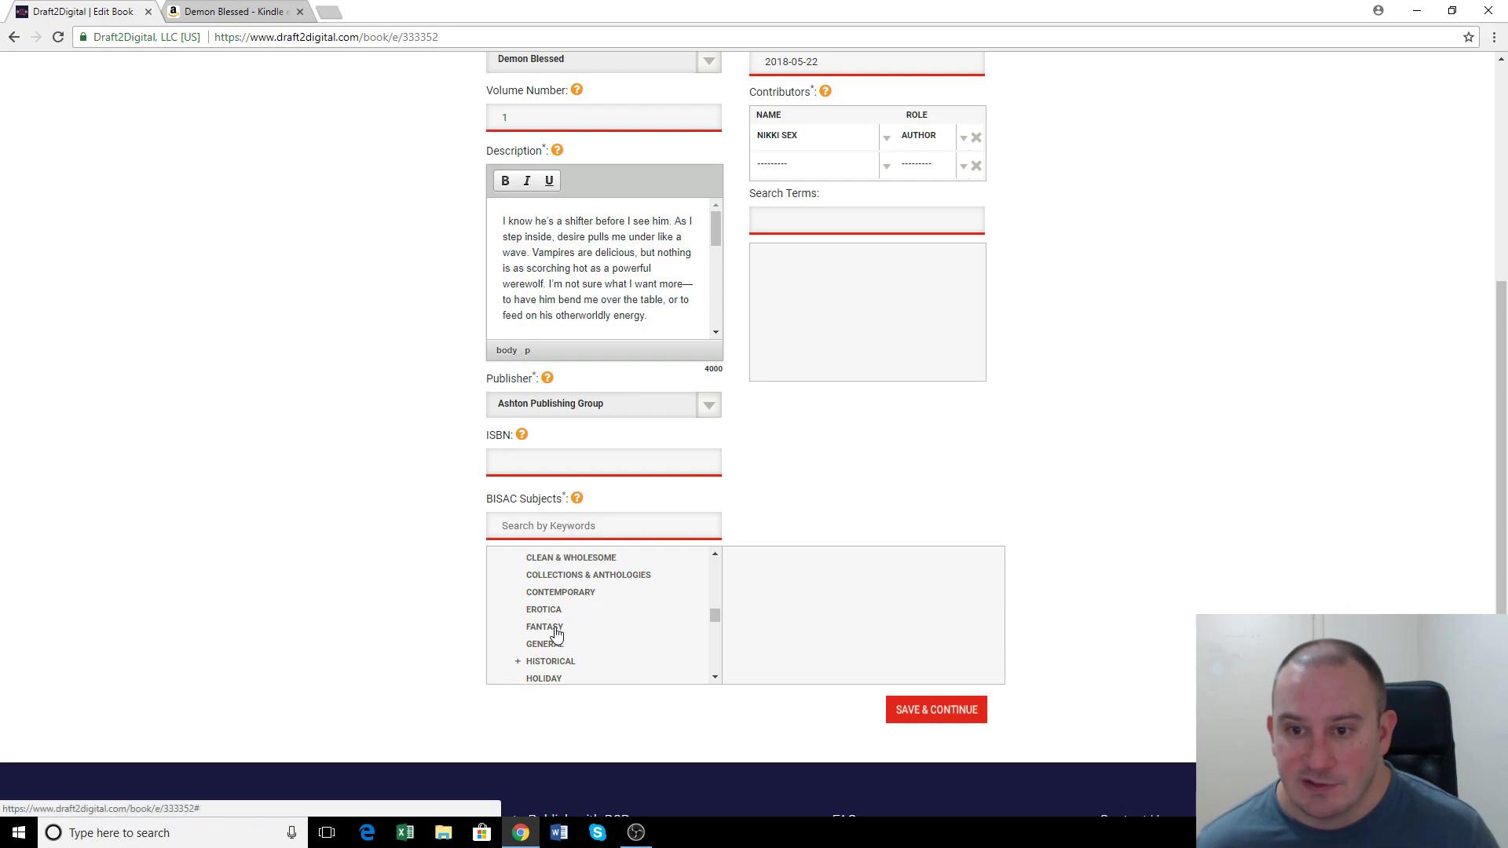
click(551, 629)
- Add Fiction / Romance / Paranormal / General to the book's BISAC subjects
scroll(604, 633, down, 5)
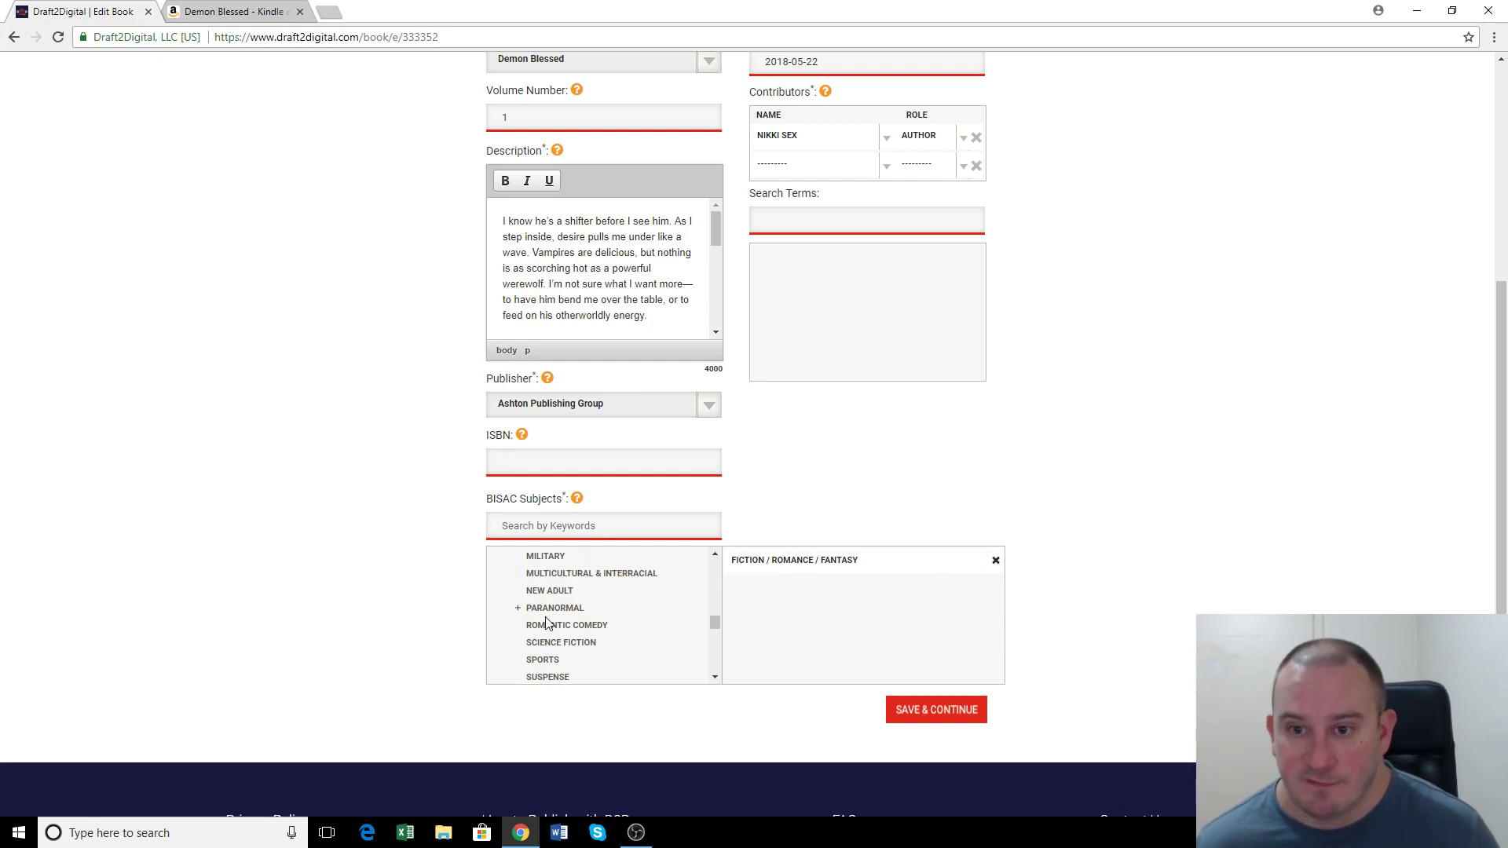
click(518, 609)
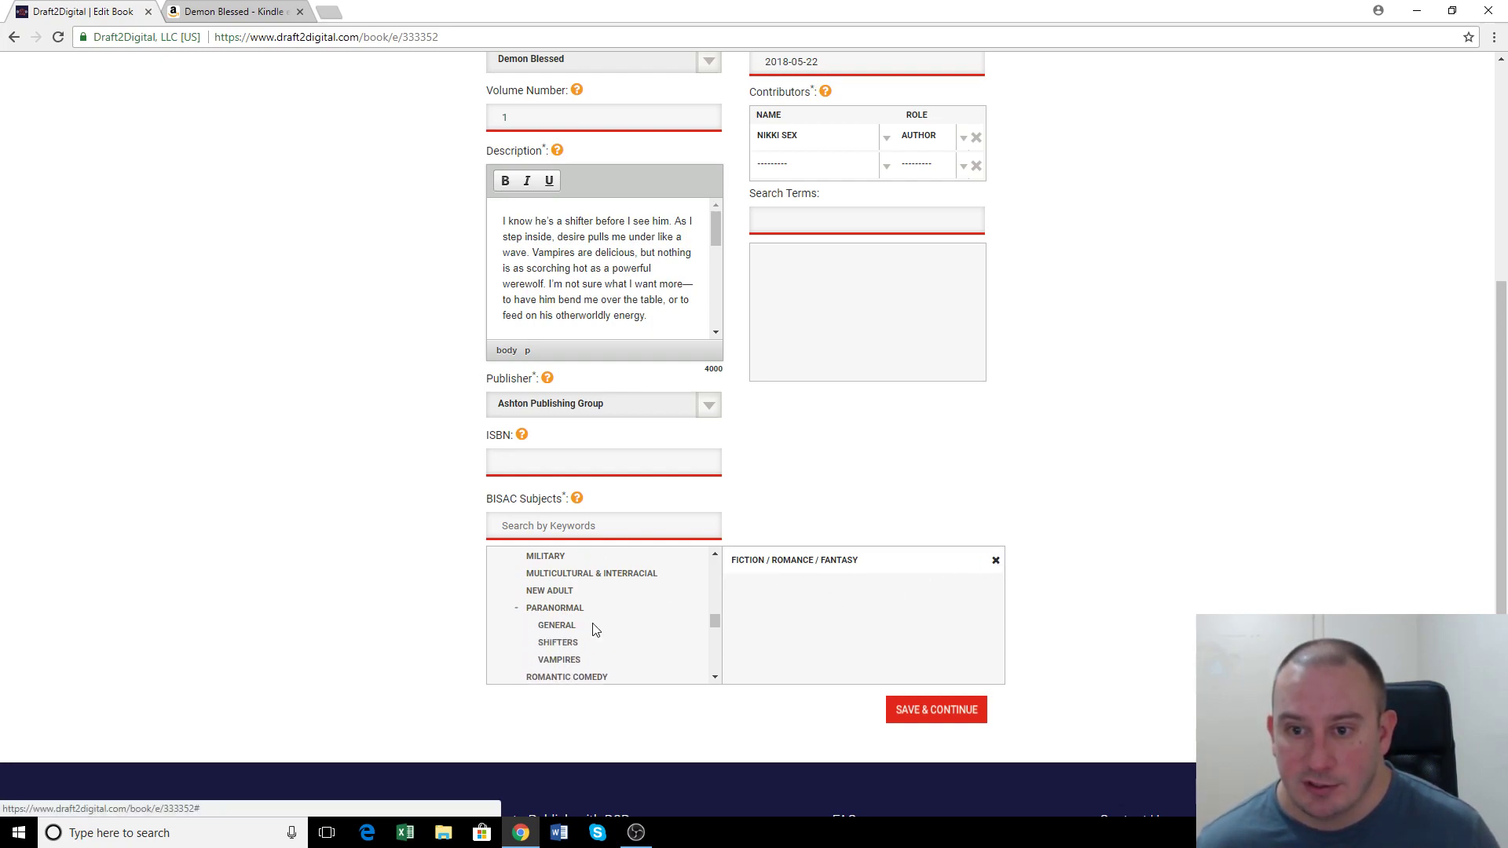
click(563, 625)
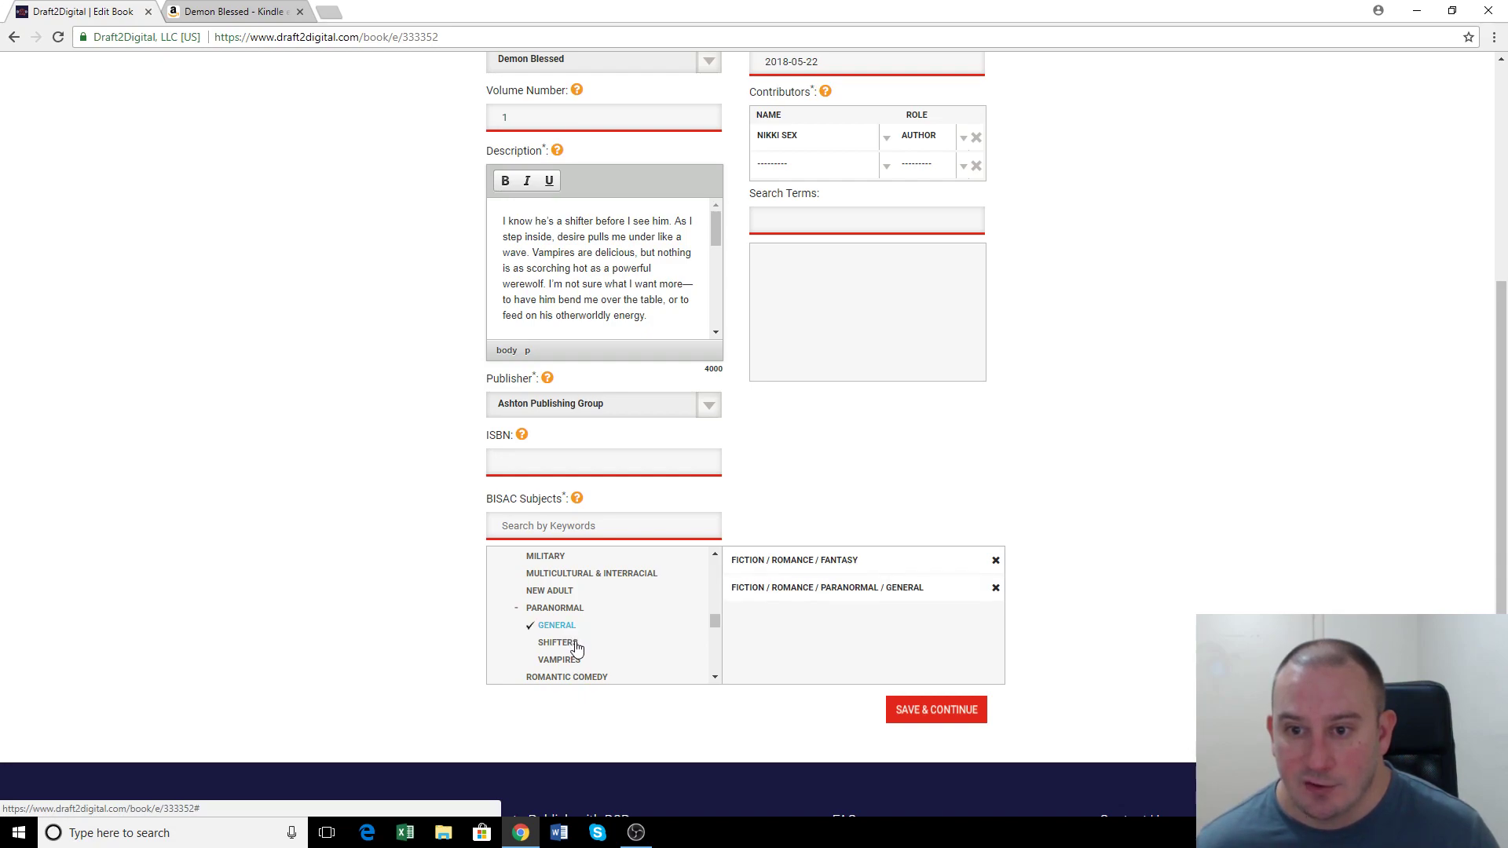
- Add the Romance / Paranormal subjects Shifters and Vampires and the Fiction subject Occult & Supernatural to the BISAC subjects
click(576, 646)
click(573, 661)
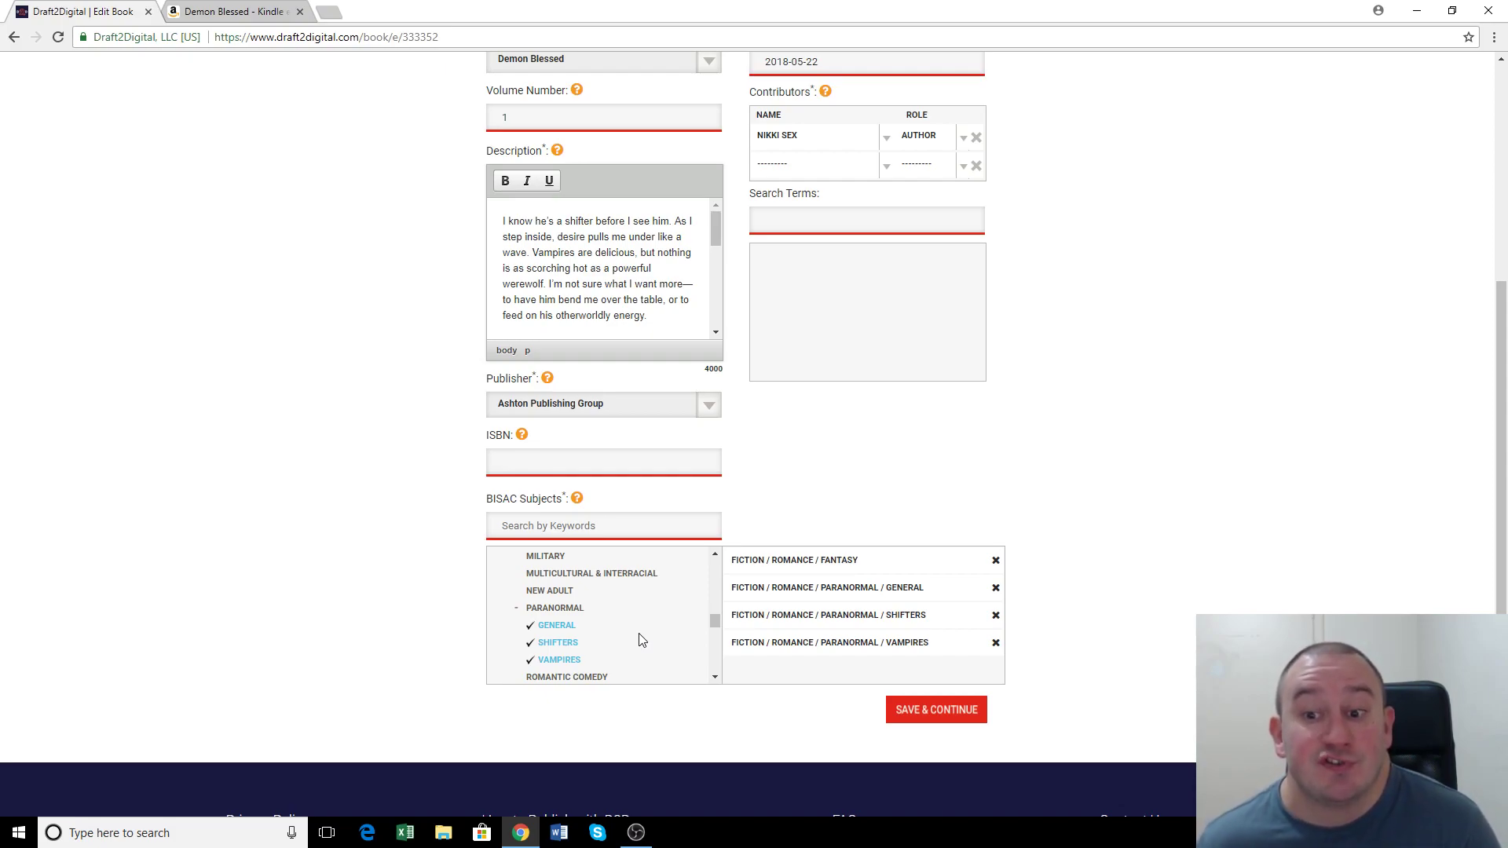
scroll(629, 634, down, 1)
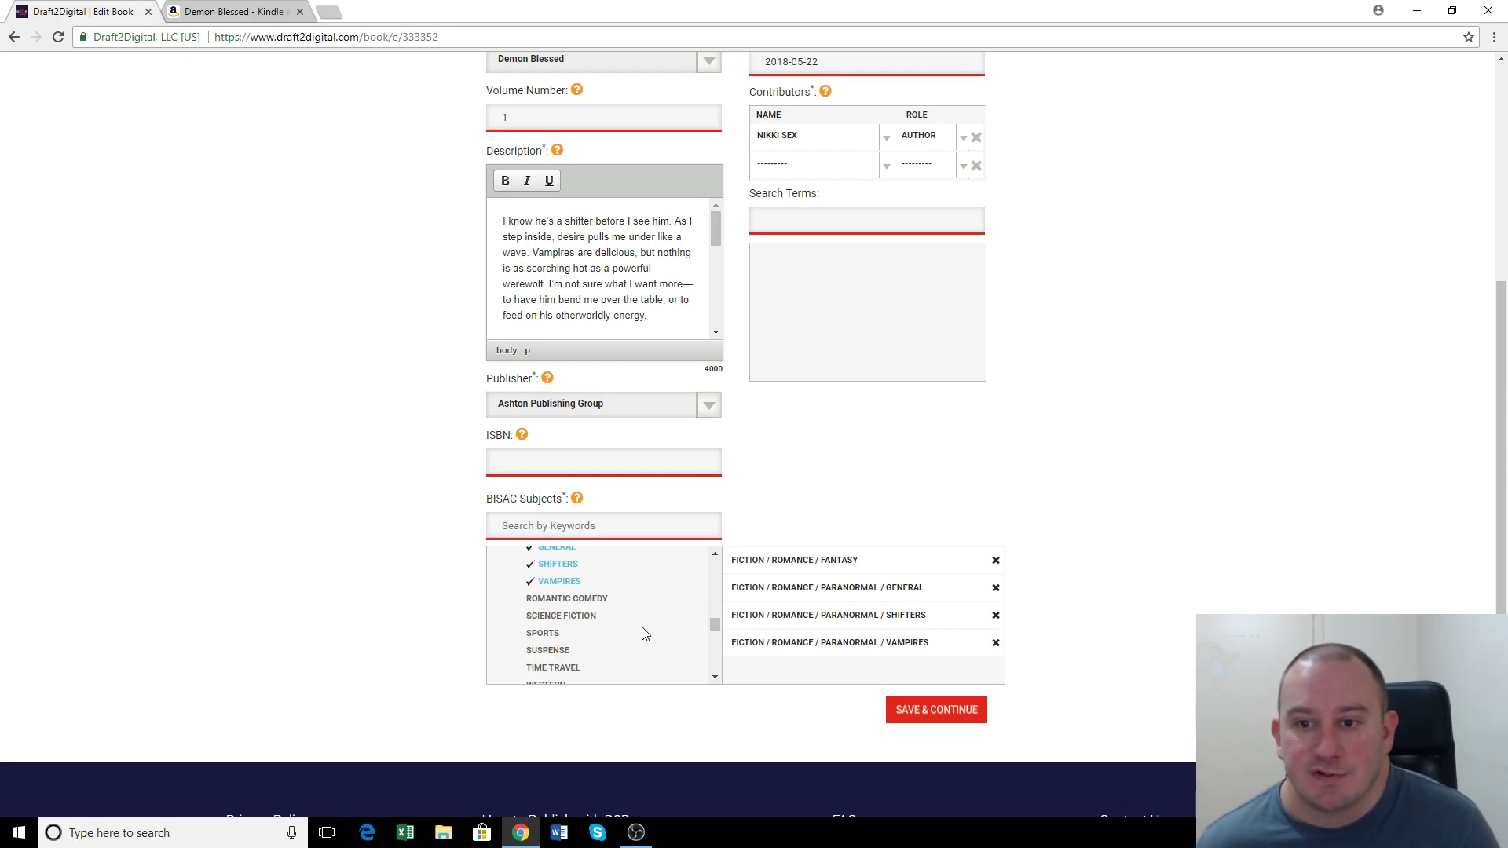
scroll(645, 625, down, 1)
drag(715, 630, 716, 616)
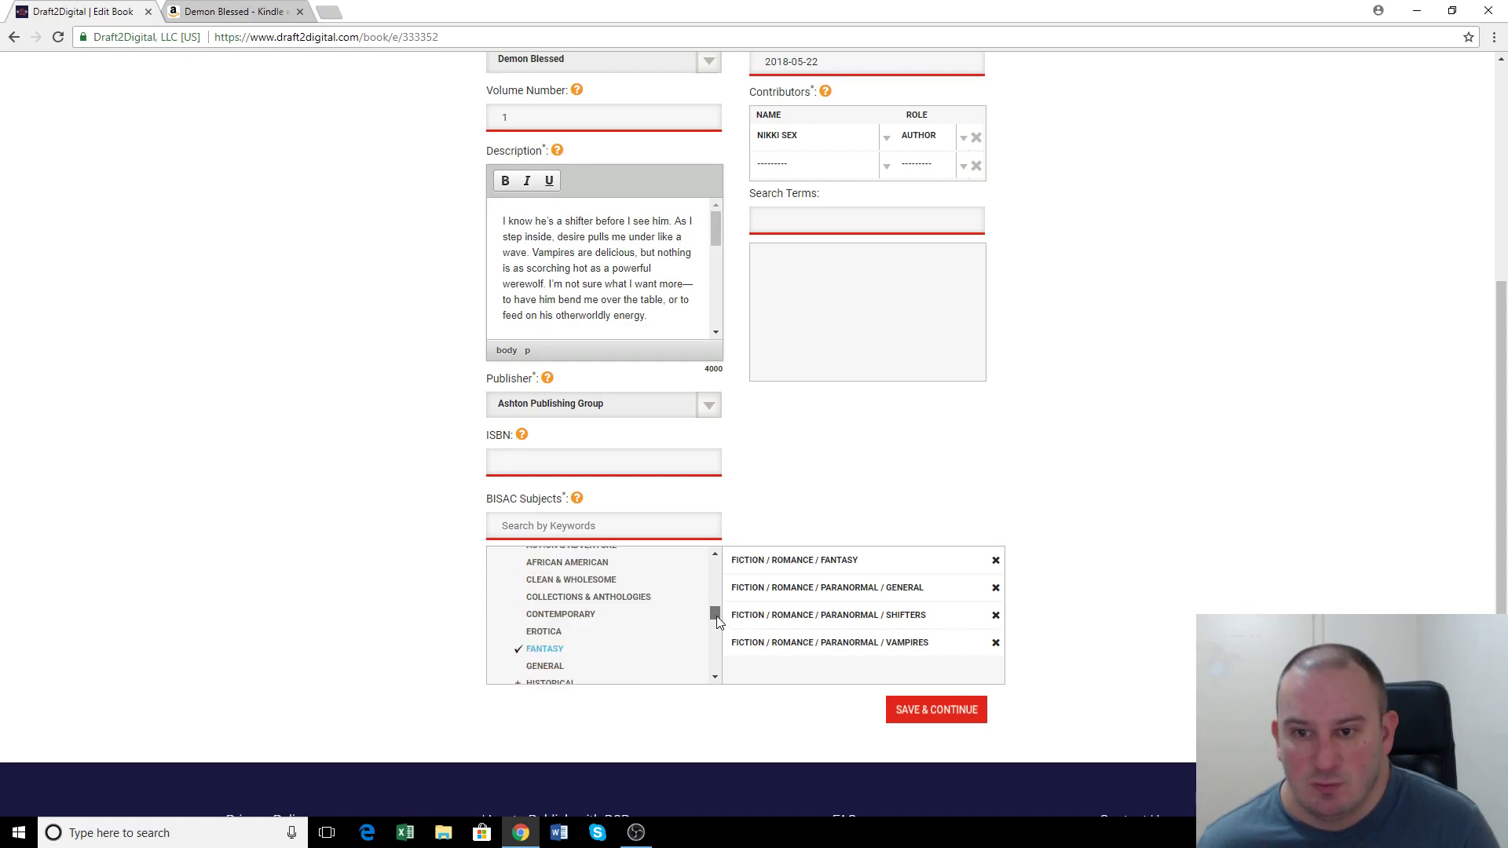
scroll(628, 632, up, 2)
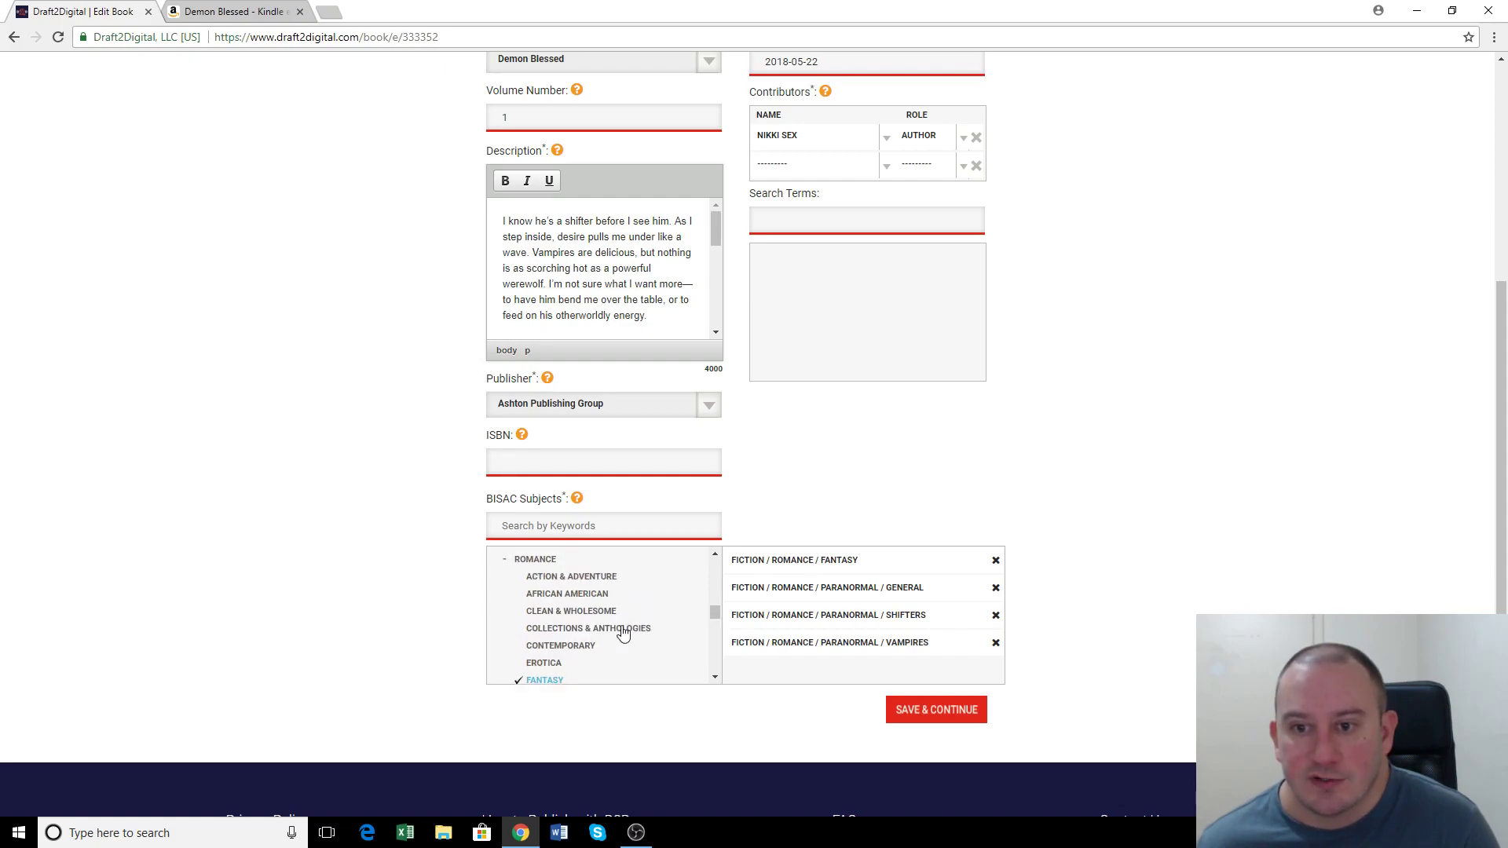
scroll(623, 632, down, 2)
scroll(622, 632, up, 2)
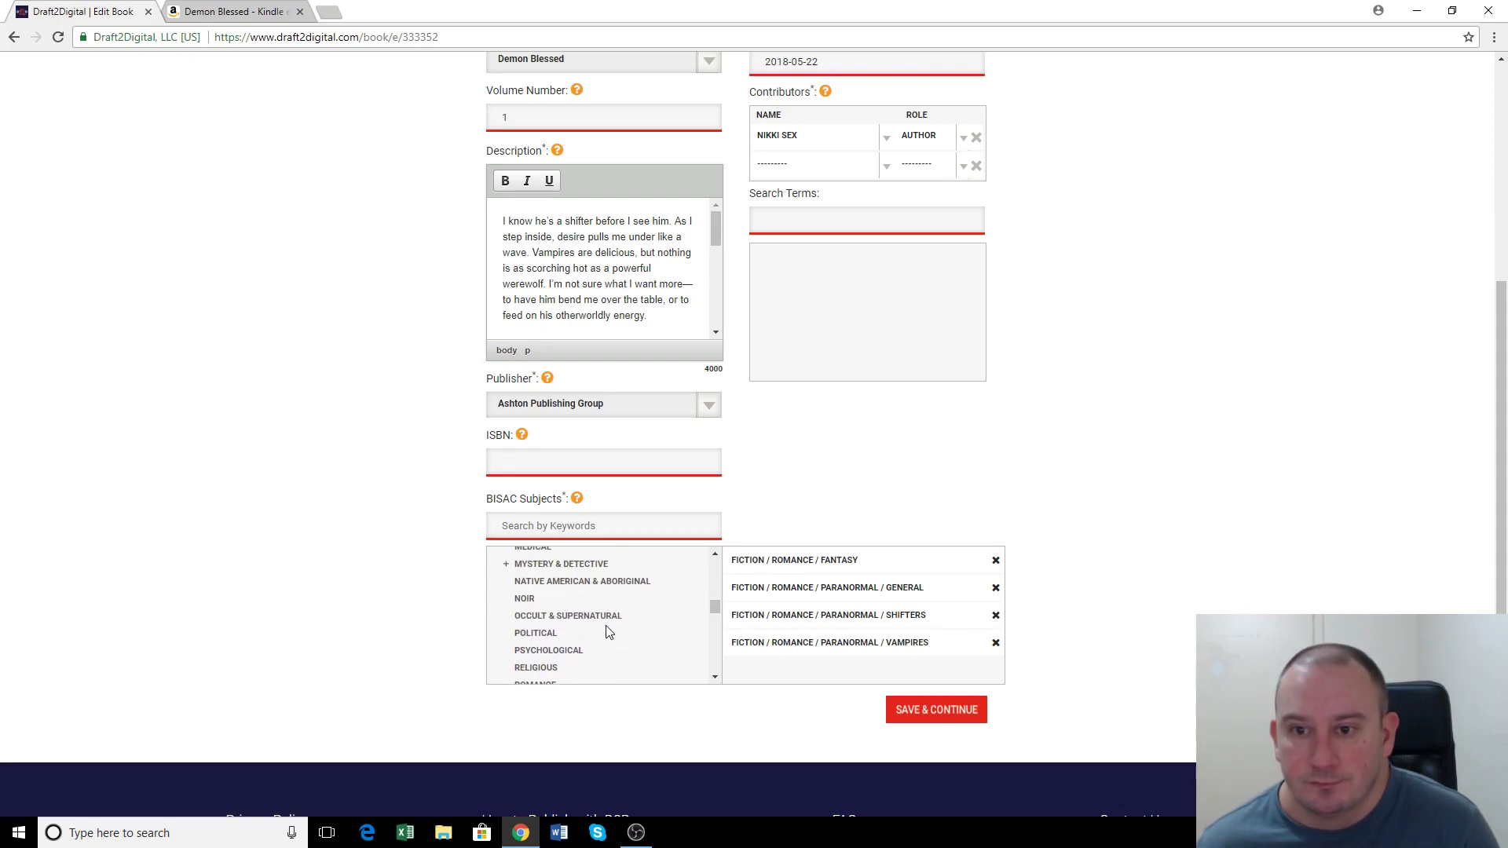
click(605, 622)
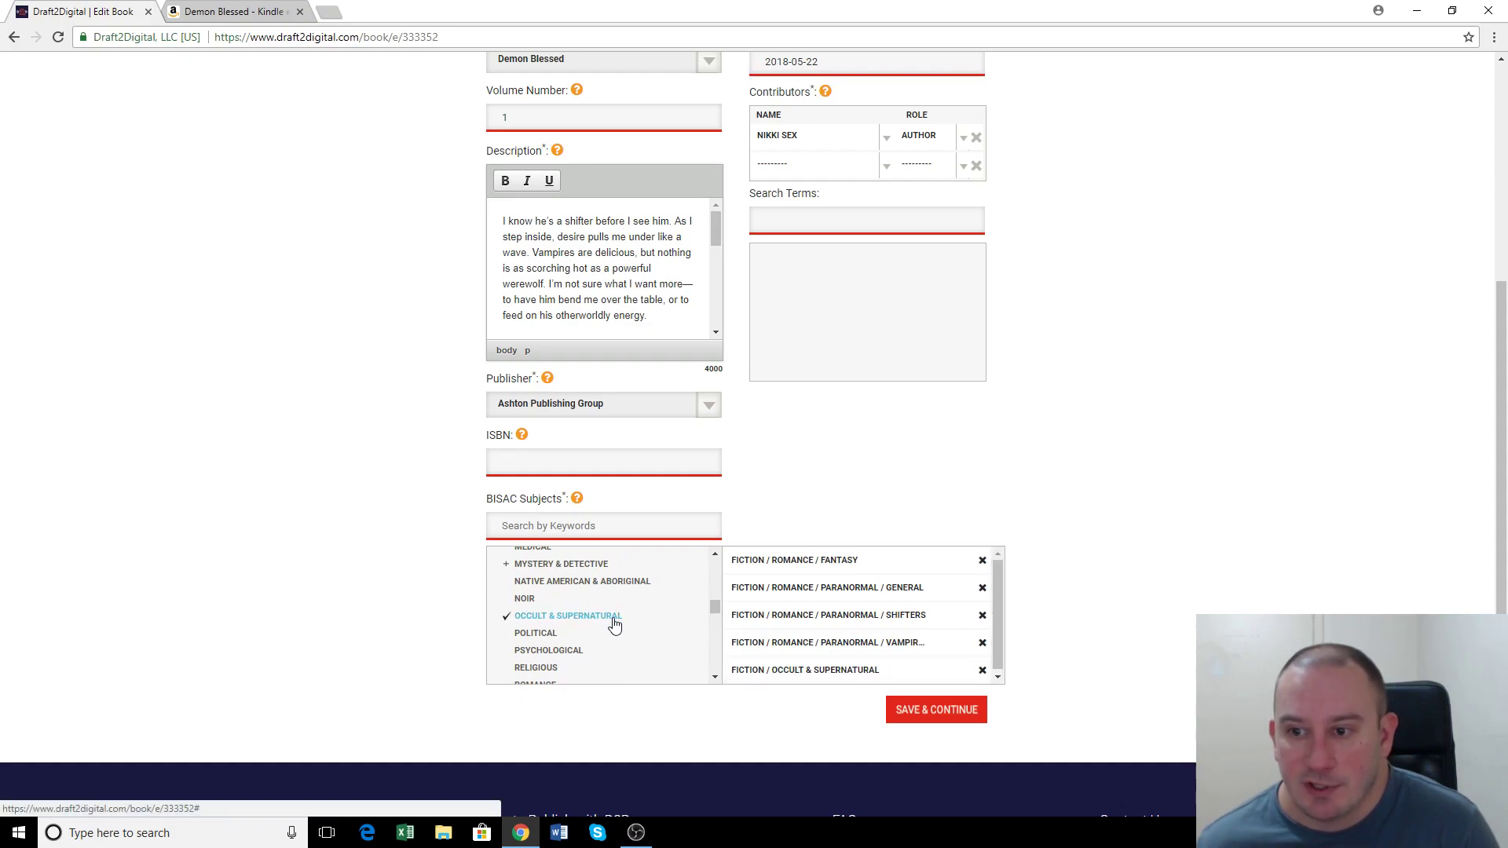
- Add the search terms Demons, Angels, Paranormal, Romance and alpha males, and save the book details to continue to the layout
scroll(911, 562, up, 2)
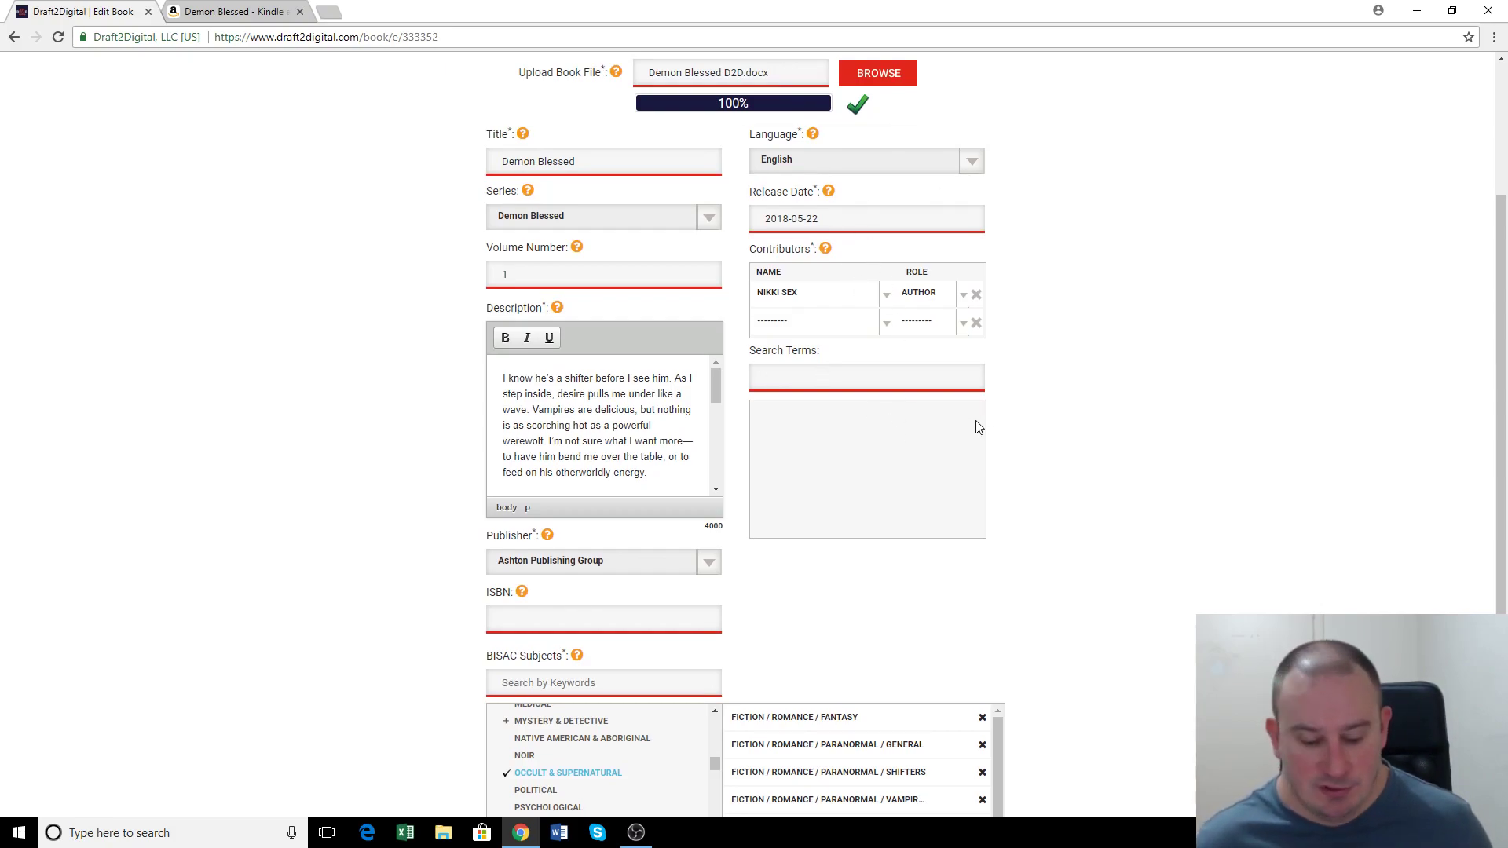
text(emons)
key(Return)
text(Angels)
key(Return)
text(Paranormal)
key(Return)
text(Romance)
key(Return)
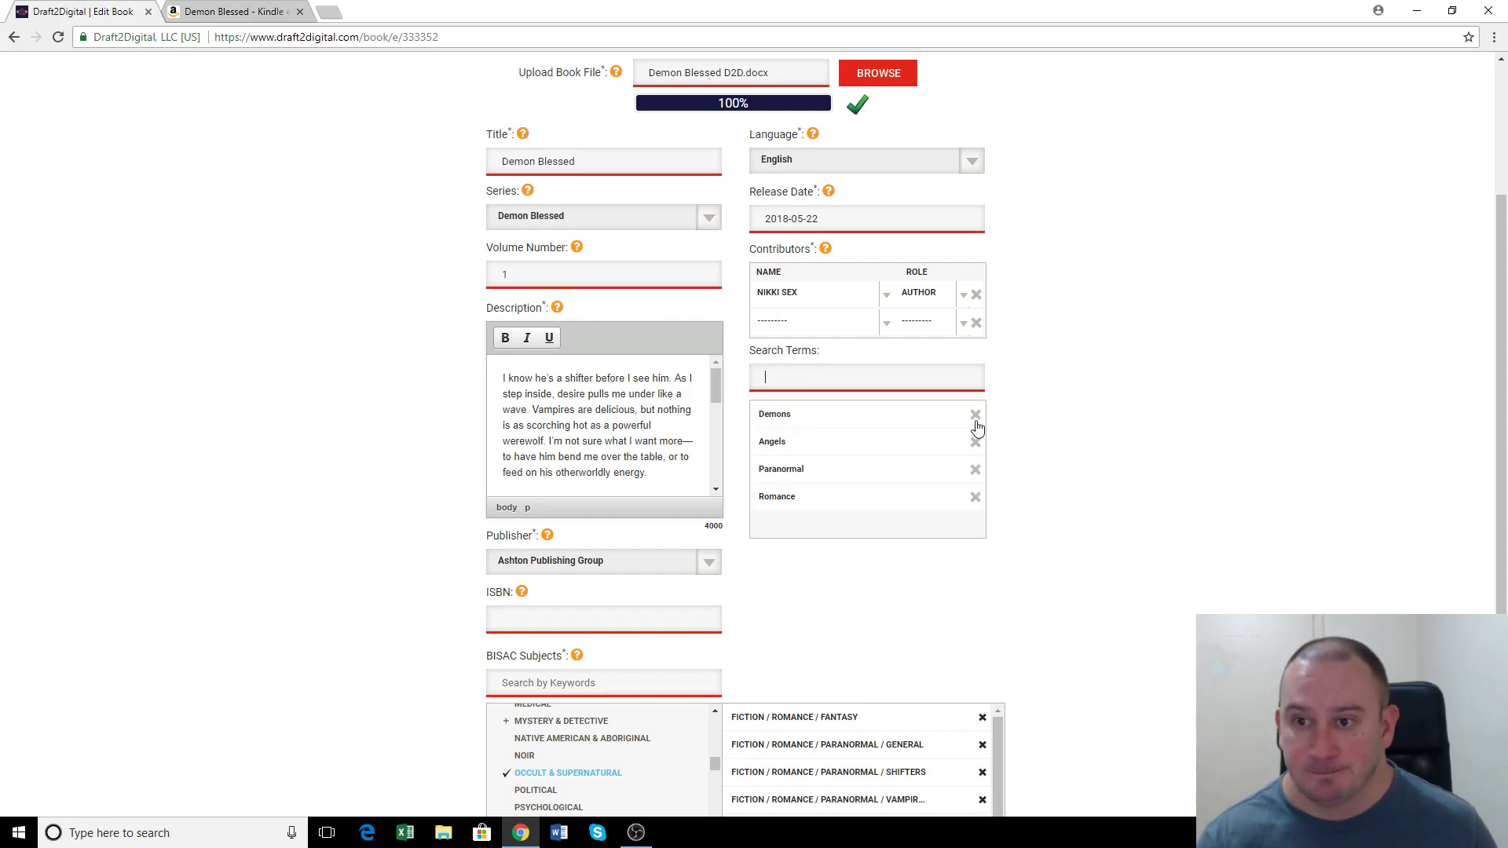
text(alp)
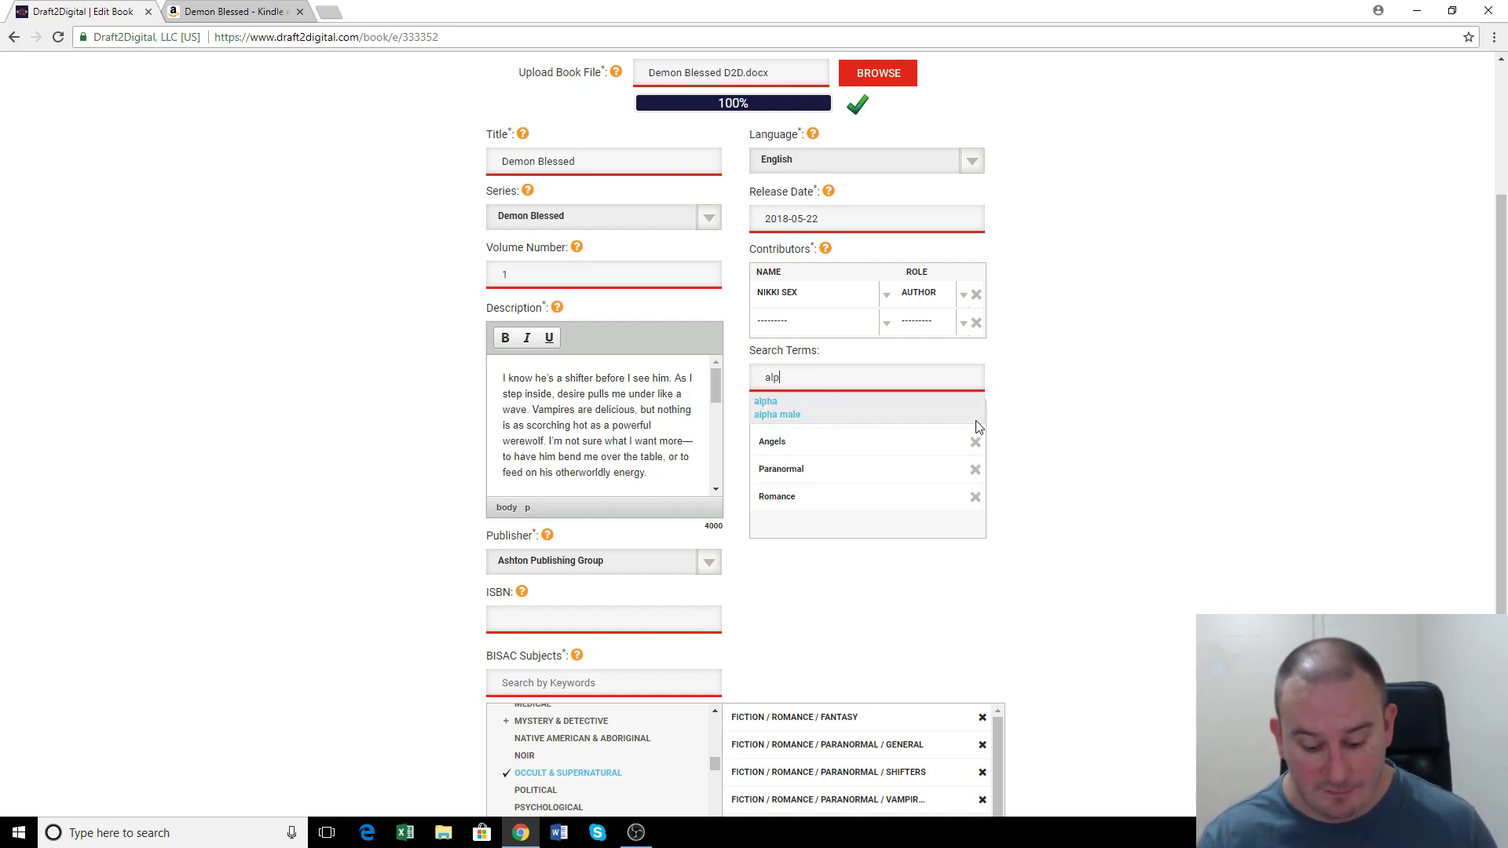
text(ha males)
key(Return)
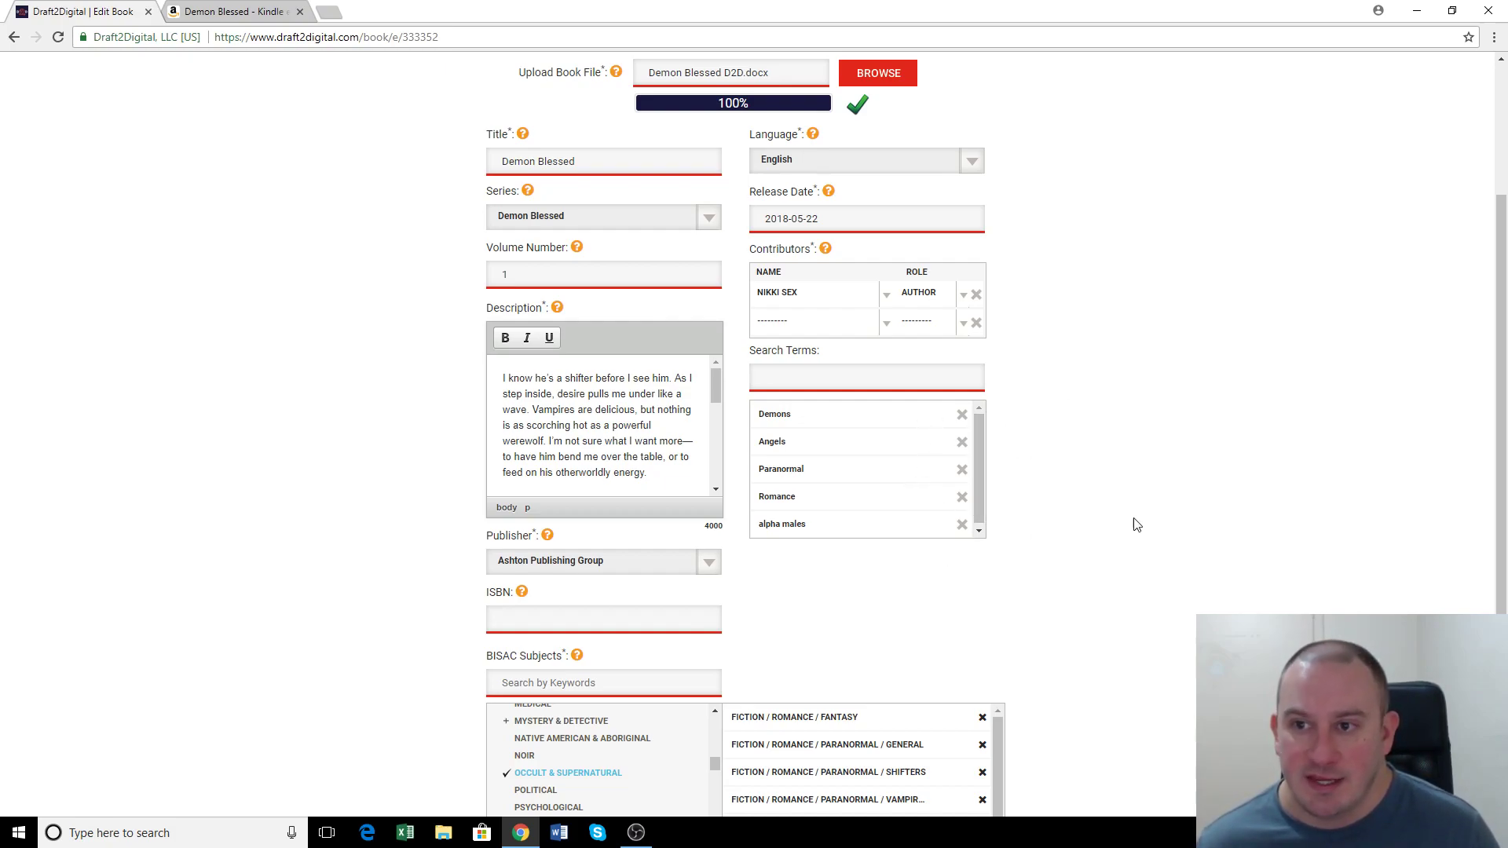
scroll(1126, 580, down, 3)
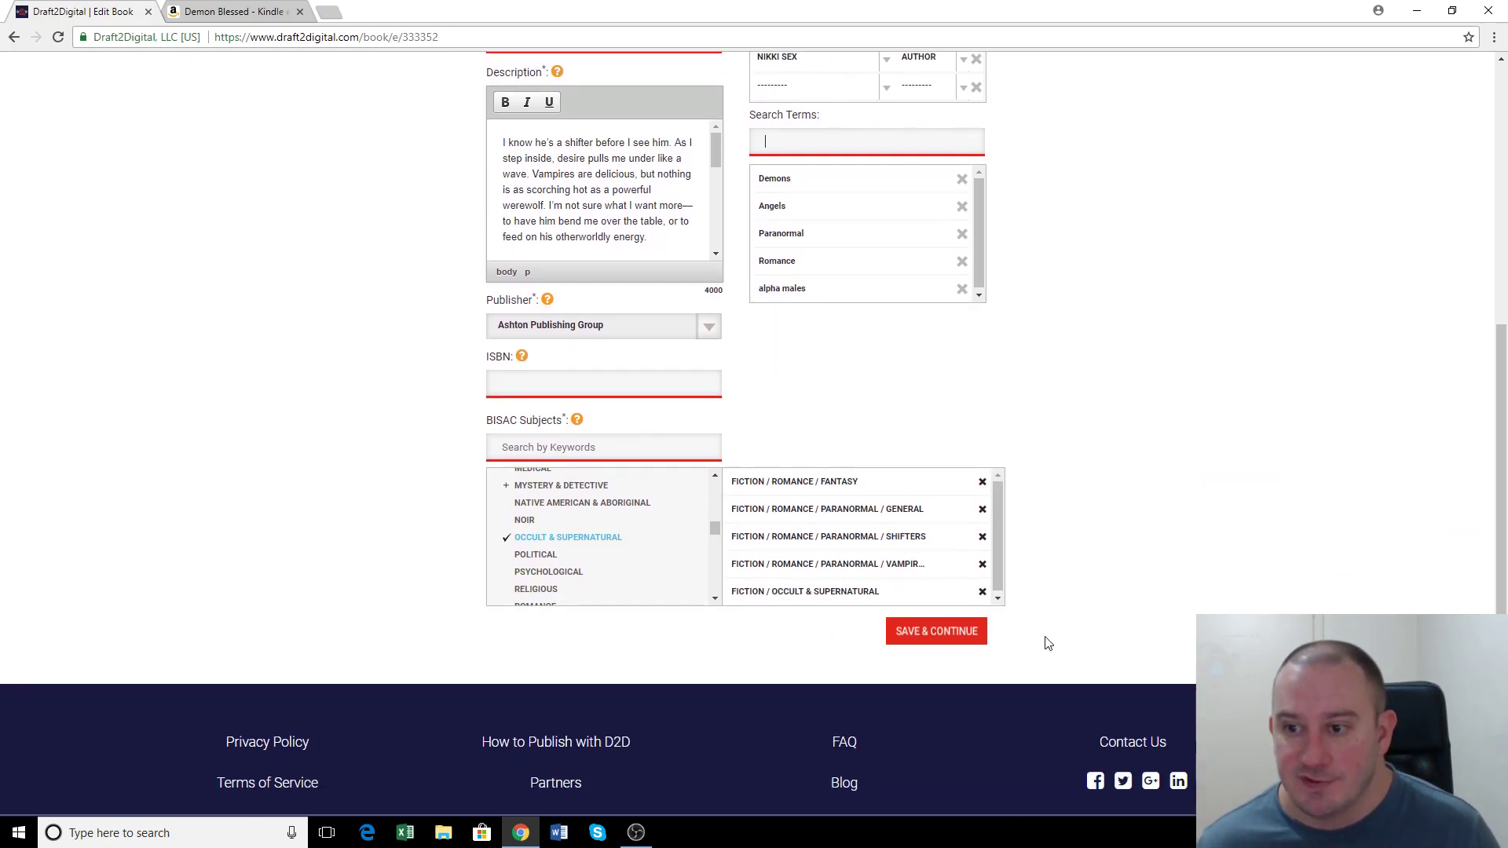
click(966, 638)
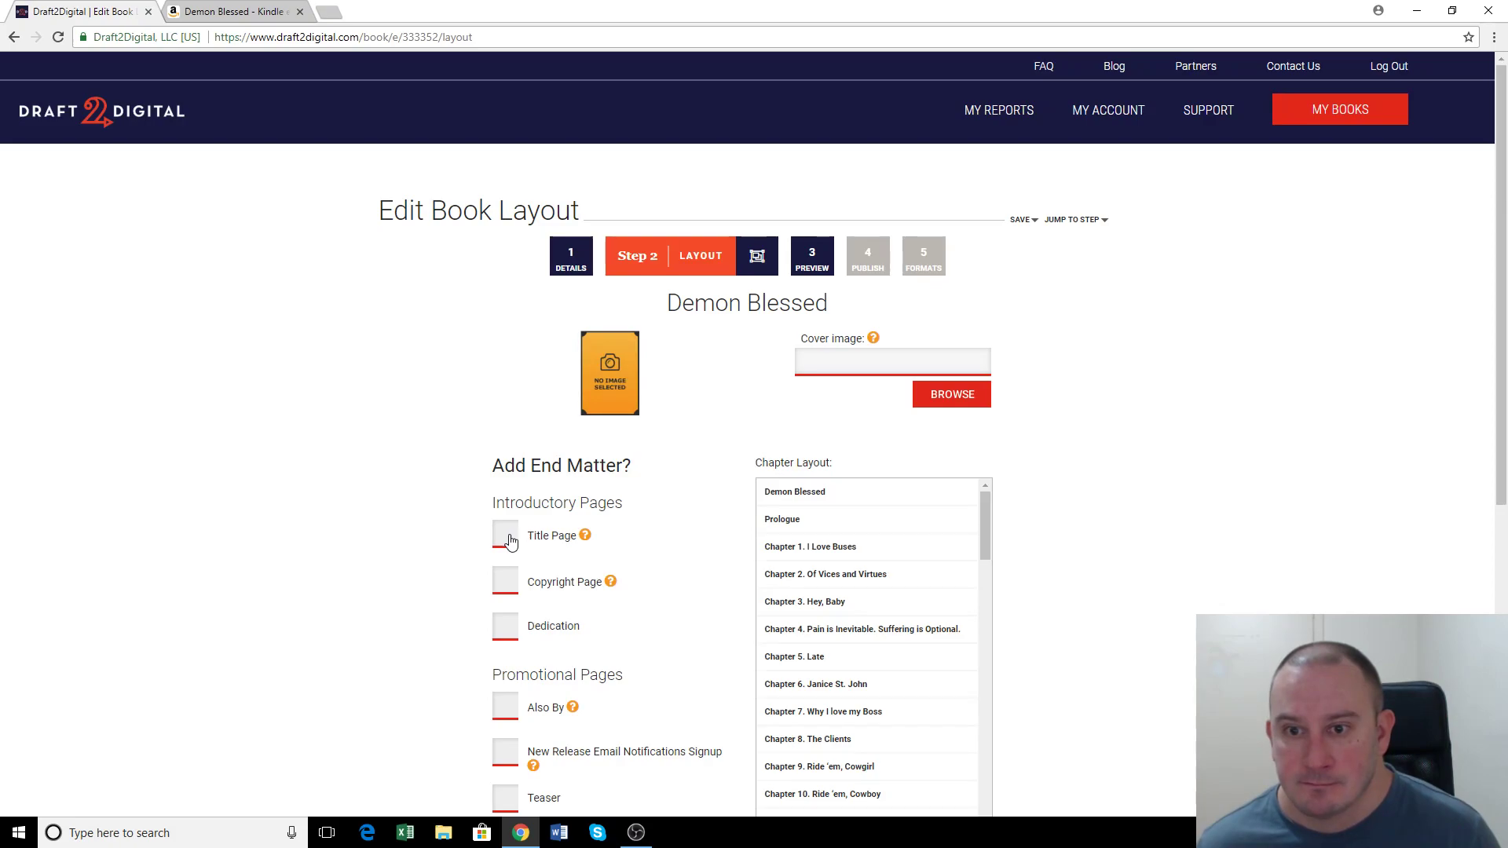
- Include a Title Page and a Copyright Page among the book's introductory pages
scroll(439, 507, down, 1)
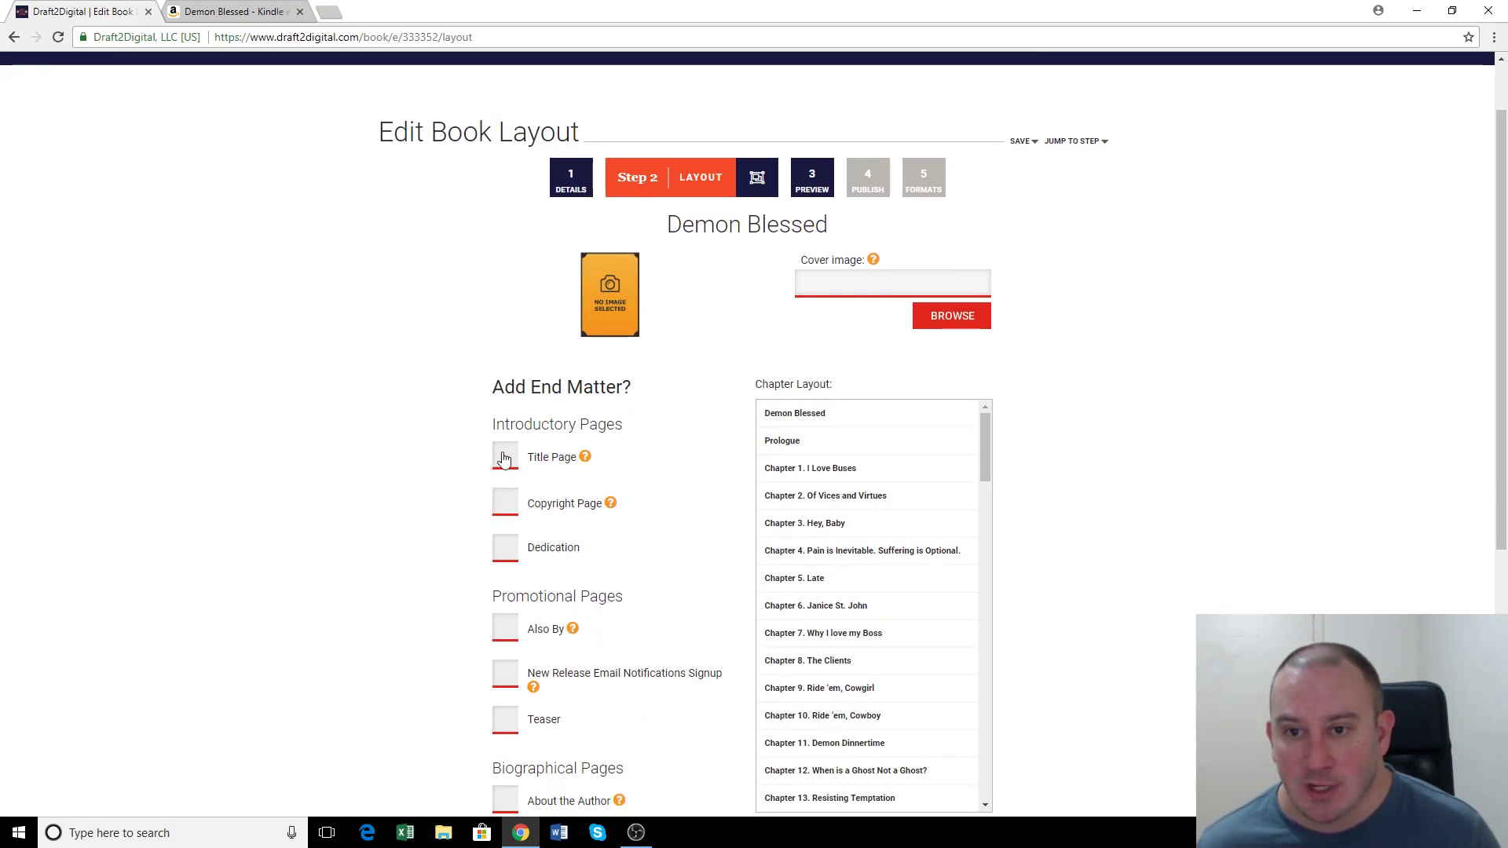
scroll(589, 397, down, 1)
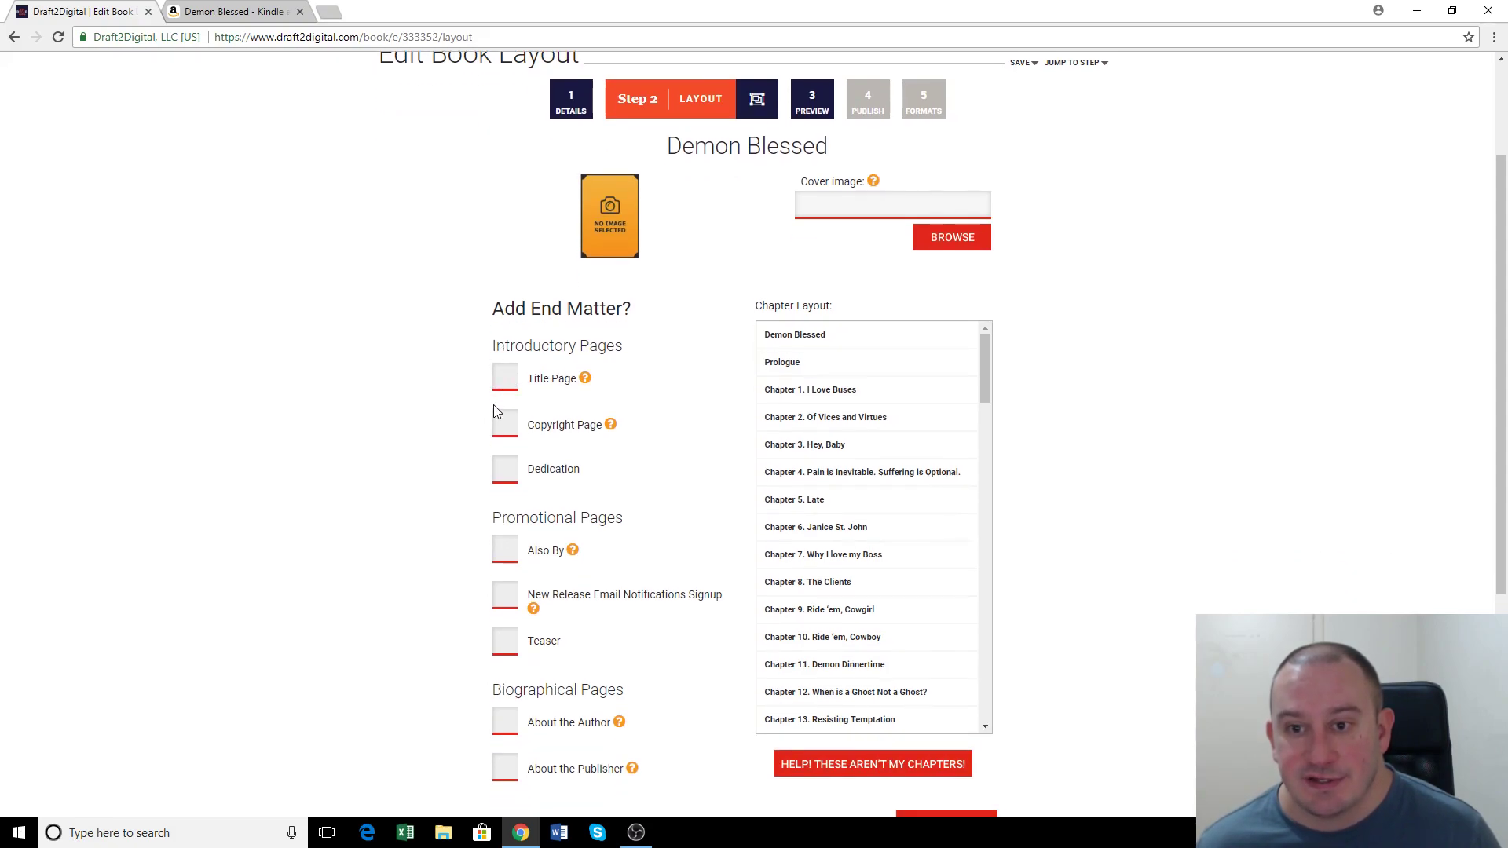
scroll(506, 502, down, 1)
scroll(505, 506, down, 2)
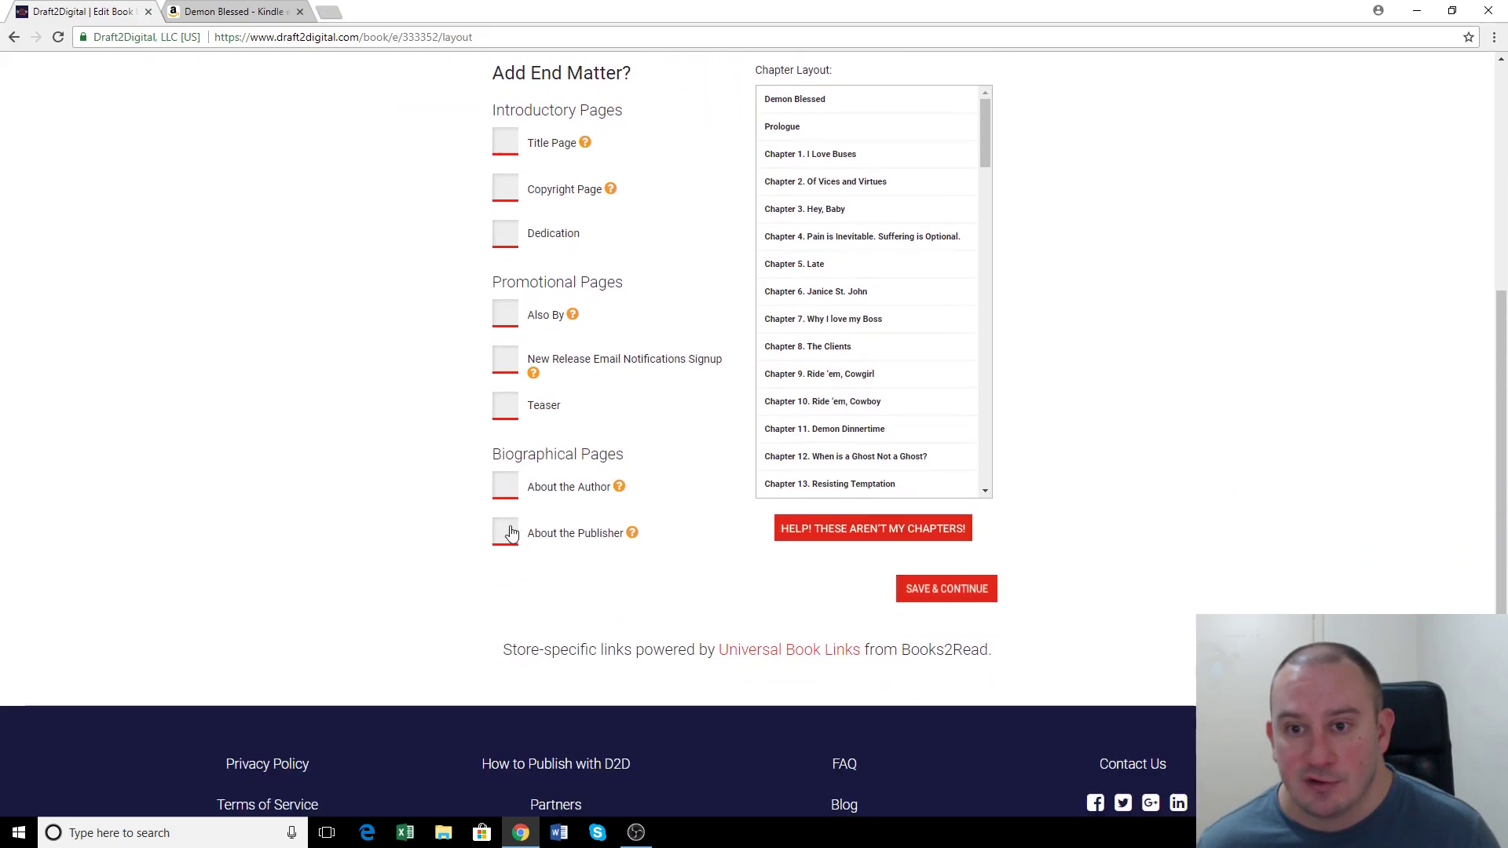
scroll(509, 532, up, 1)
scroll(512, 537, up, 2)
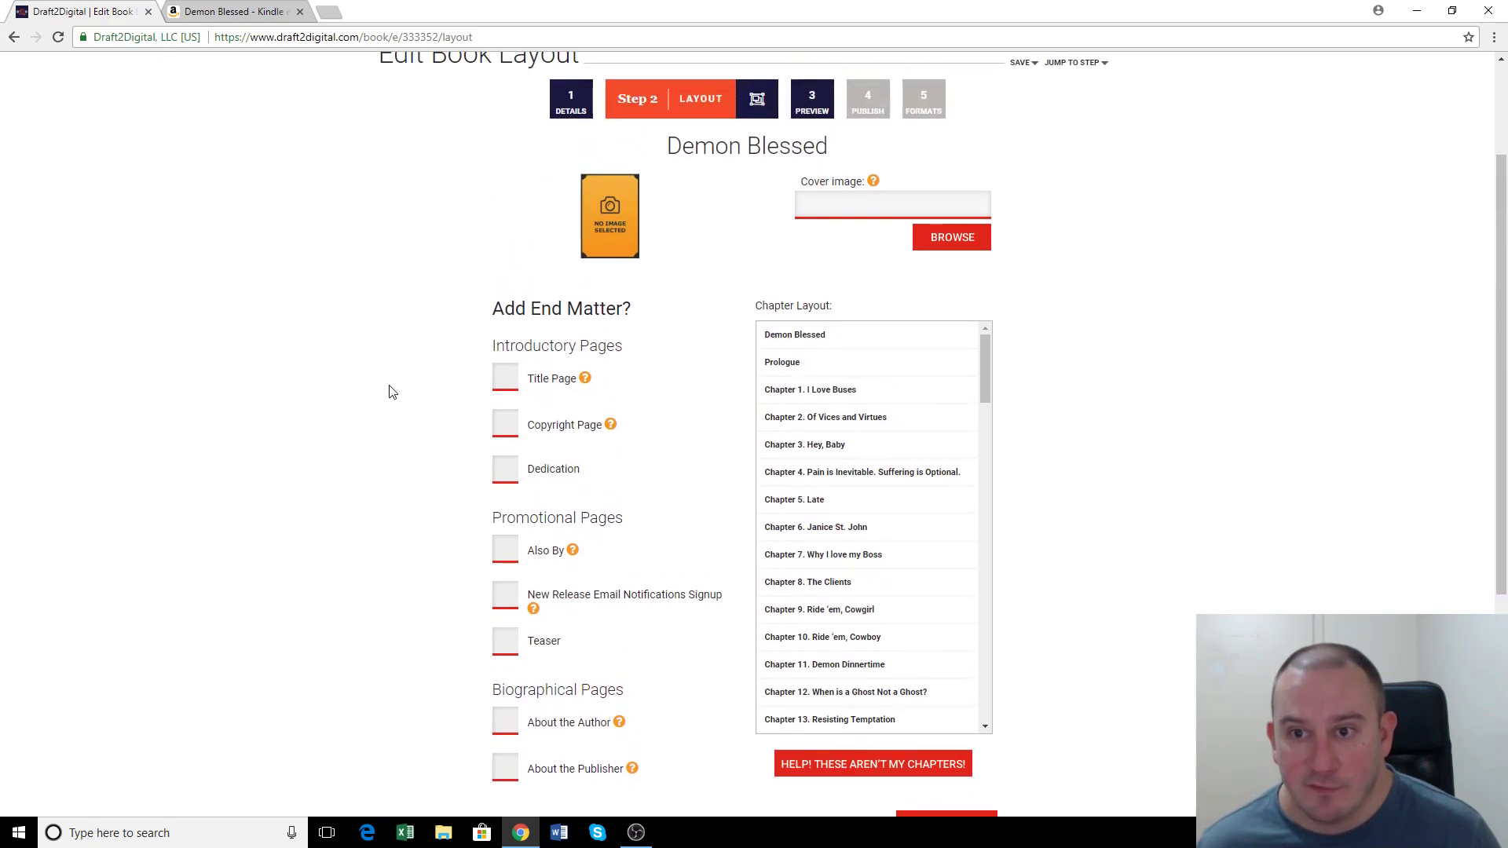
click(509, 383)
click(505, 431)
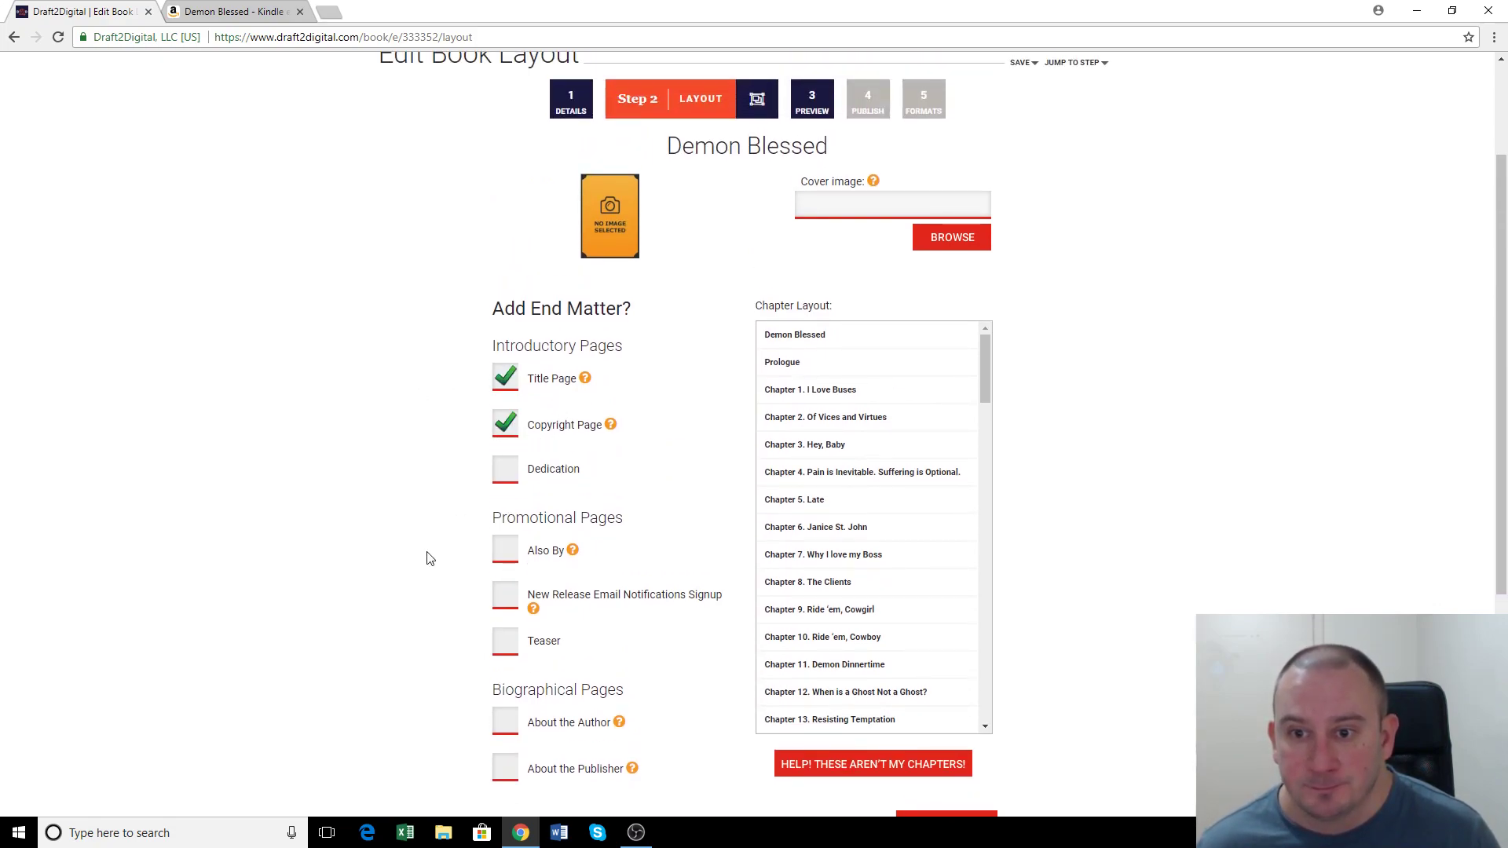
- Include an Also By page located at the End of Book and a New Release Email Notifications Signup page
scroll(620, 556, down, 1)
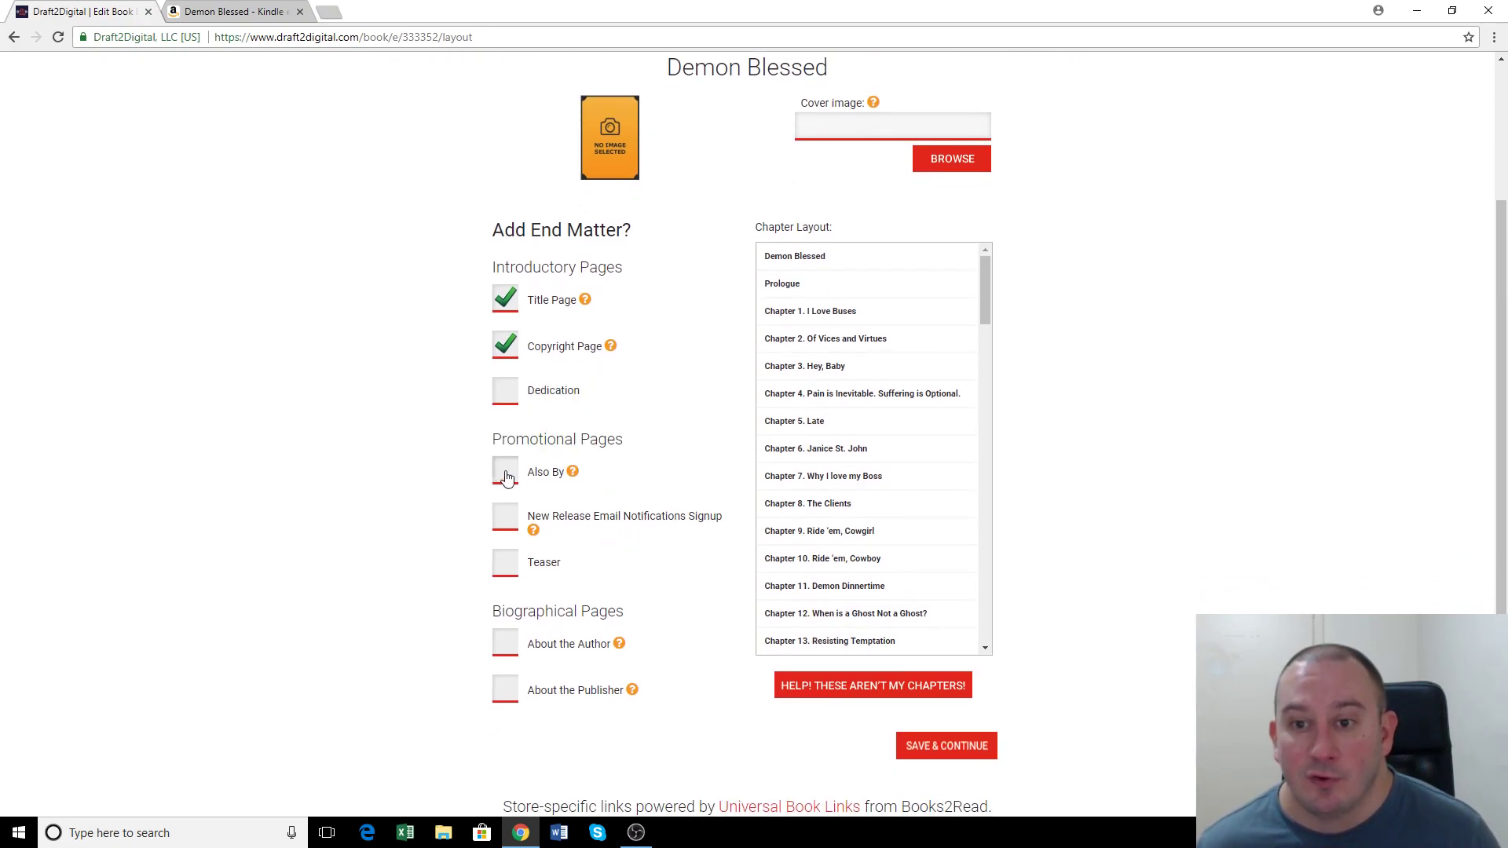
click(504, 471)
click(636, 536)
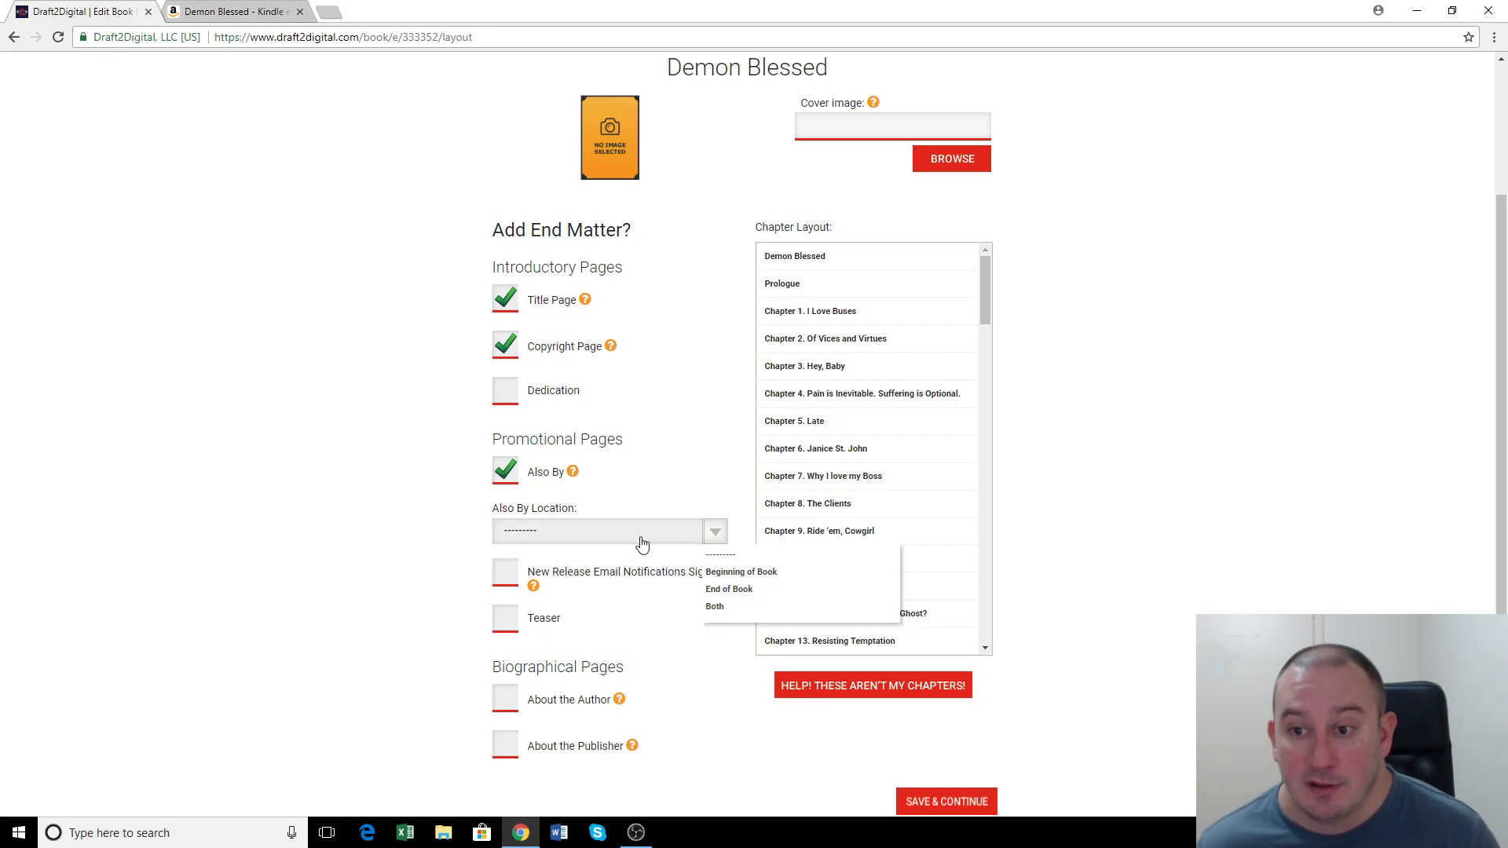
click(742, 590)
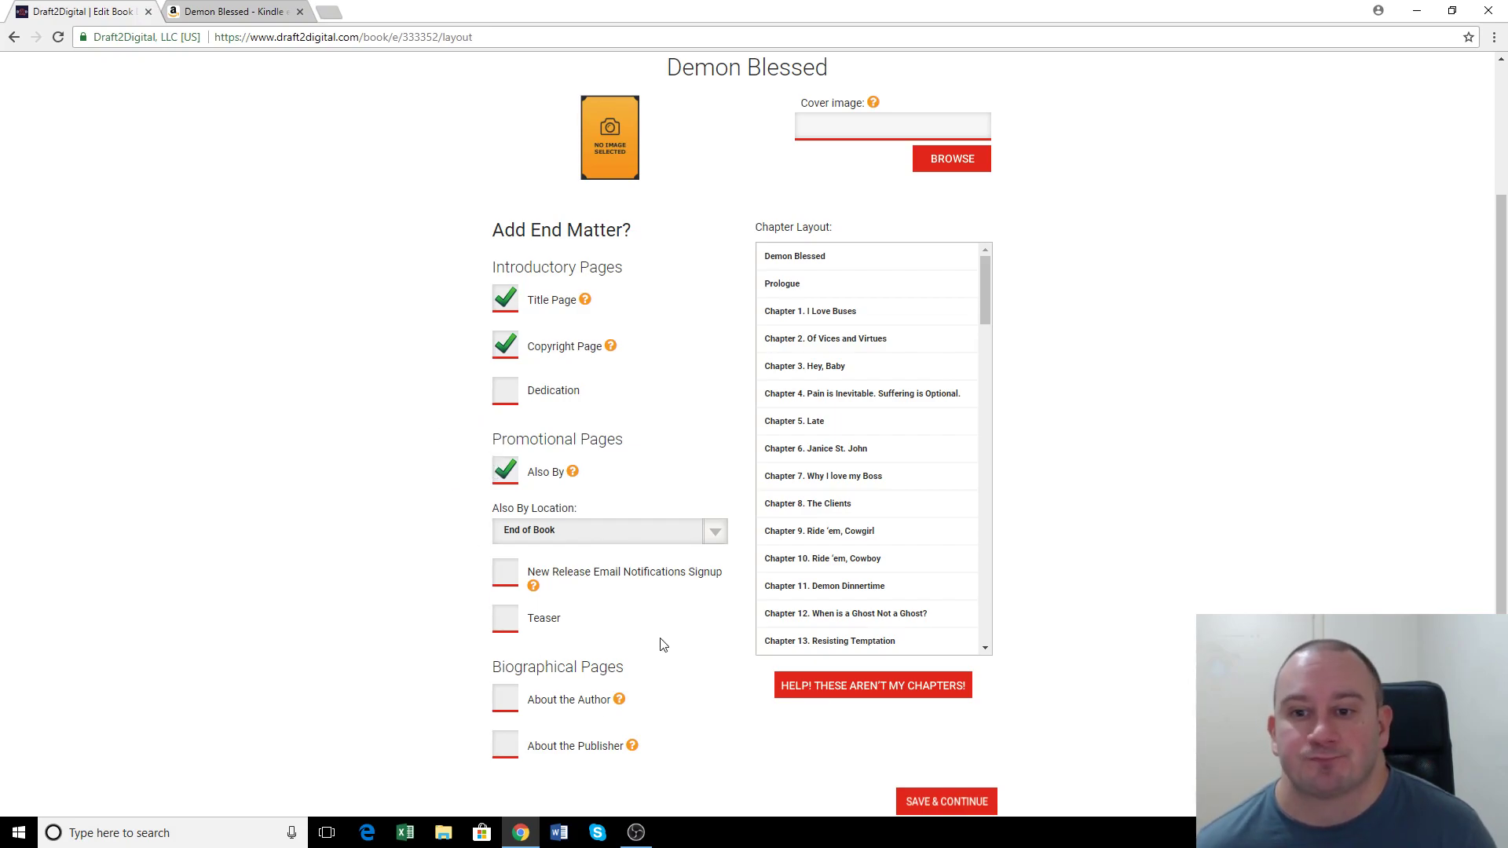
scroll(634, 601, down, 1)
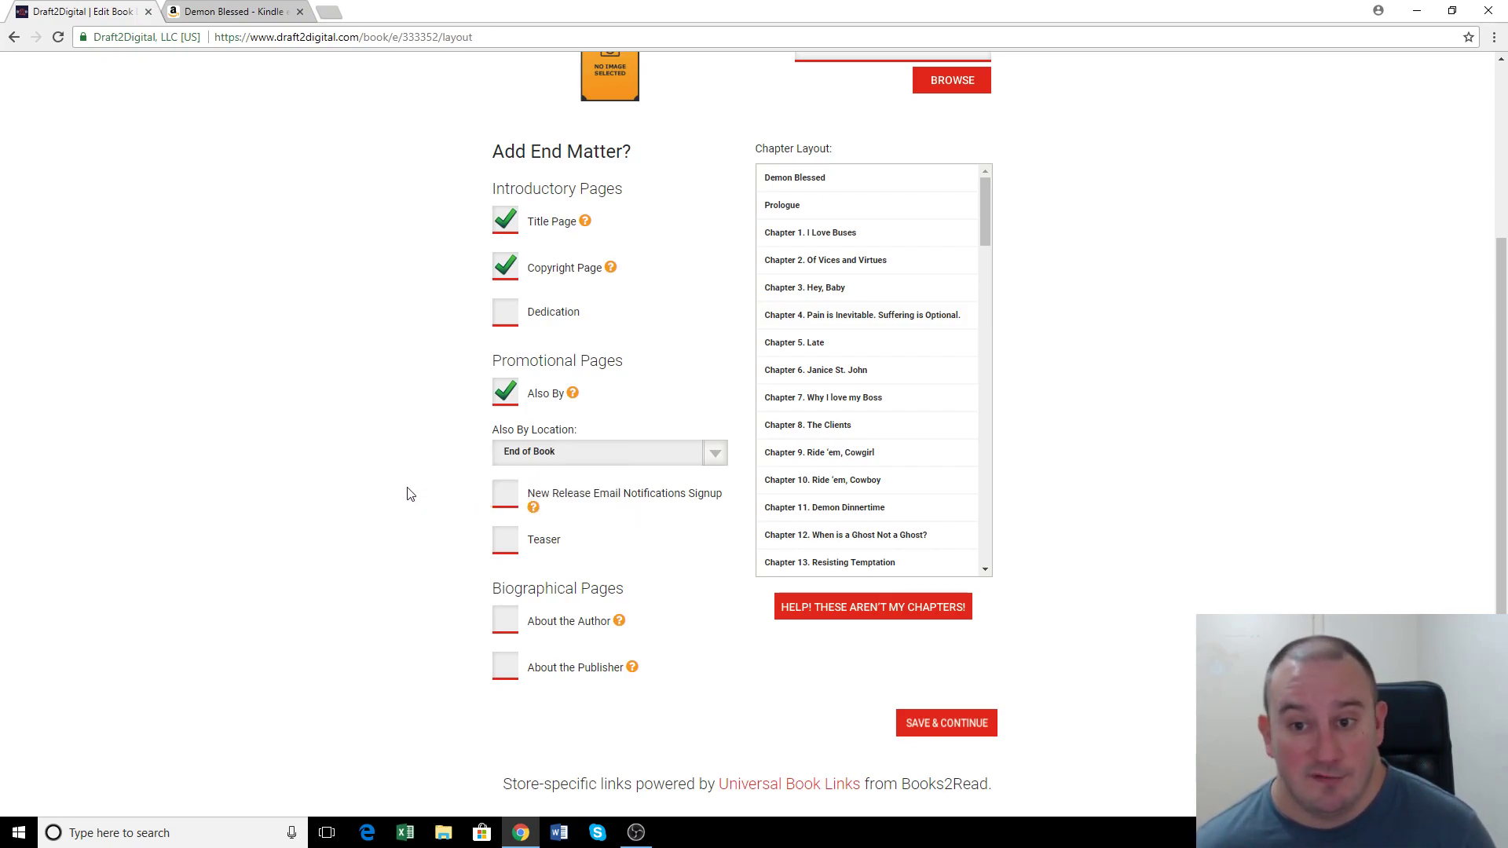
click(495, 501)
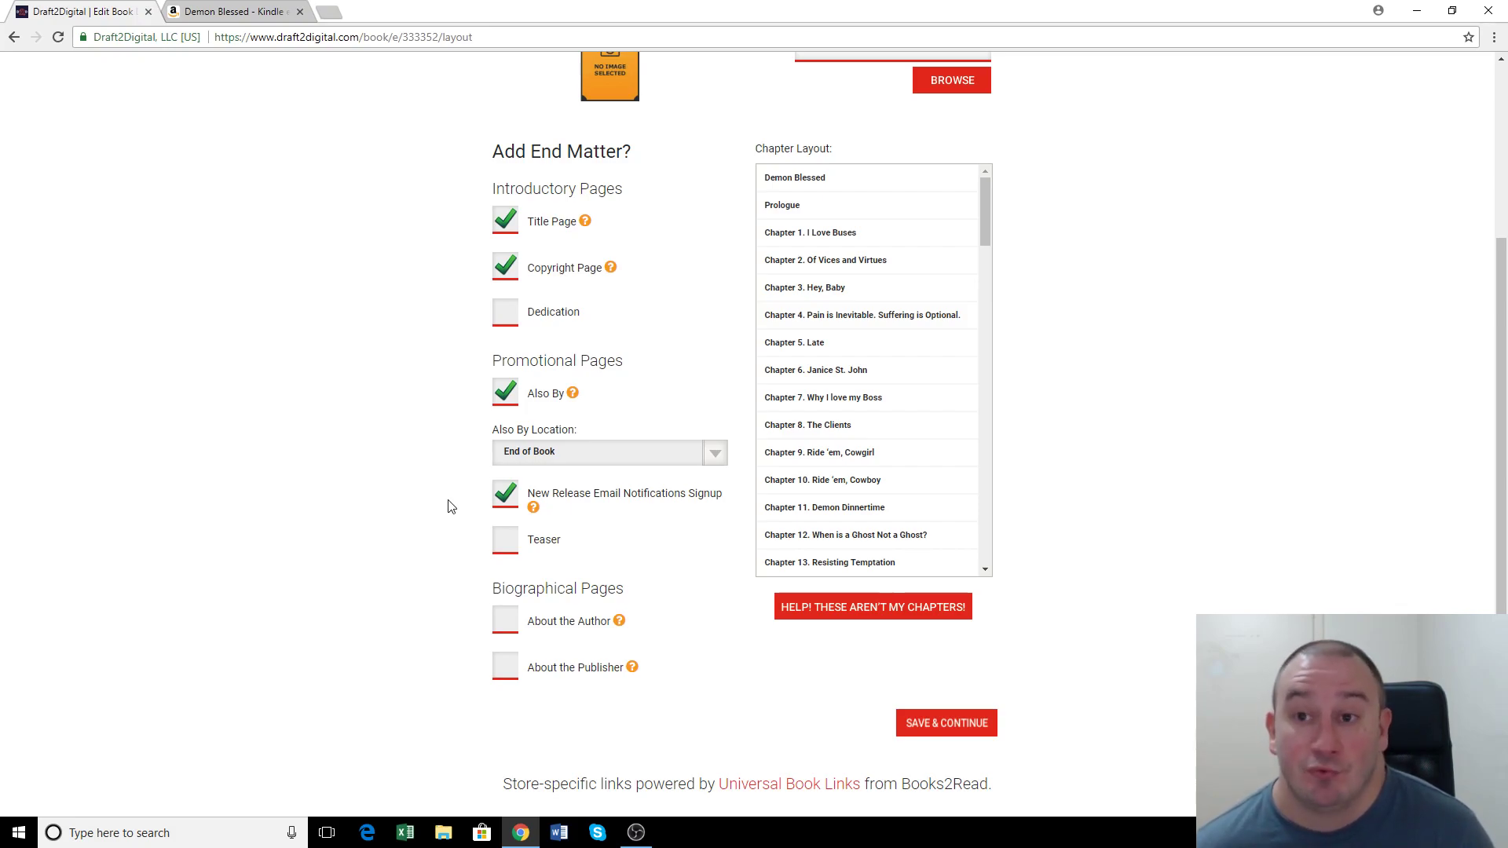
- Upload Demon Blessed Cover Hi Res from the Demon Blessed folder as the book's cover image
scroll(446, 507, up, 2)
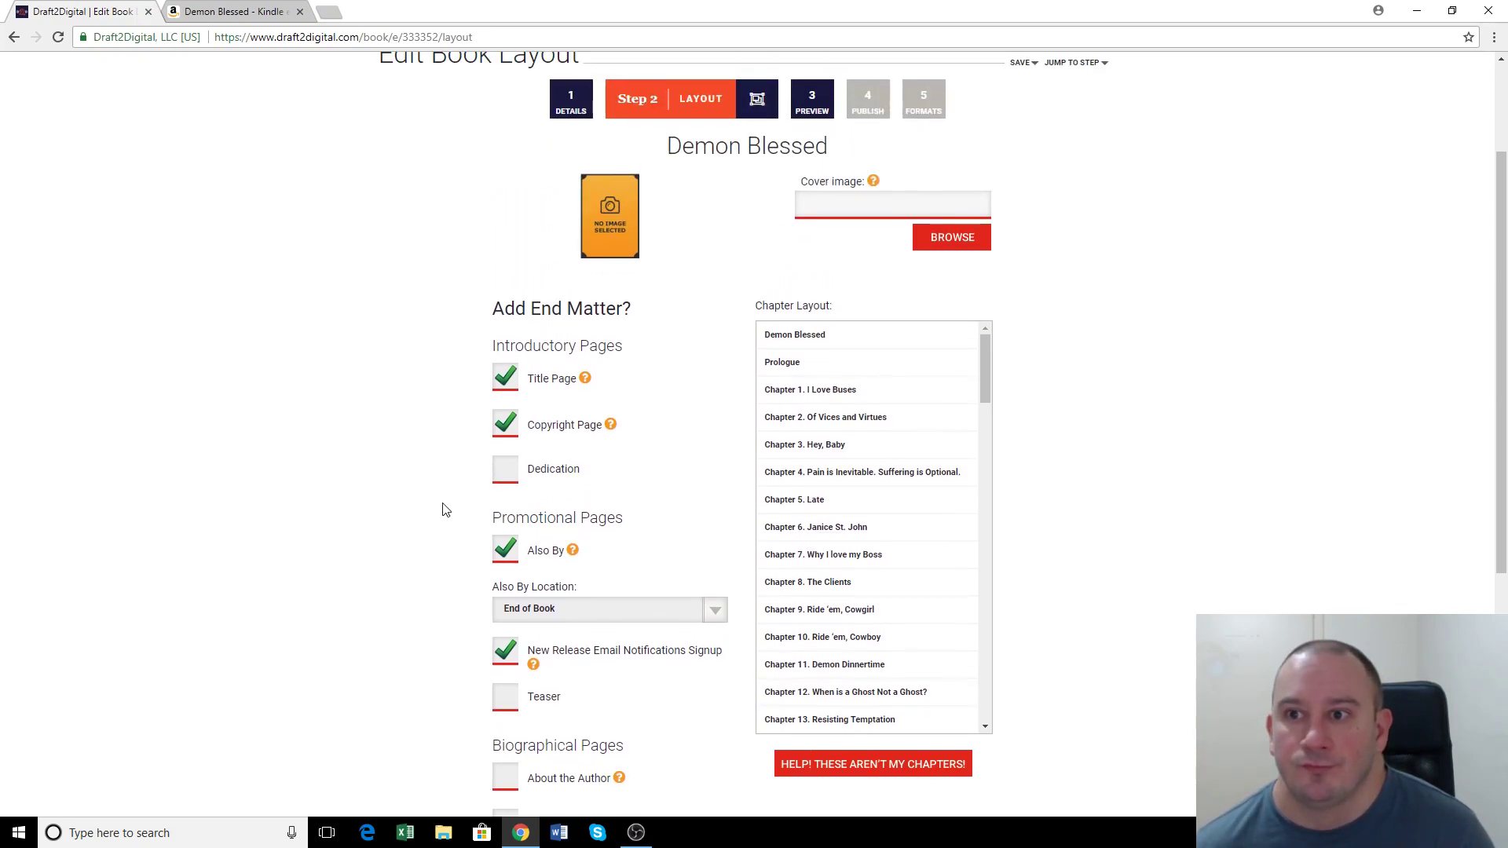
scroll(442, 510, down, 1)
click(974, 159)
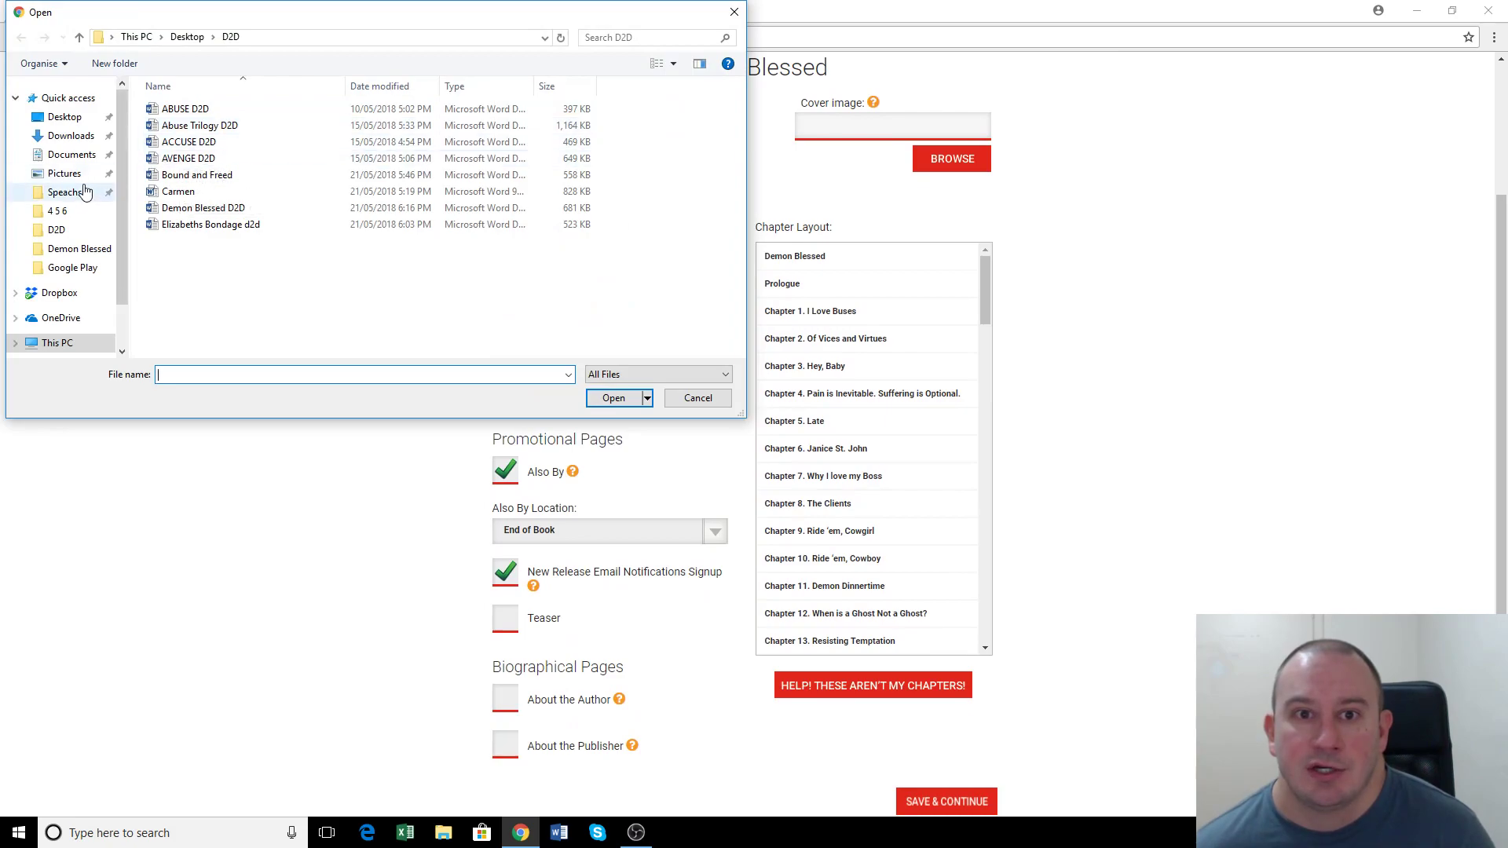
click(80, 249)
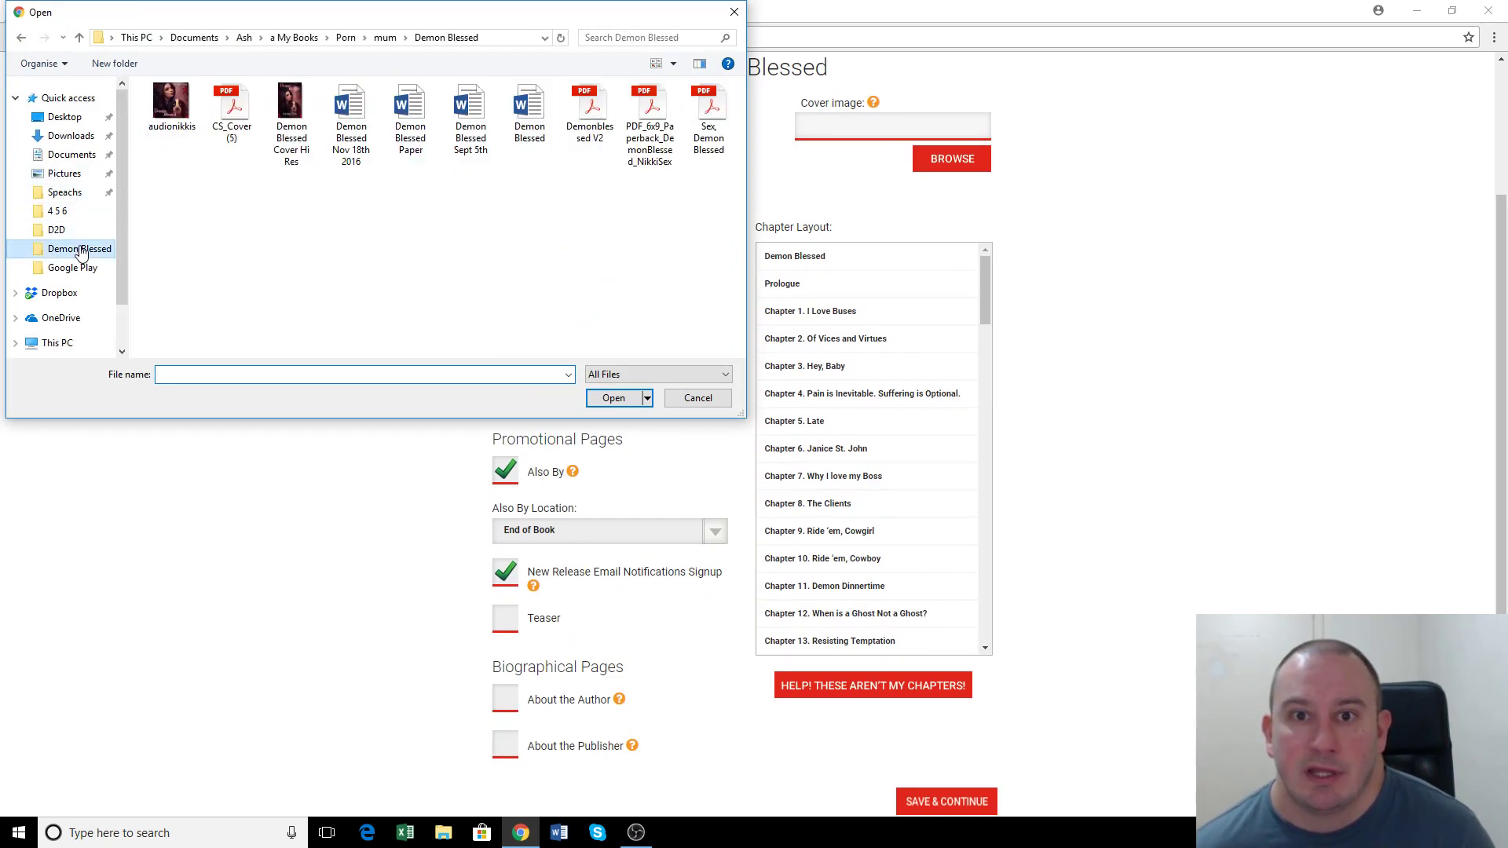
click(291, 126)
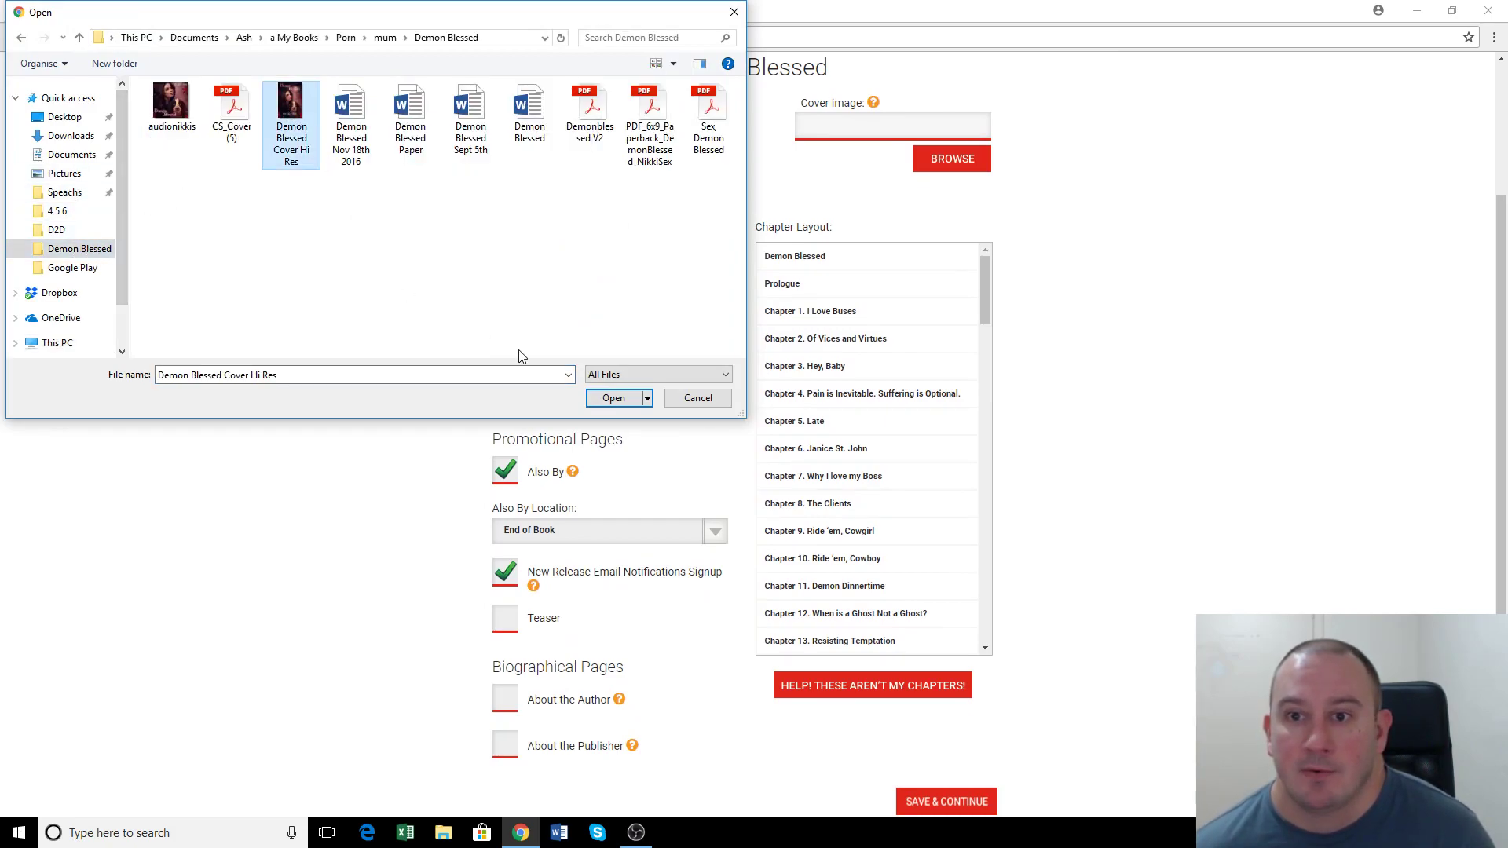
click(614, 398)
scroll(303, 482, up, 1)
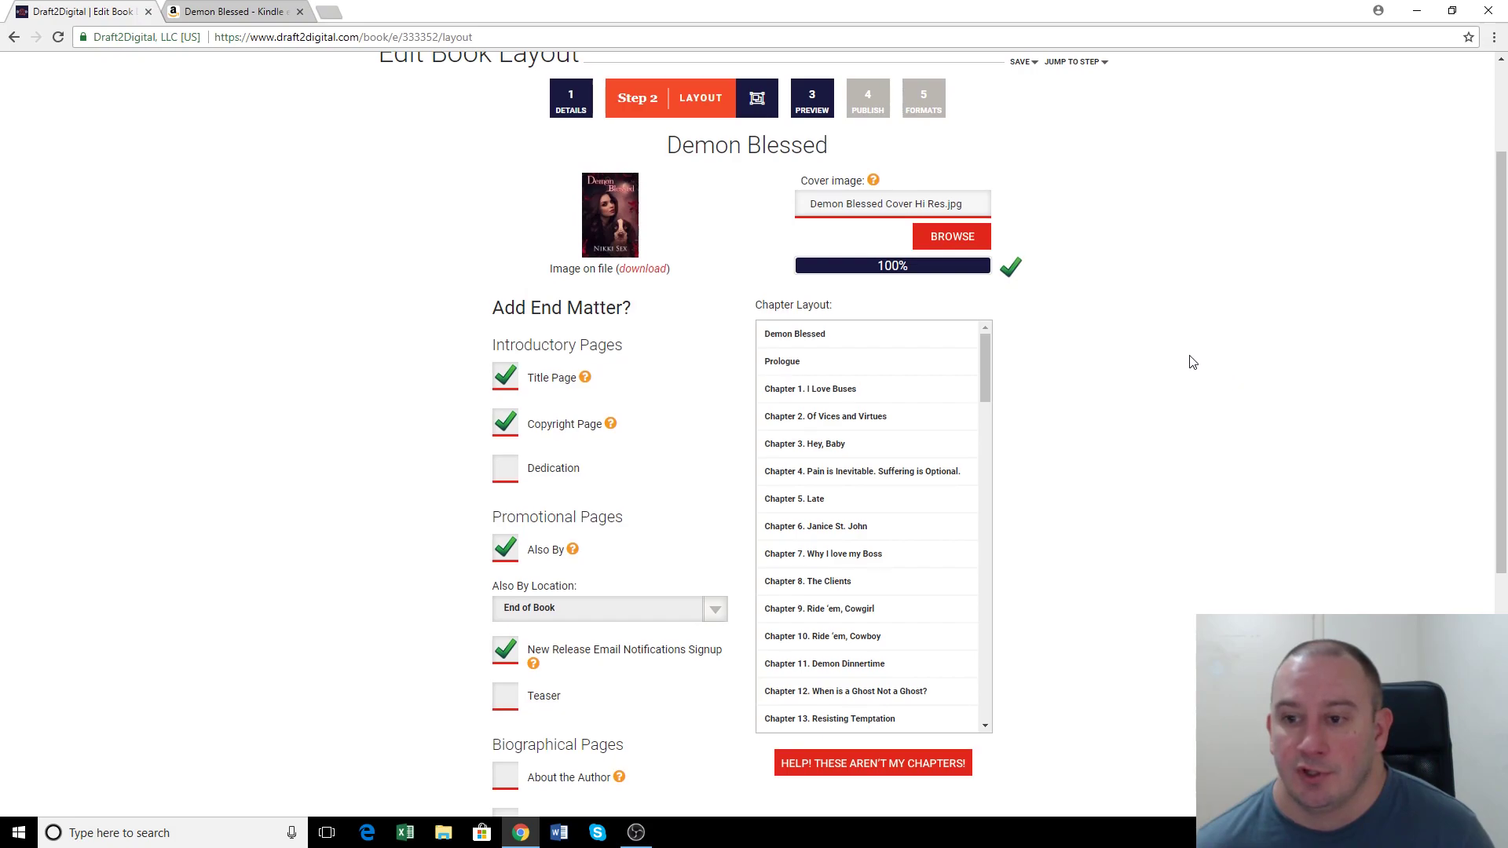
- Review the chosen end matter and save the book layout to continue to the preview
scroll(1192, 362, down, 2)
scroll(1158, 412, down, 2)
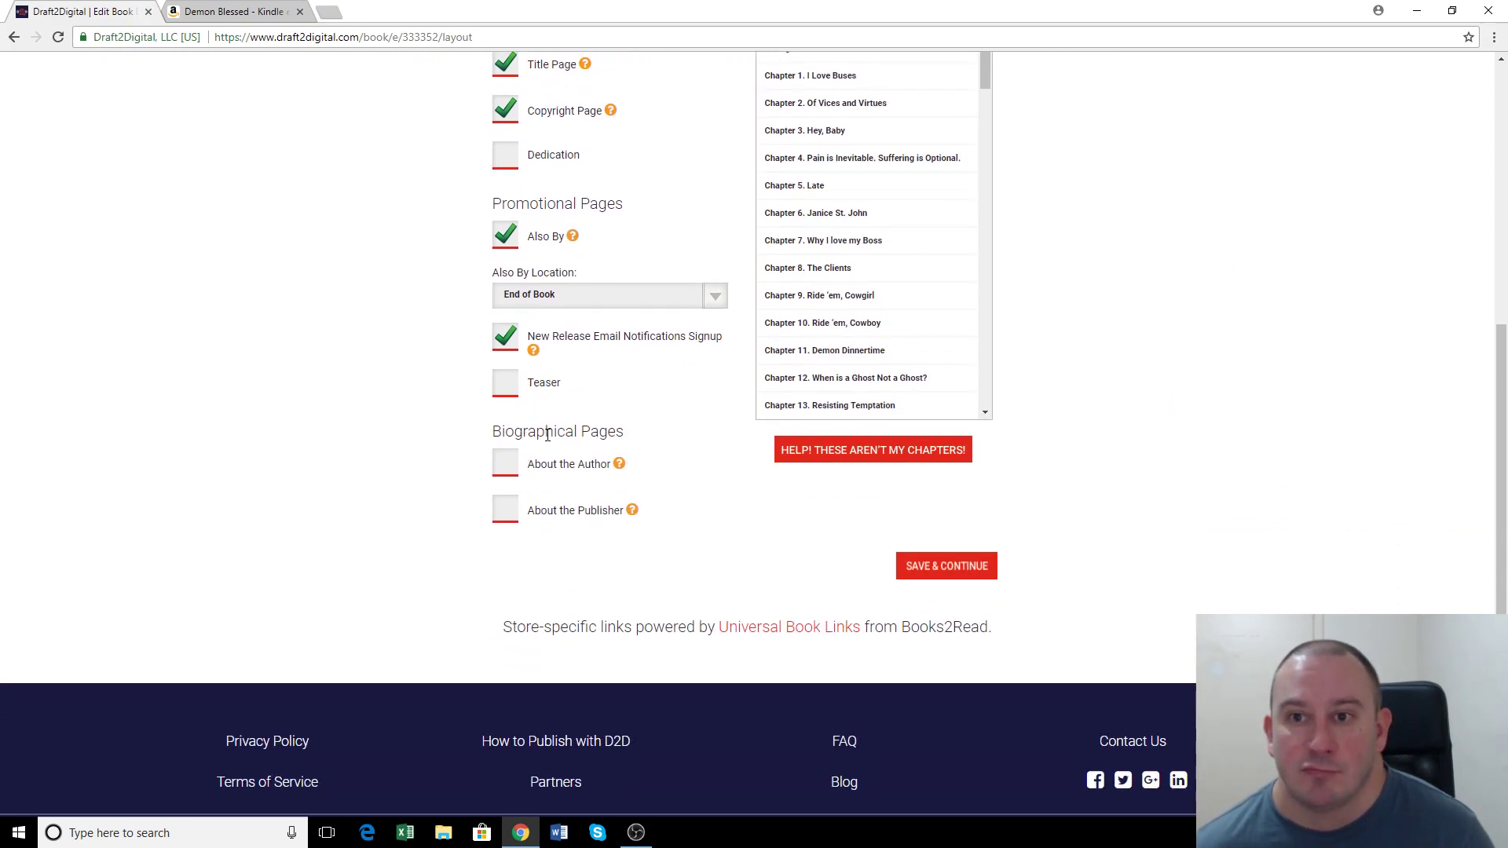
scroll(549, 432, up, 1)
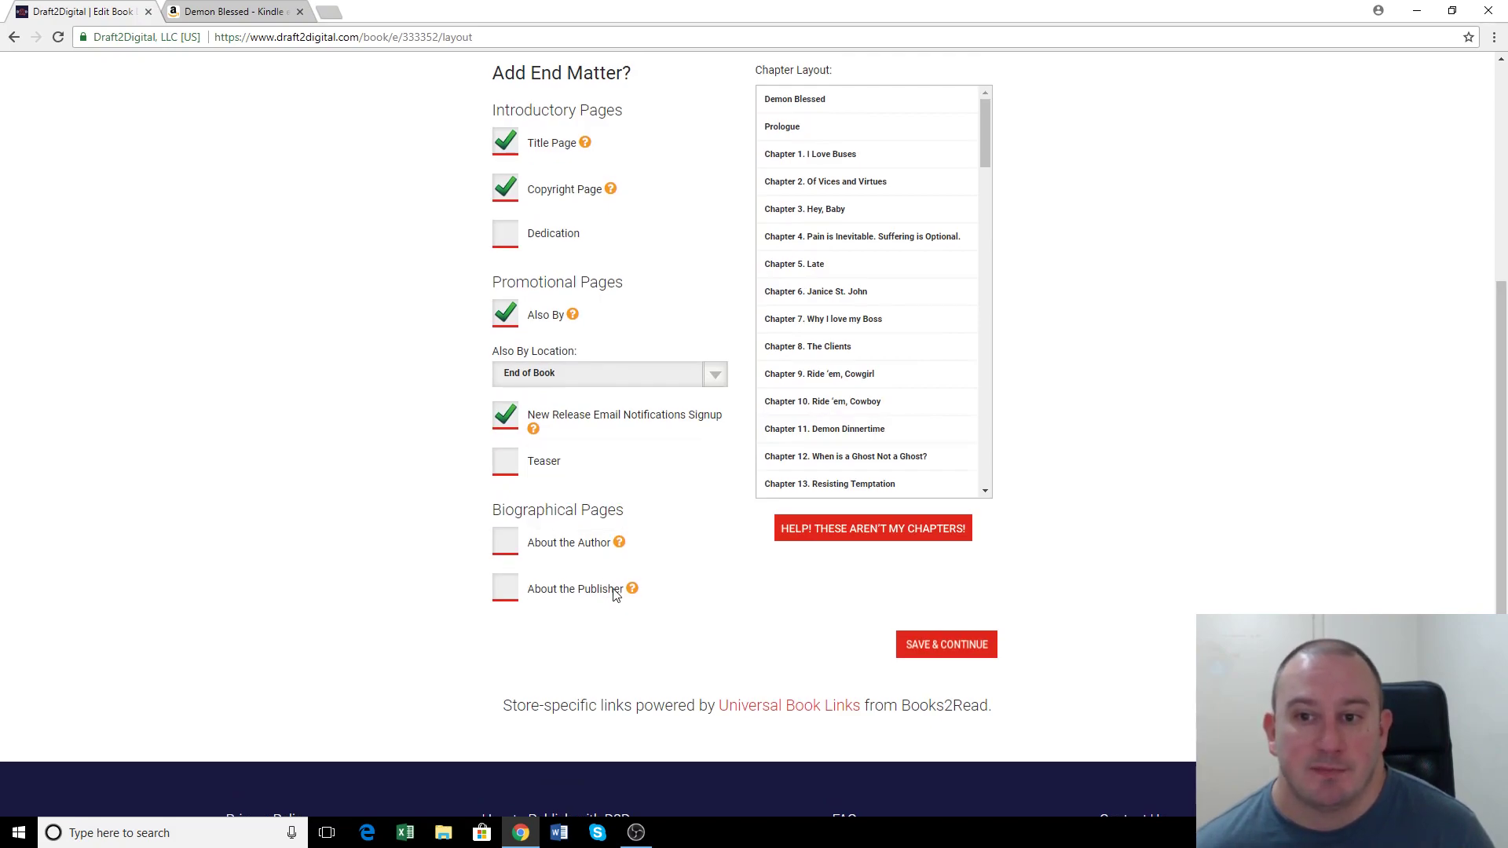
scroll(577, 481, up, 1)
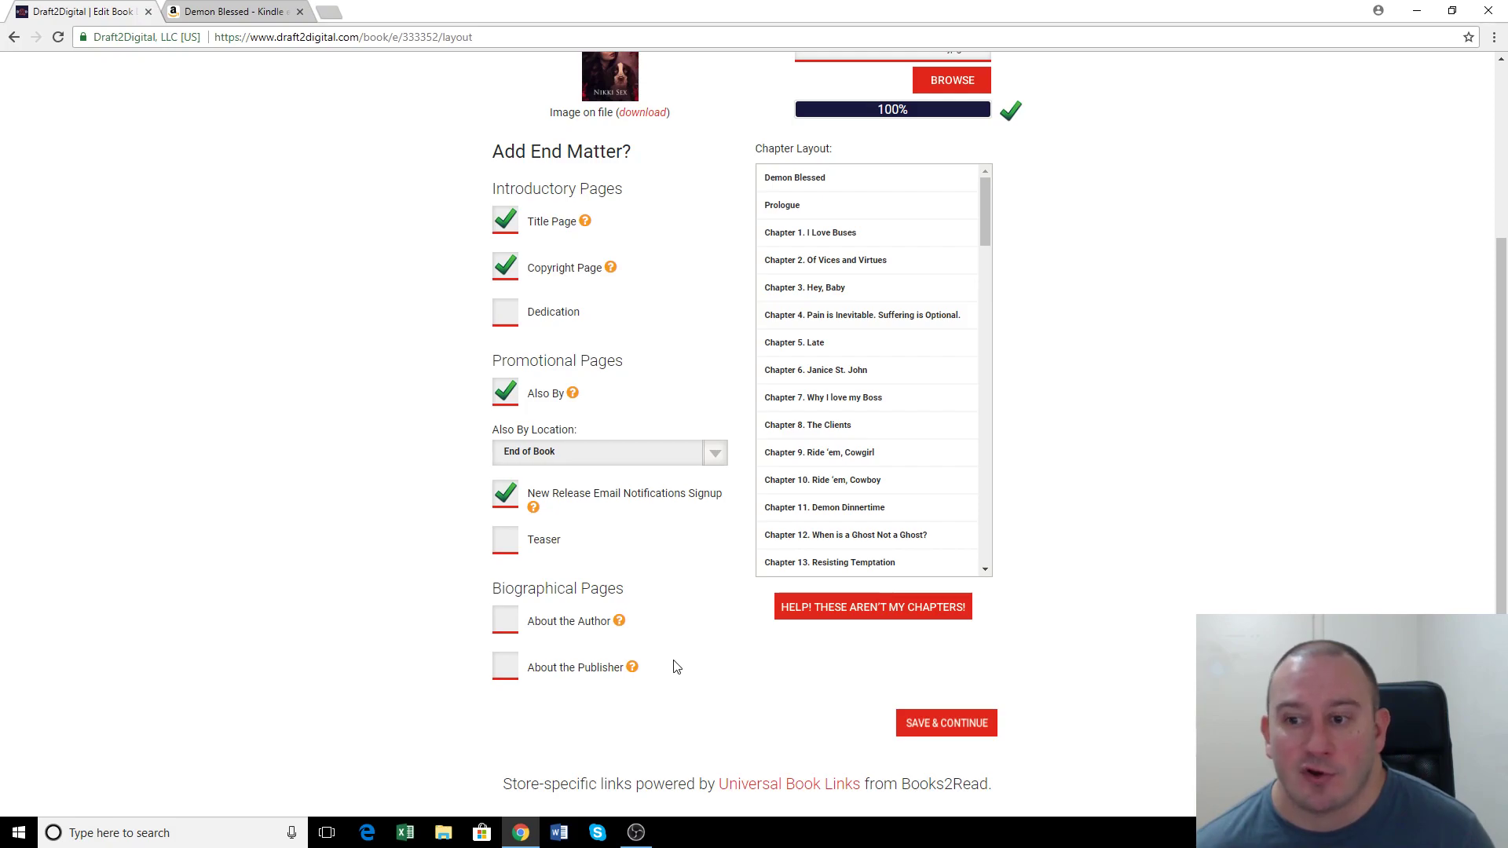
click(943, 725)
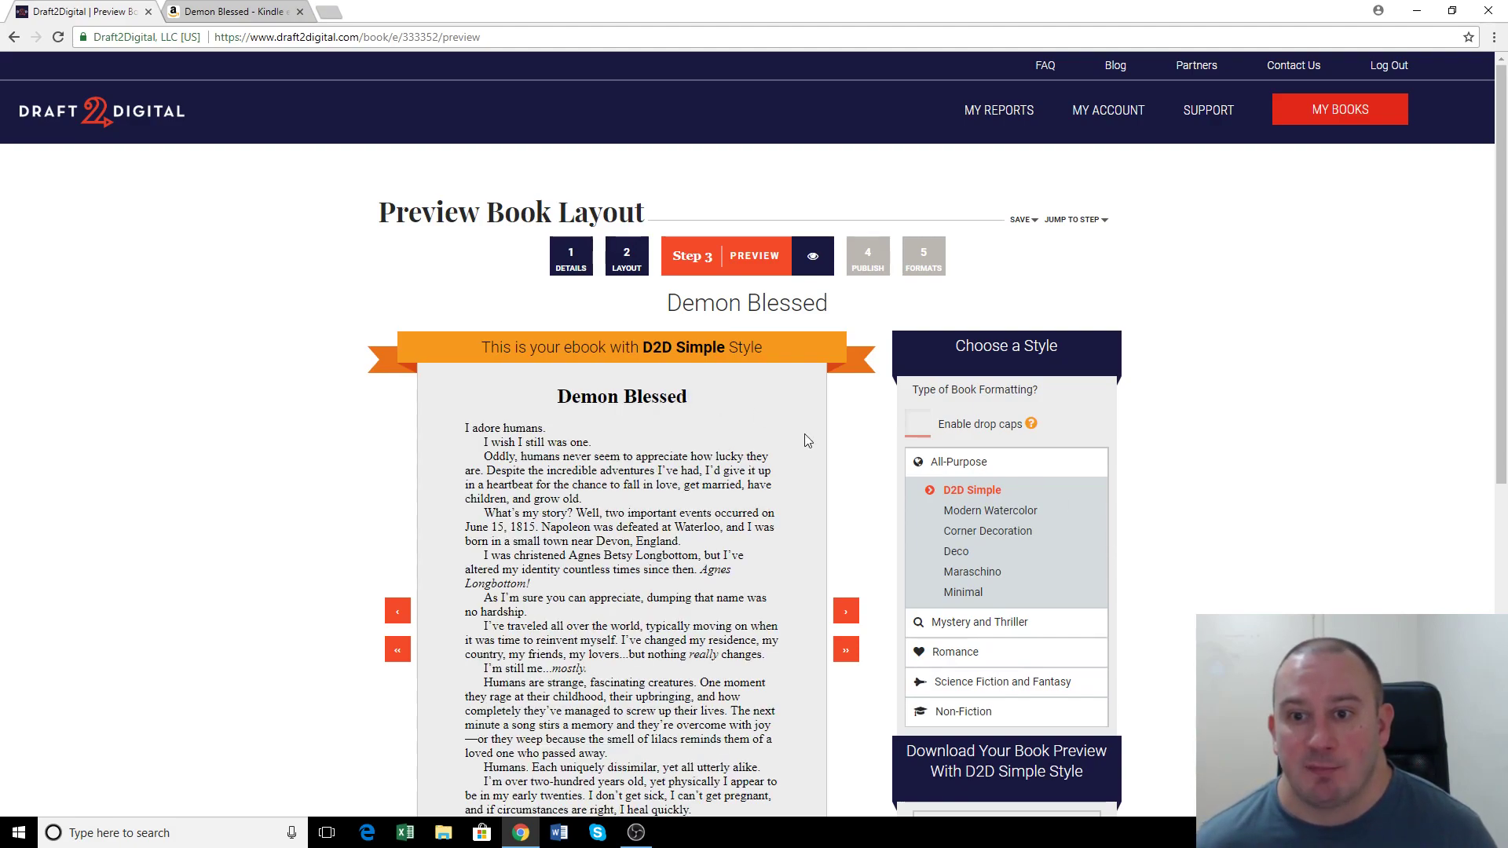
- Preview the book in the Modern Watercolor, Corner Decoration, Deco, Maraschino and Minimal styles, and switch back to D2D Simple
scroll(784, 428, down, 1)
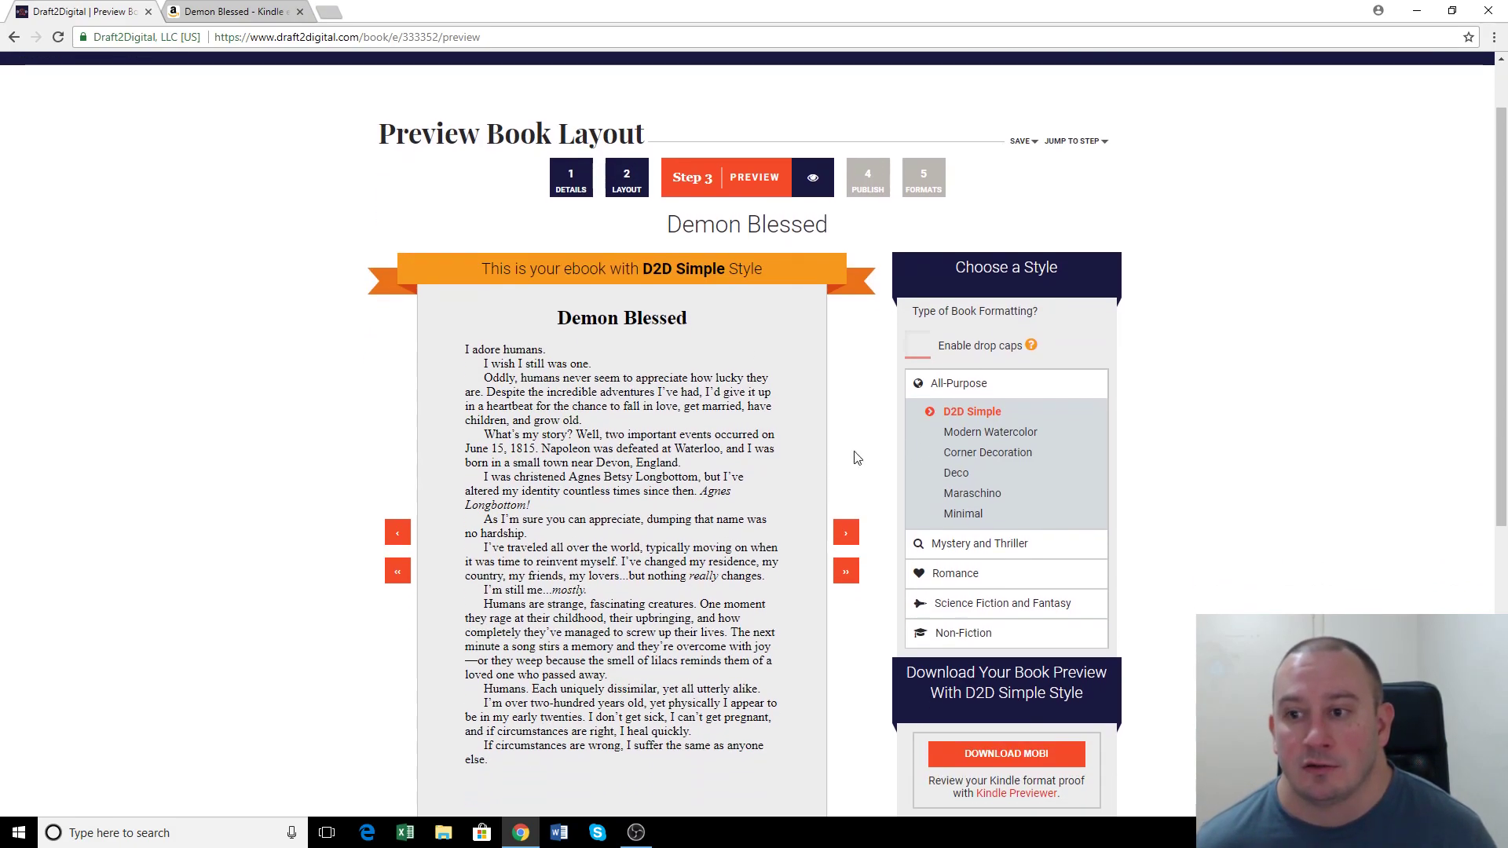
click(977, 434)
click(988, 453)
click(976, 474)
click(974, 493)
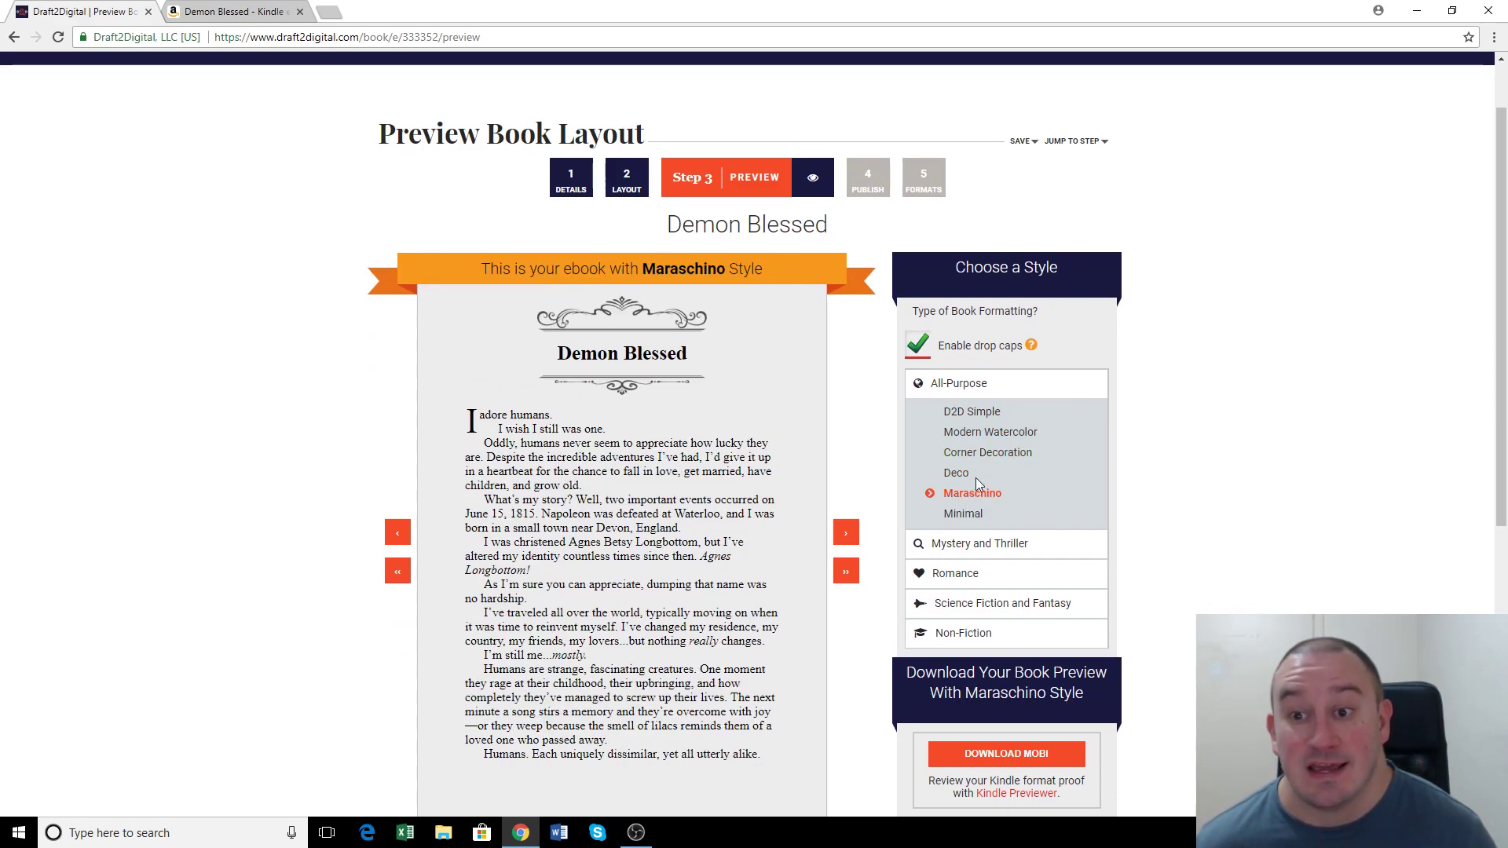
click(966, 514)
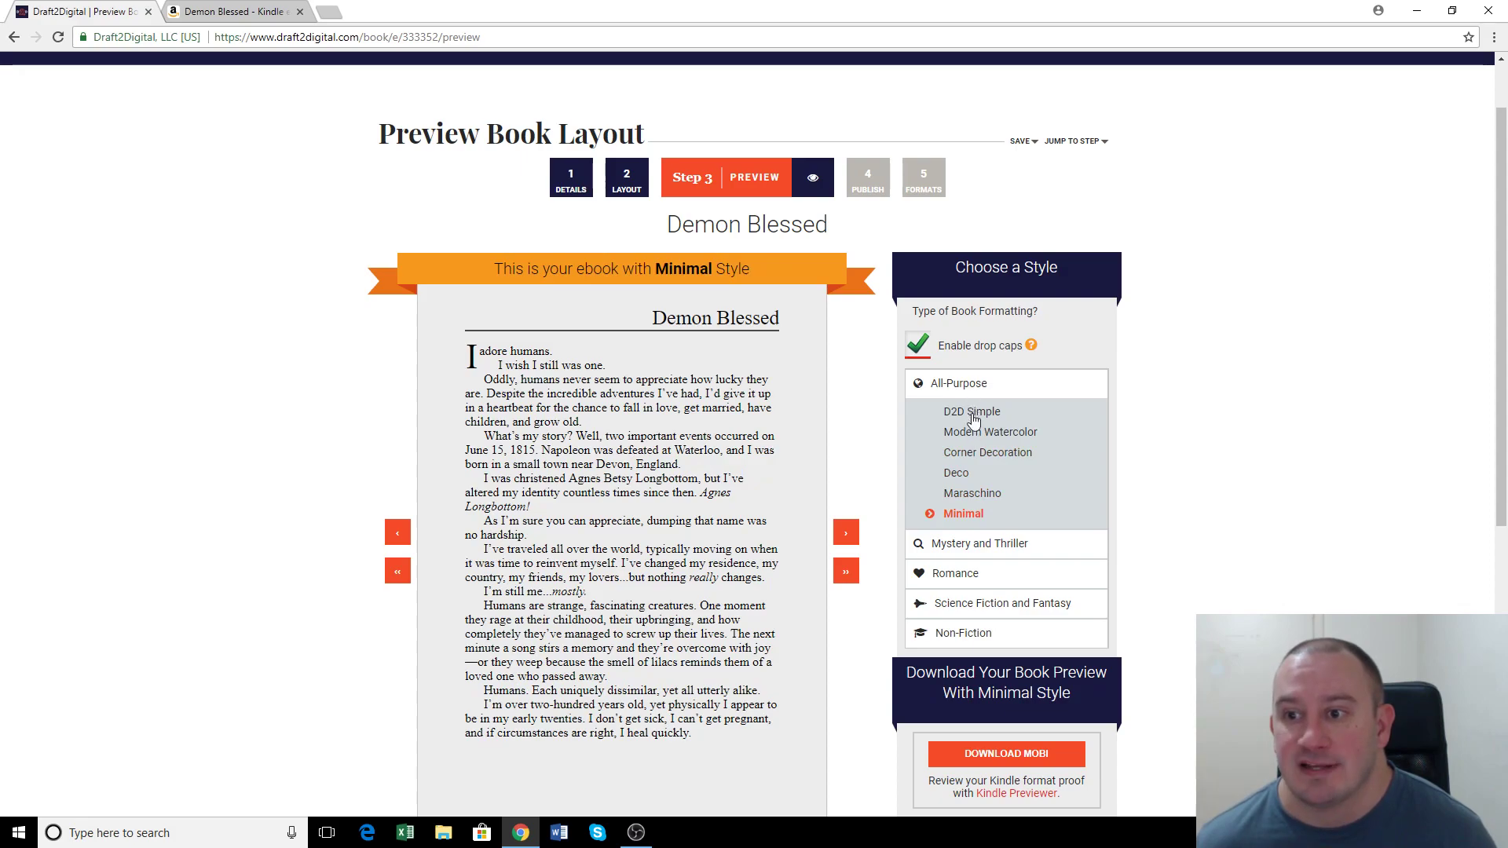
click(969, 408)
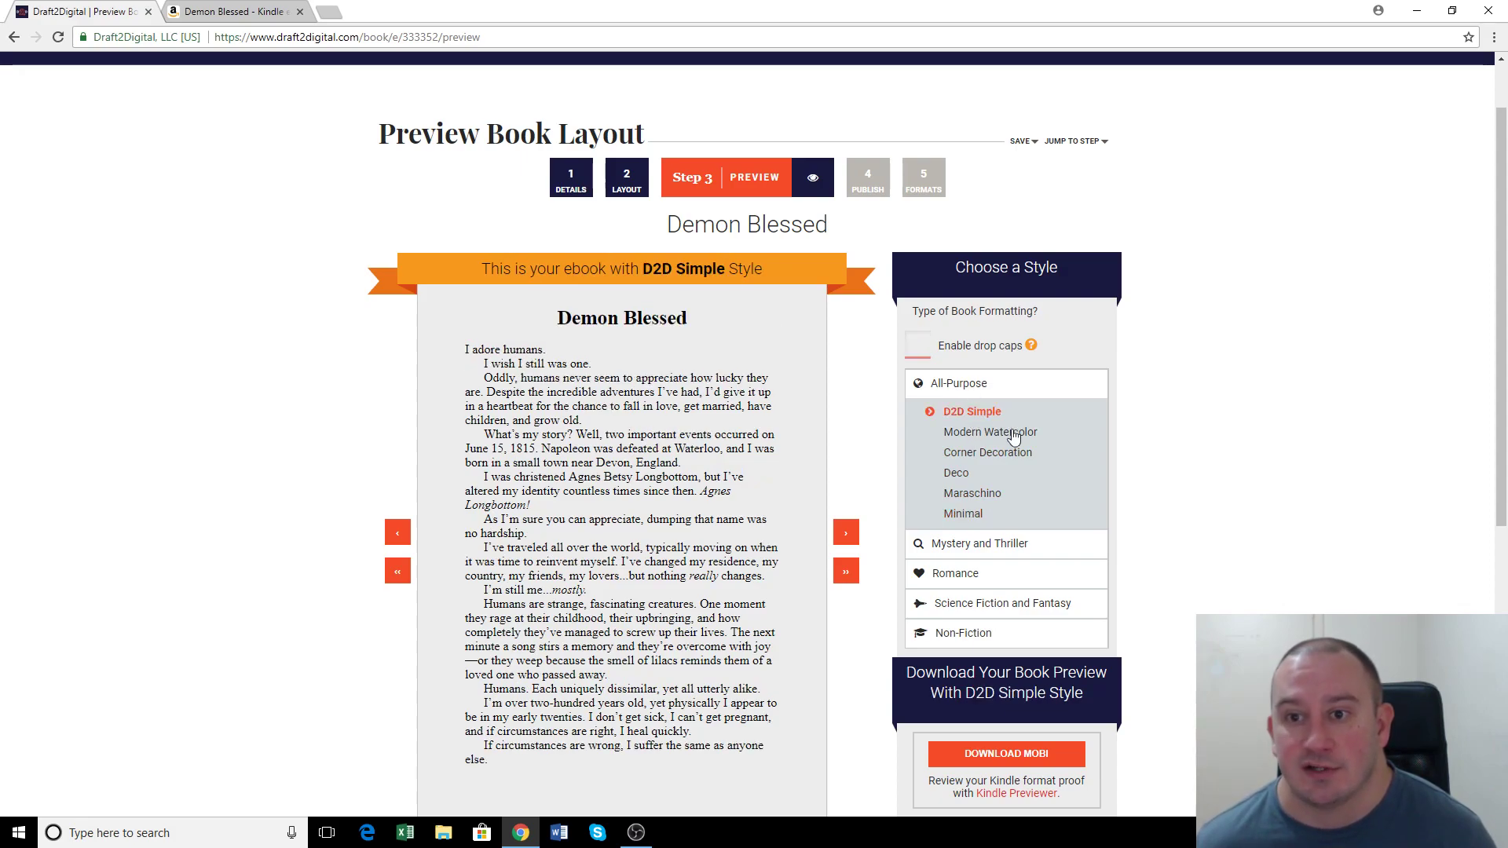
- Preview the book in the Romance styles Subtle Hearts, Sweet Bow and Midnight Oil, and switch back to D2D Simple
click(956, 574)
click(979, 493)
click(984, 516)
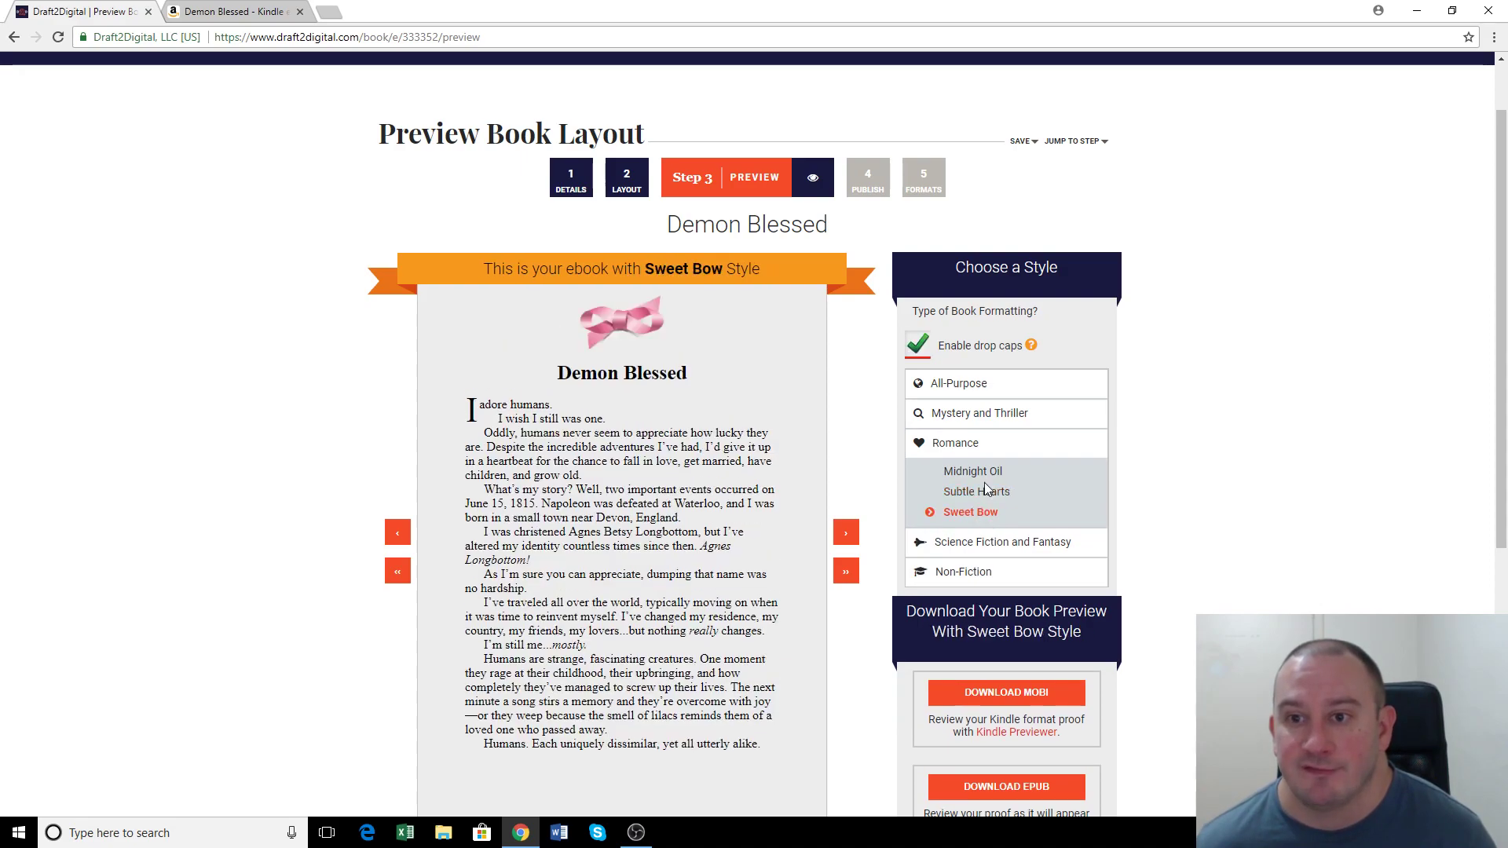
click(982, 473)
scroll(977, 457, up, 1)
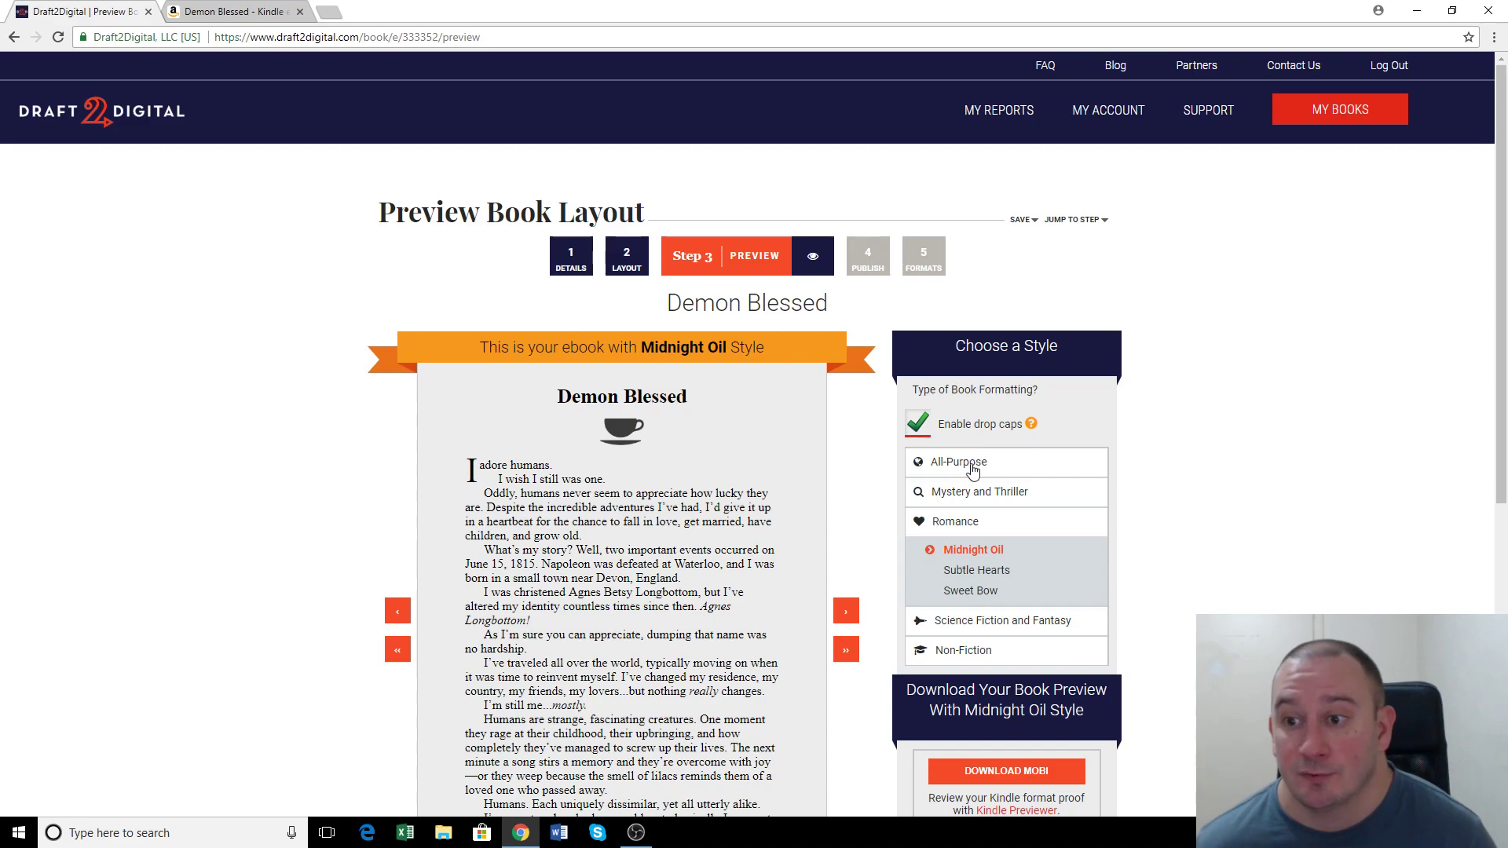
click(976, 464)
click(983, 492)
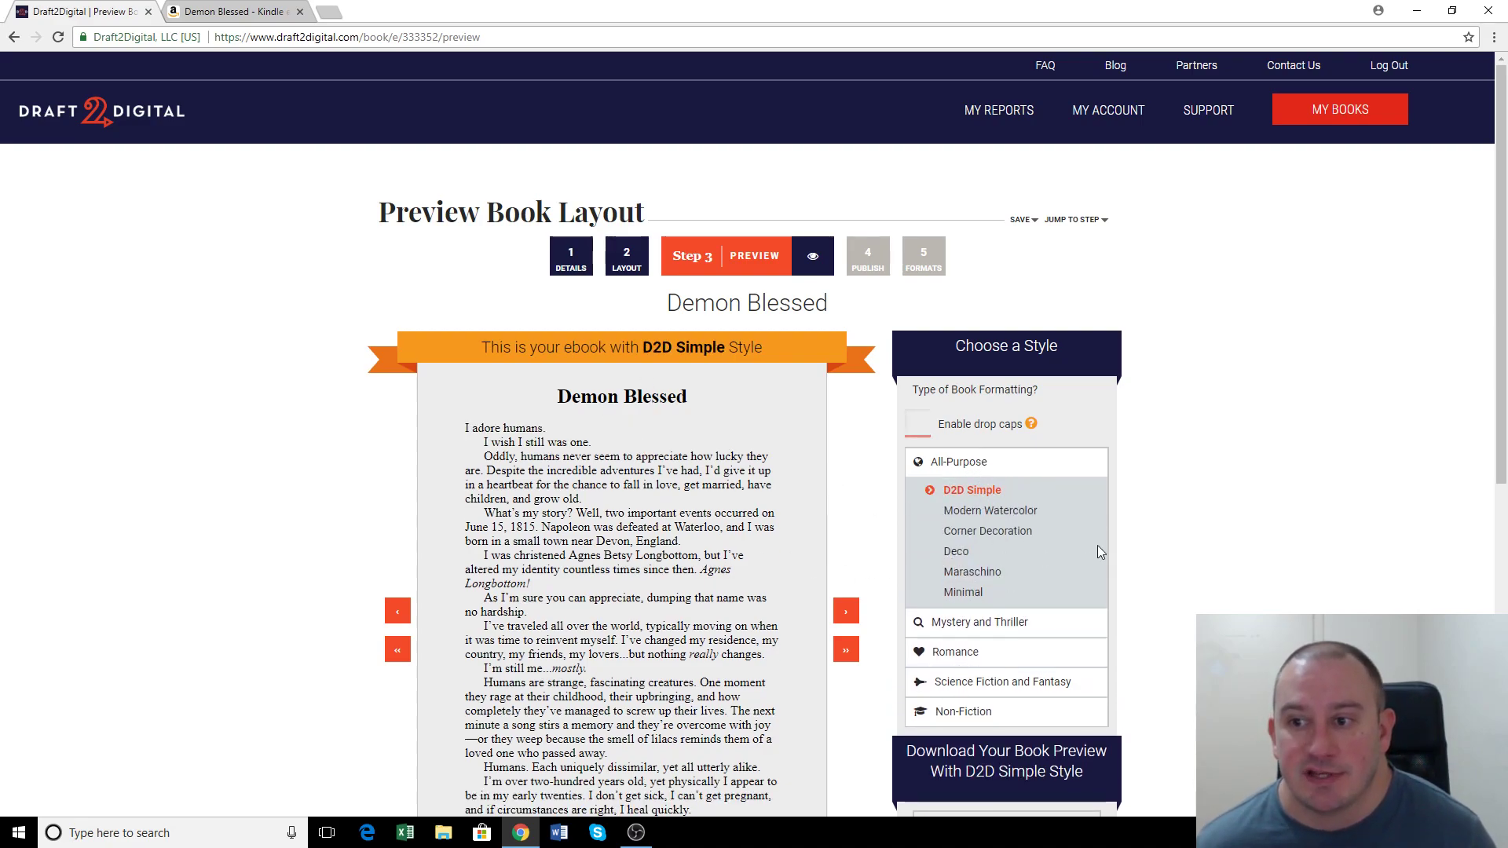
- Page forward through the D2D Simple preview to check the opening pages and the Prologue
scroll(1110, 534, down, 6)
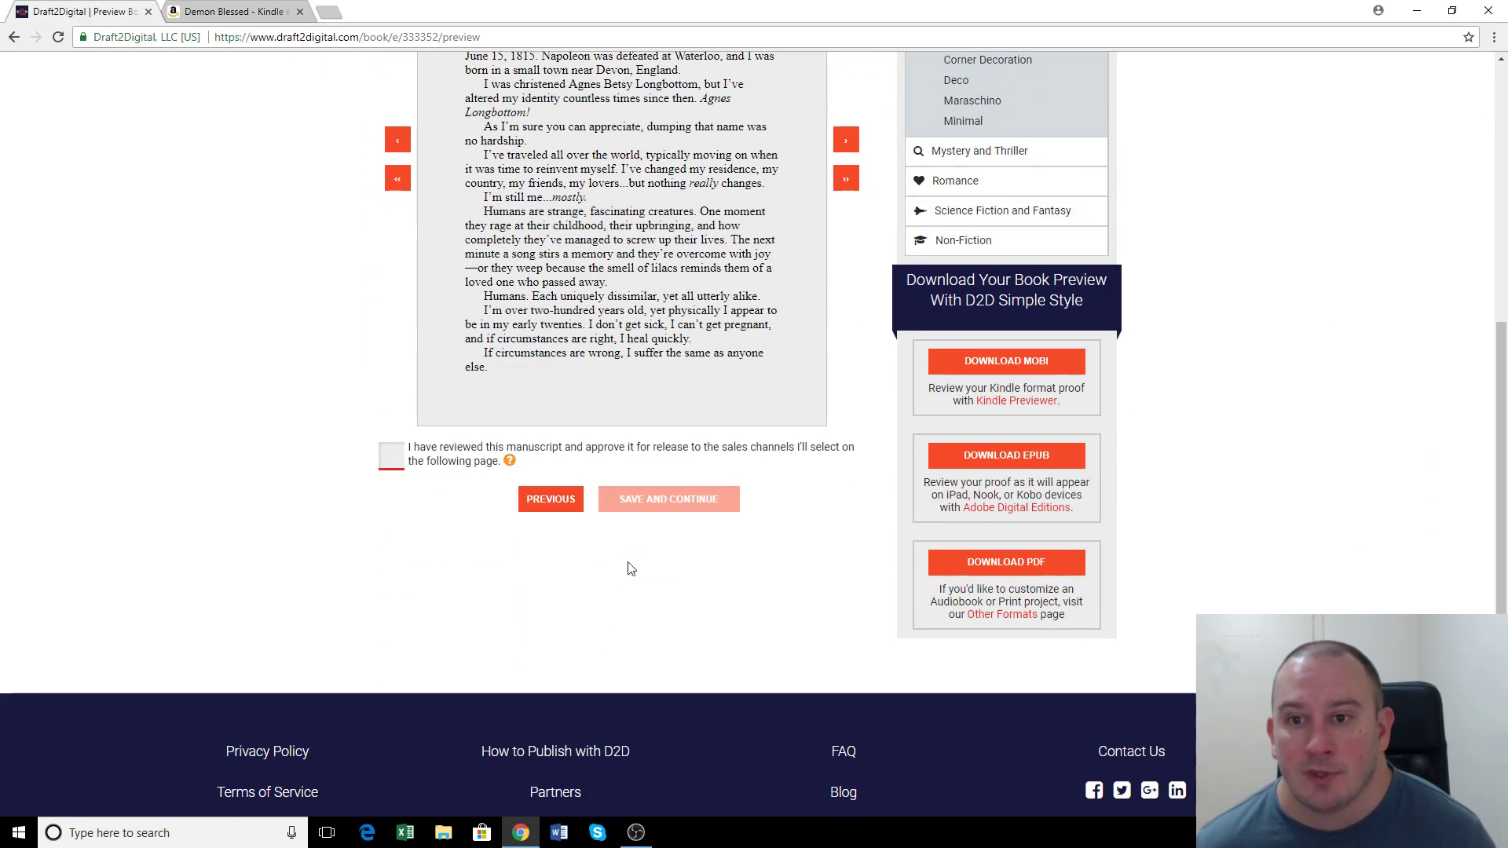
click(847, 153)
scroll(840, 236, up, 2)
click(848, 302)
click(847, 299)
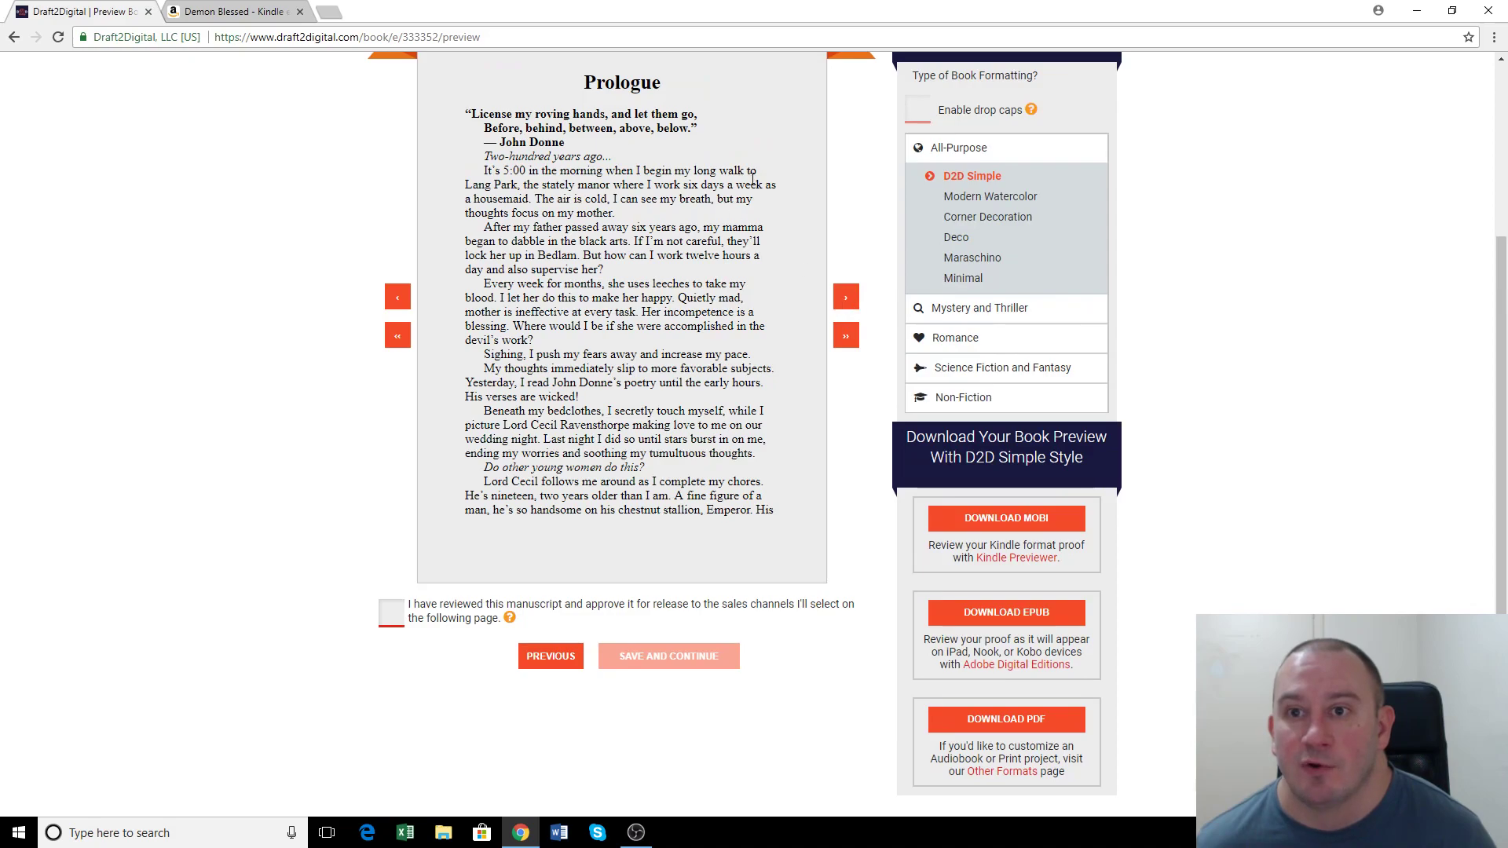
- Approve the reviewed manuscript for release, check a few more preview pages, and save to continue to publishing
click(392, 617)
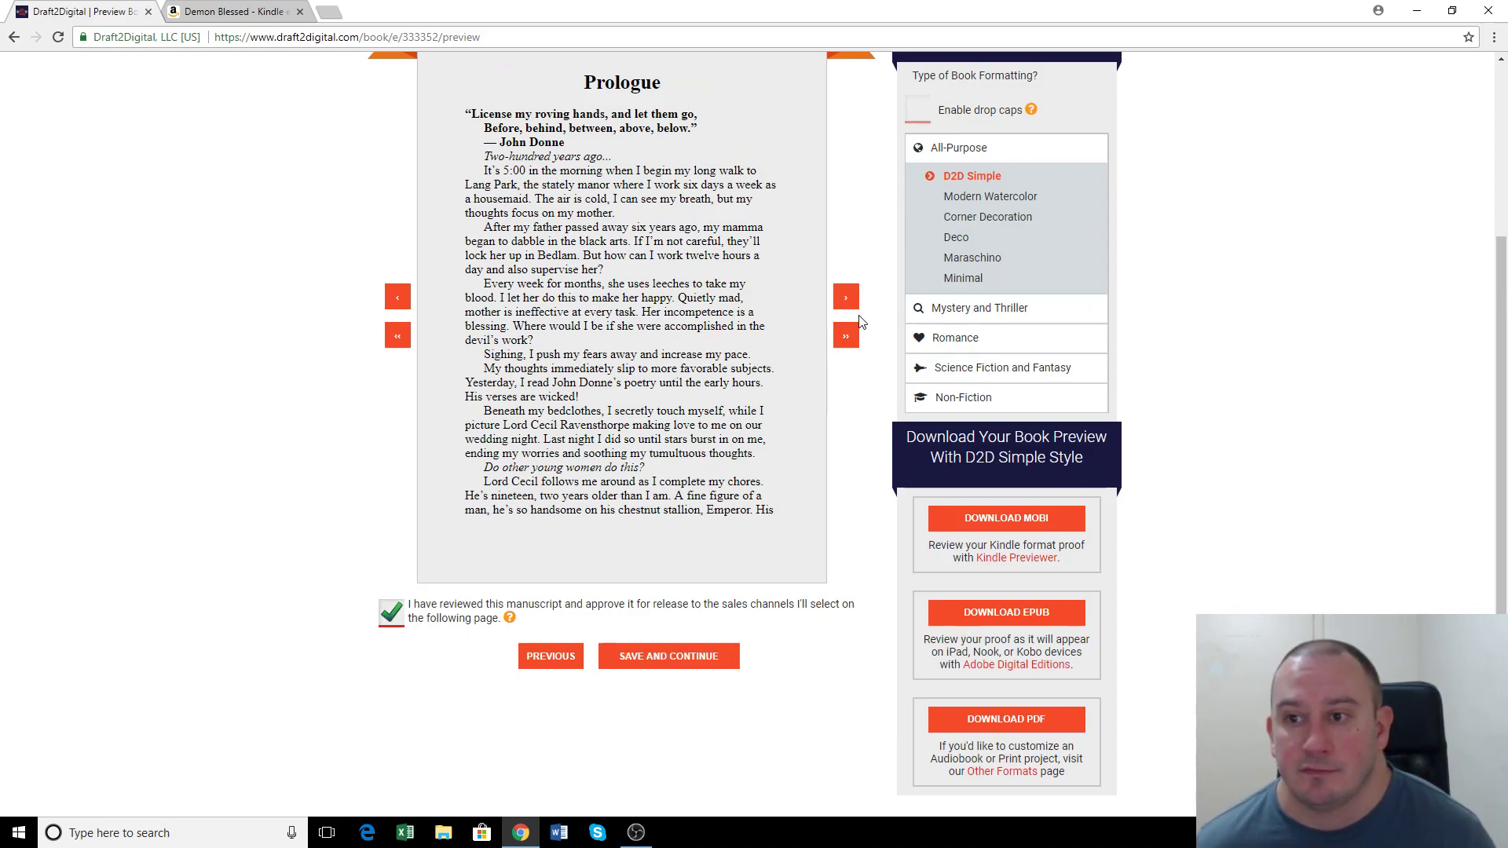
click(848, 302)
click(854, 305)
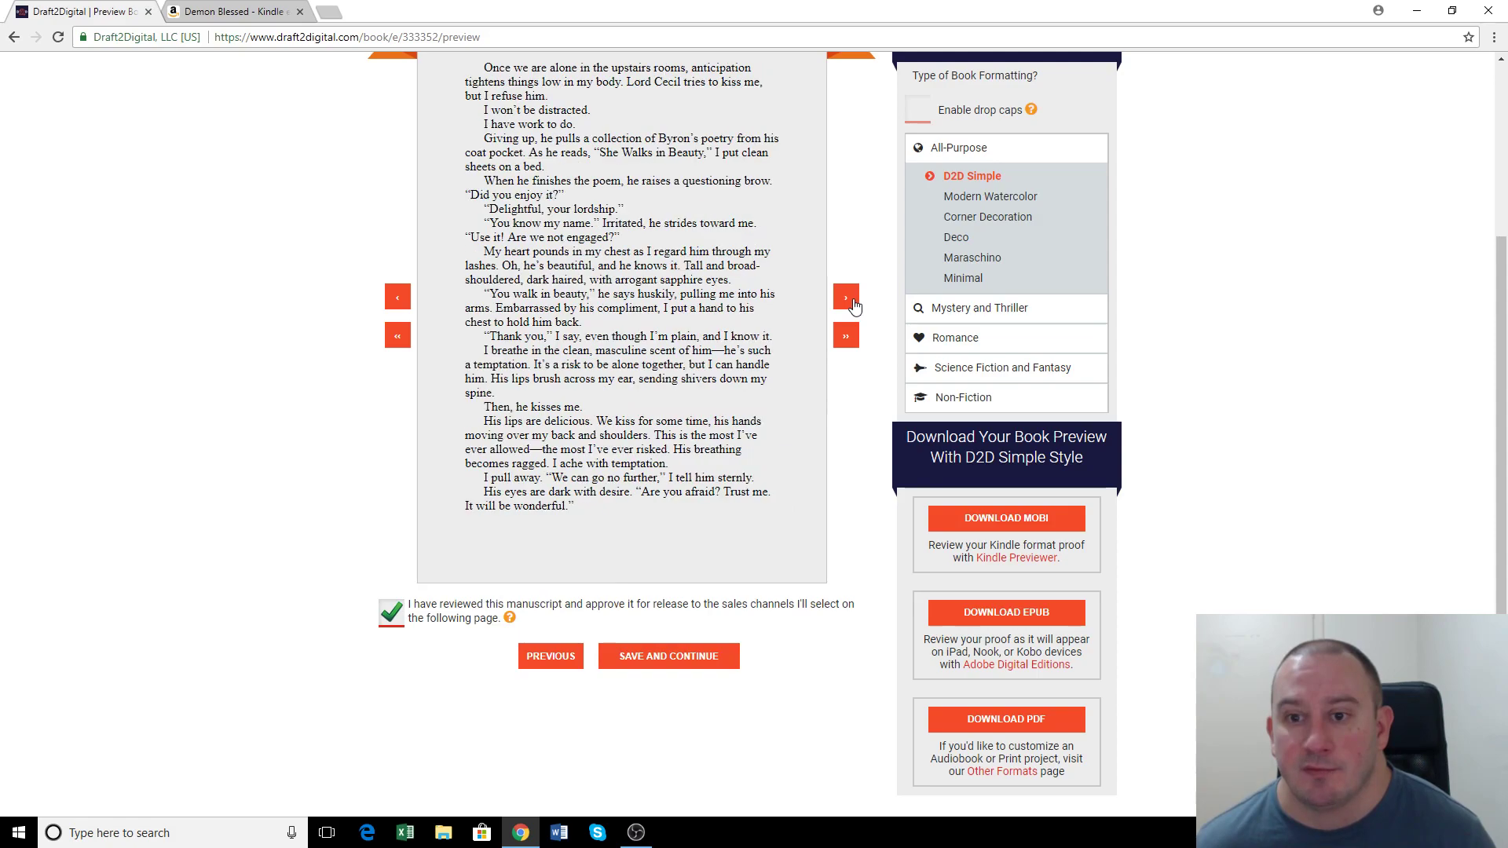
click(684, 667)
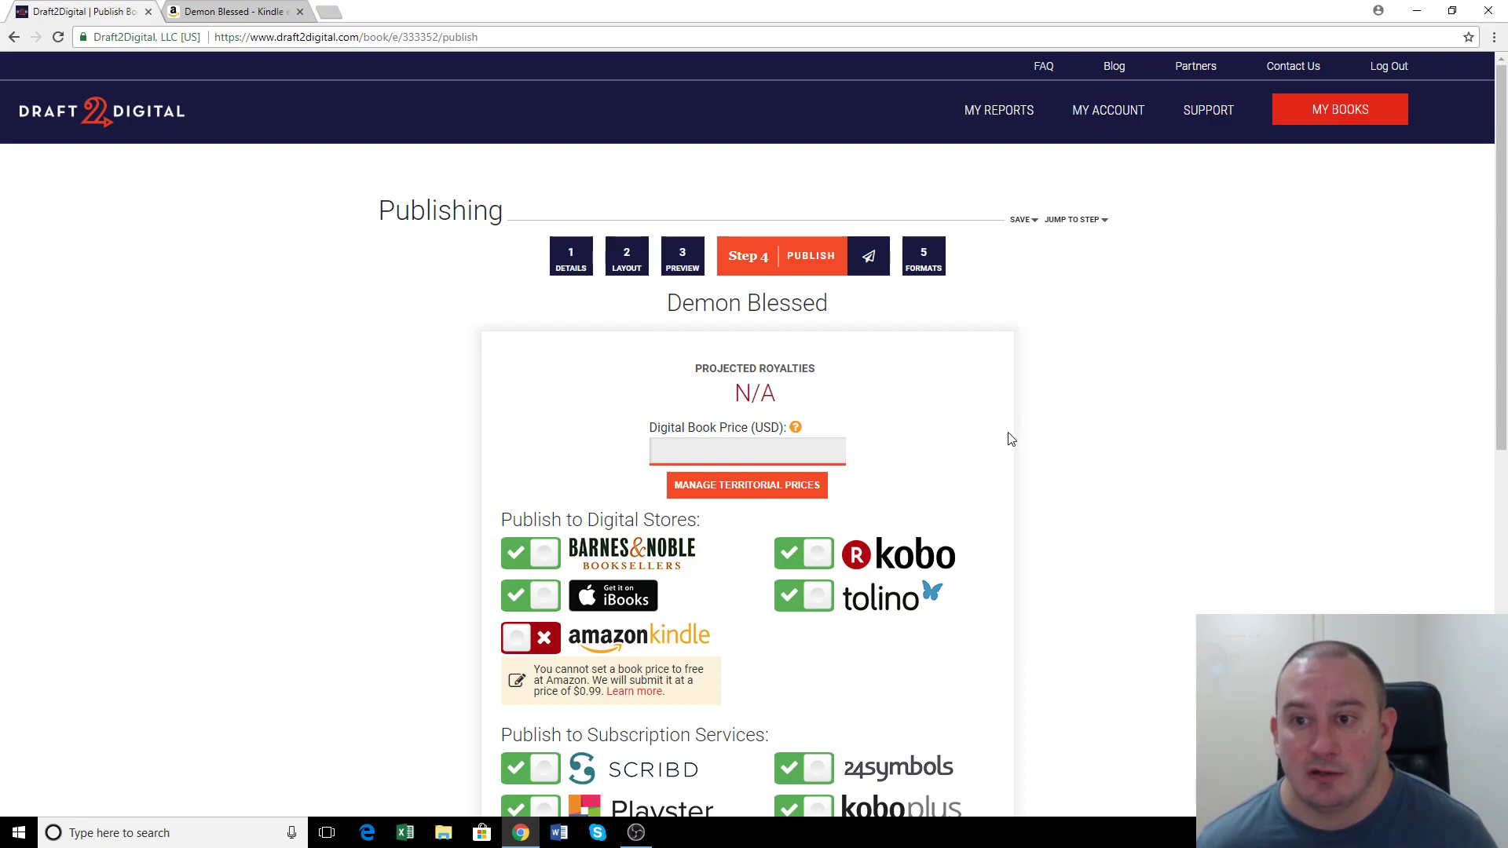
- Set the digital book price to 2.99 USD
text(2.99)
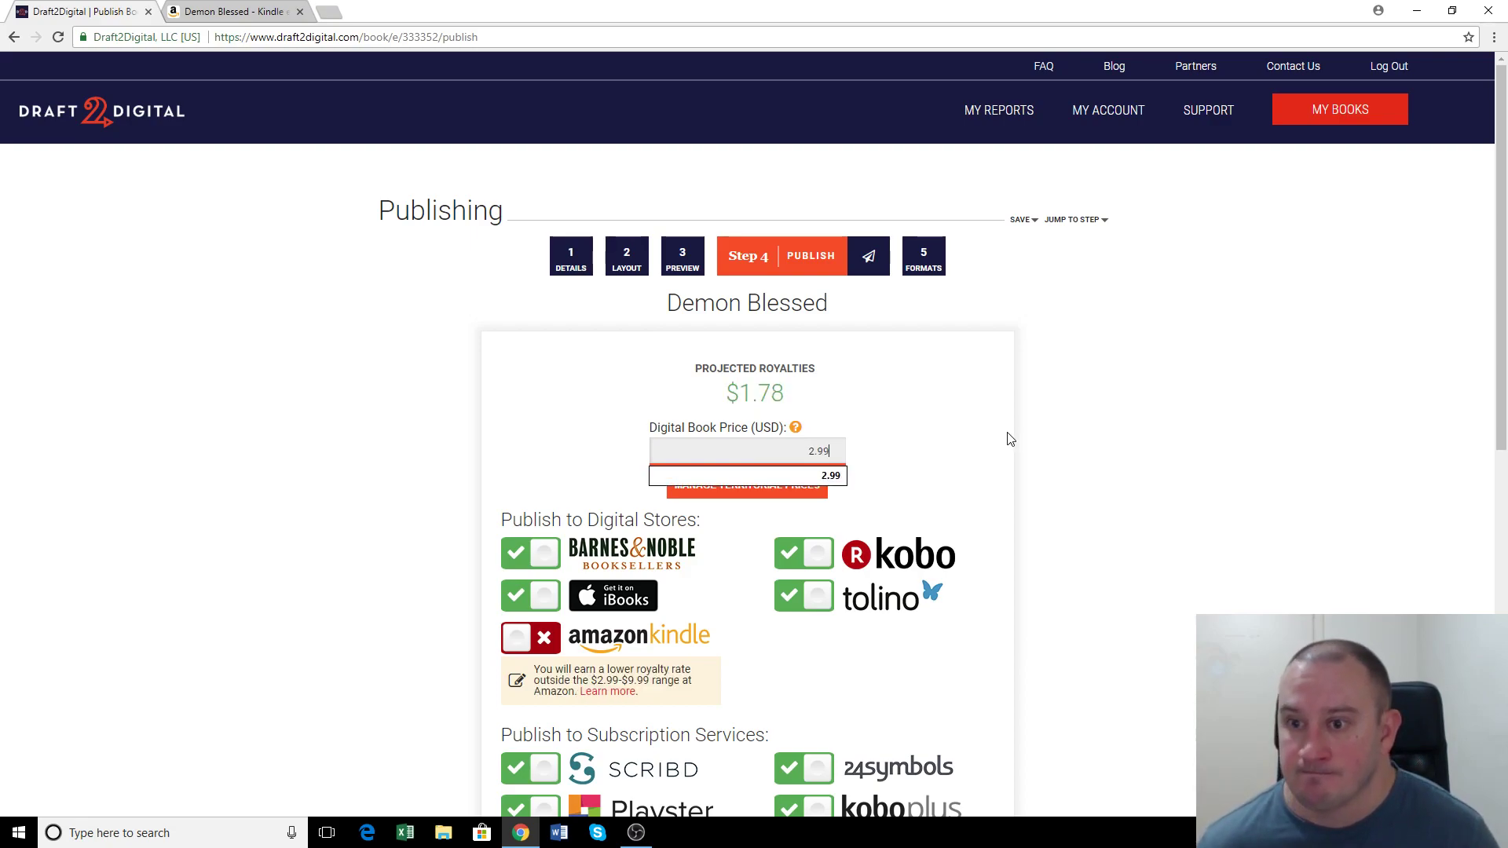
click(834, 476)
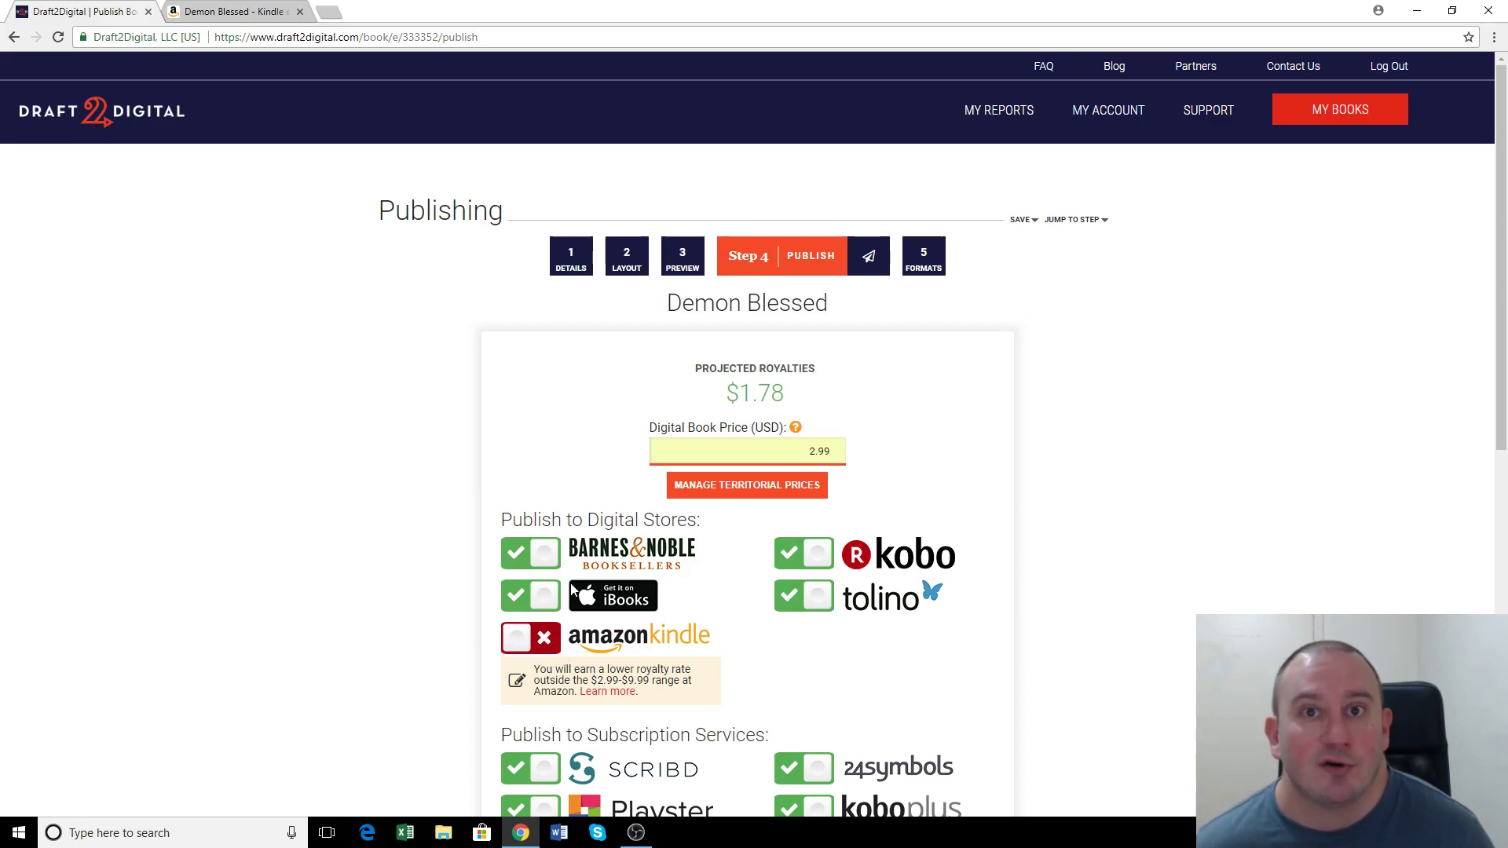
- Review the selected digital stores, subscription services and library service, comparing the library book price with the retail price
scroll(427, 572, down, 2)
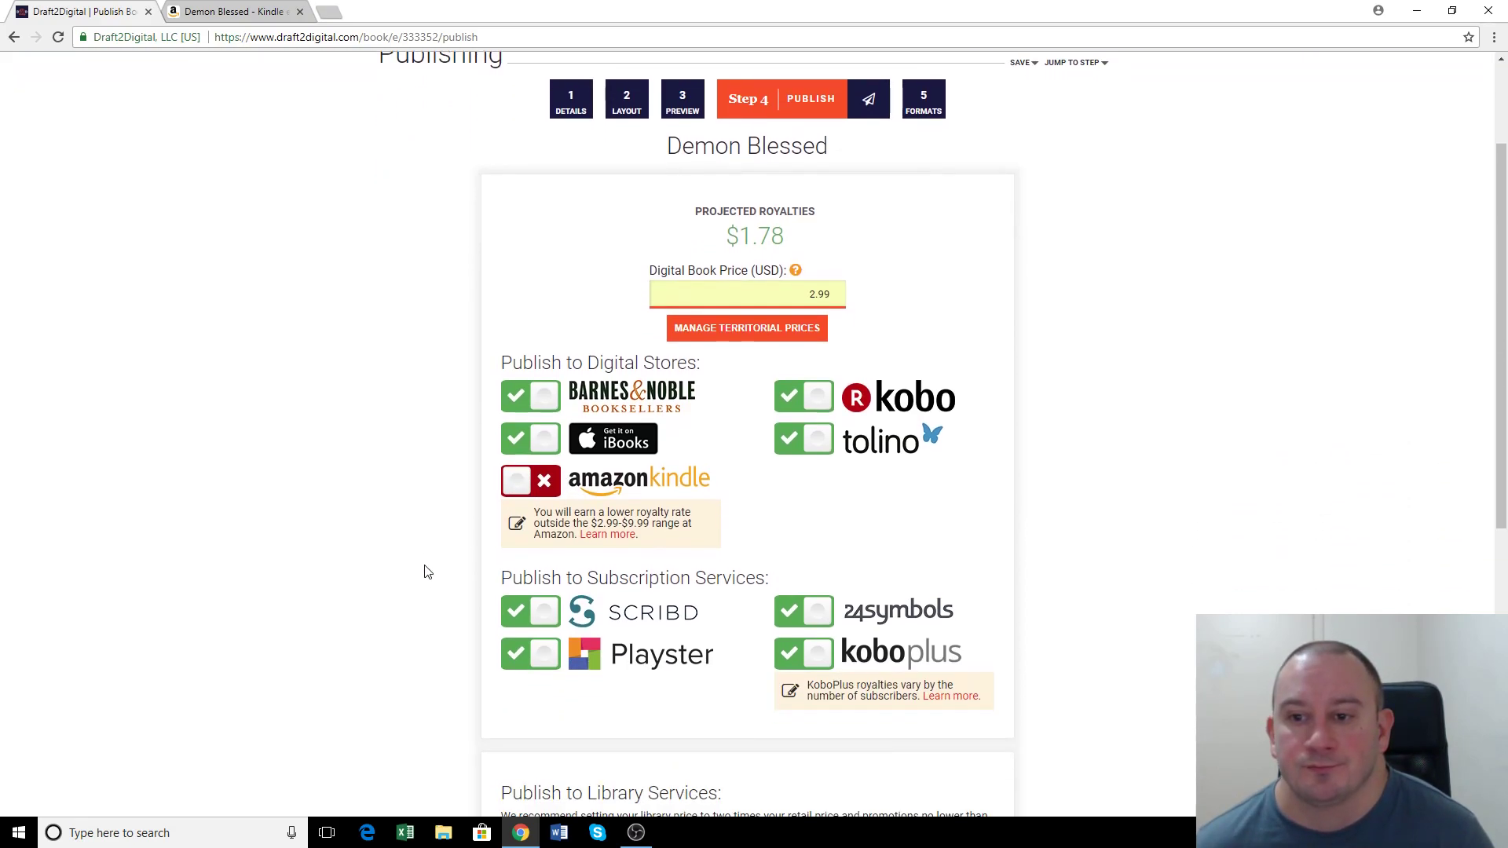
scroll(397, 526, down, 2)
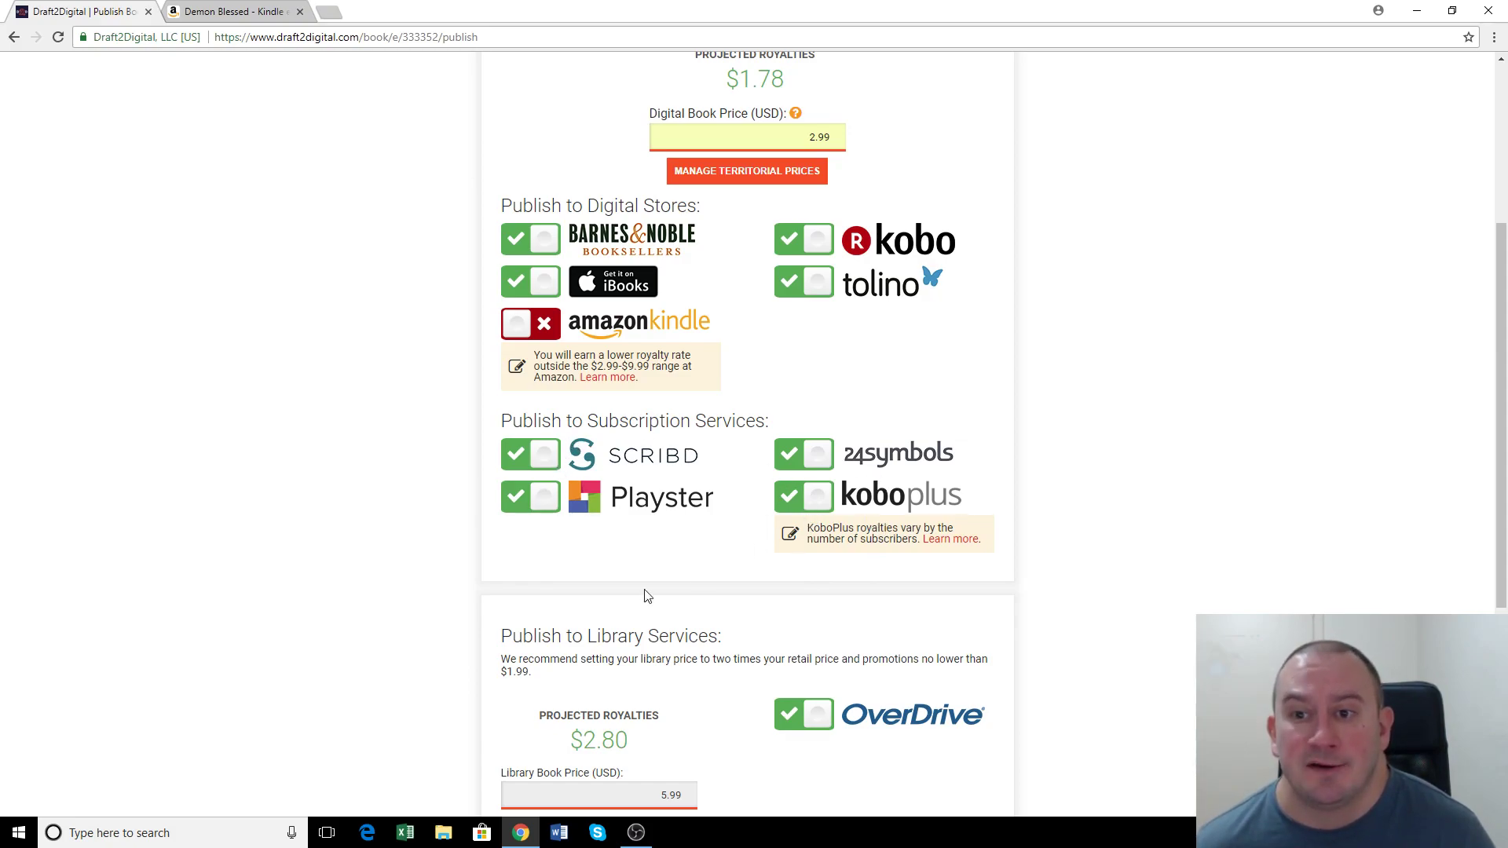
scroll(387, 525, down, 1)
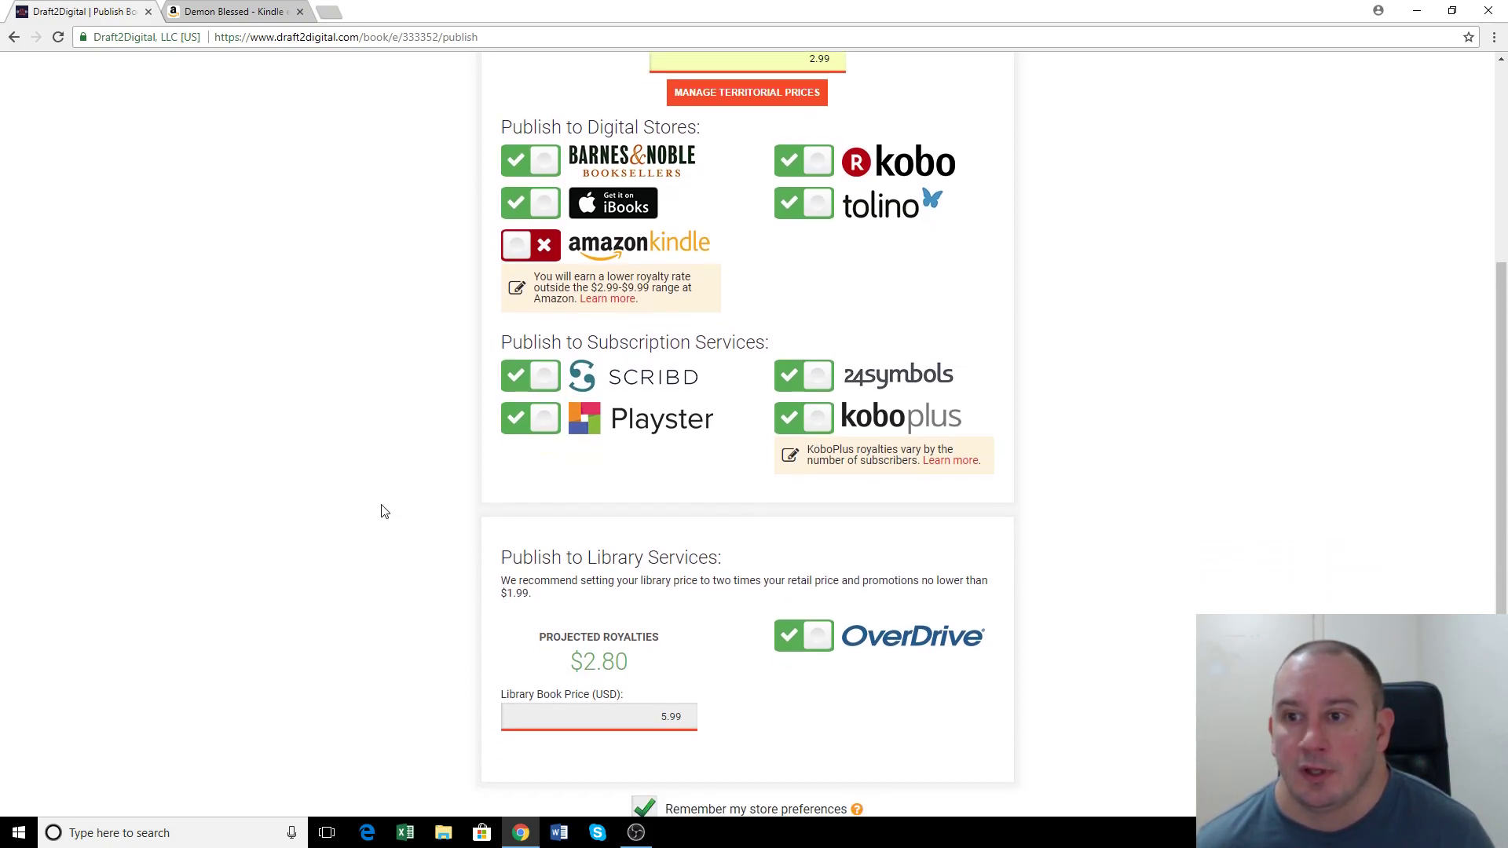
scroll(384, 511, down, 2)
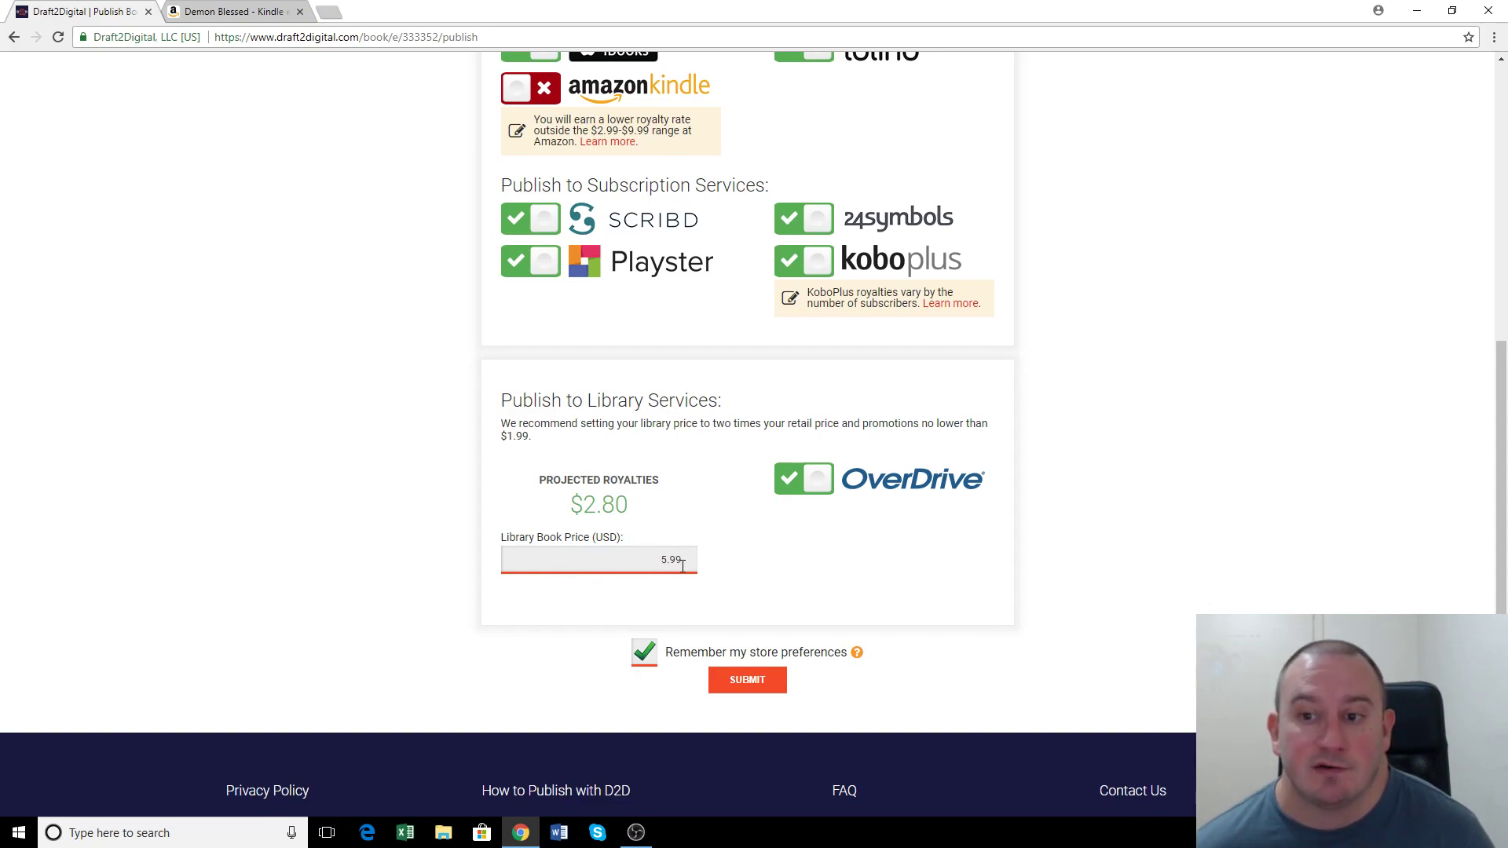
scroll(679, 576, up, 4)
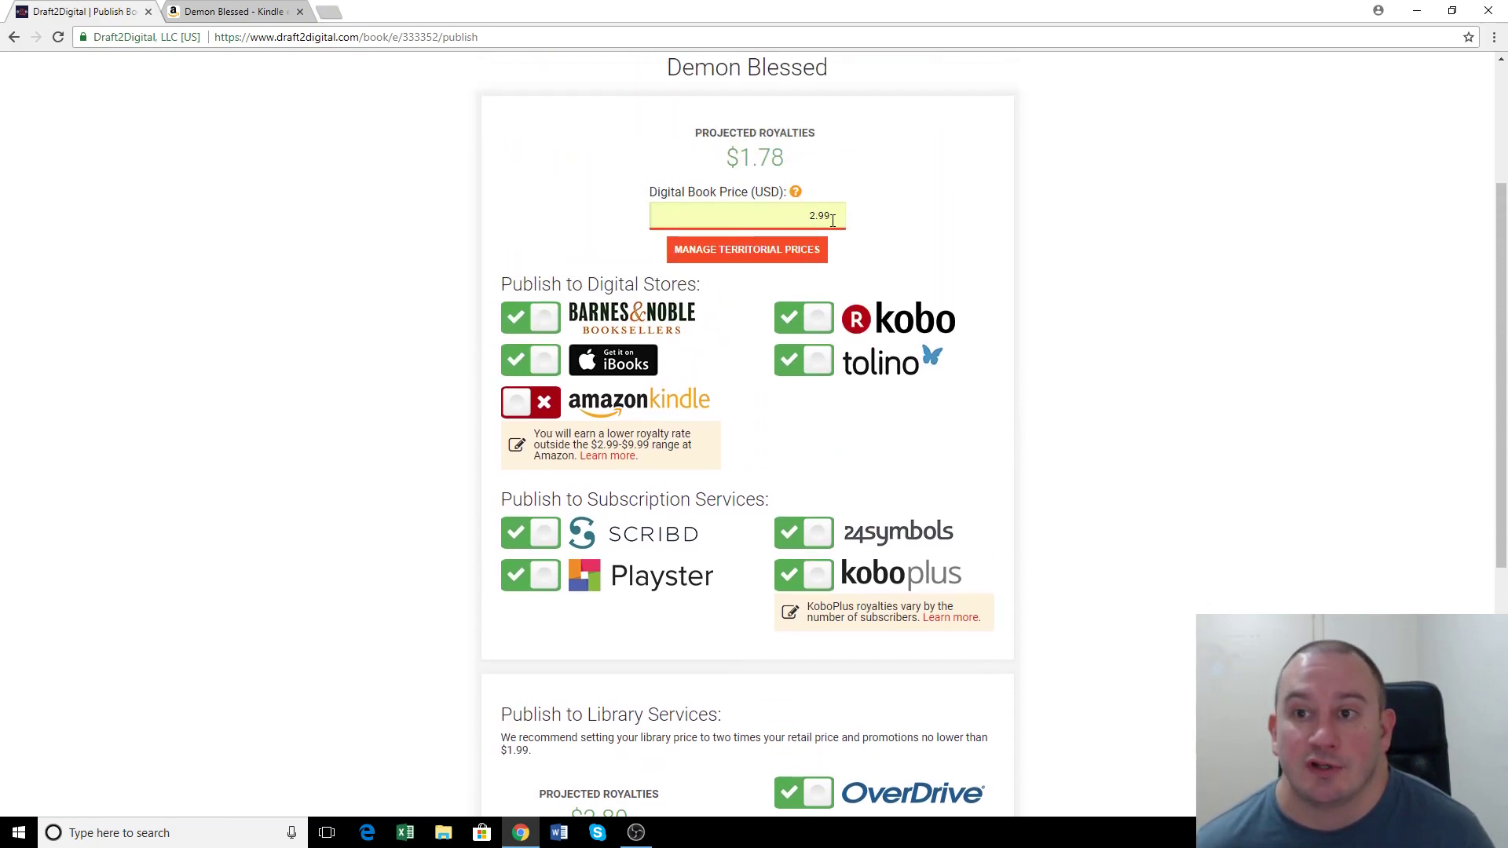
scroll(717, 571, down, 3)
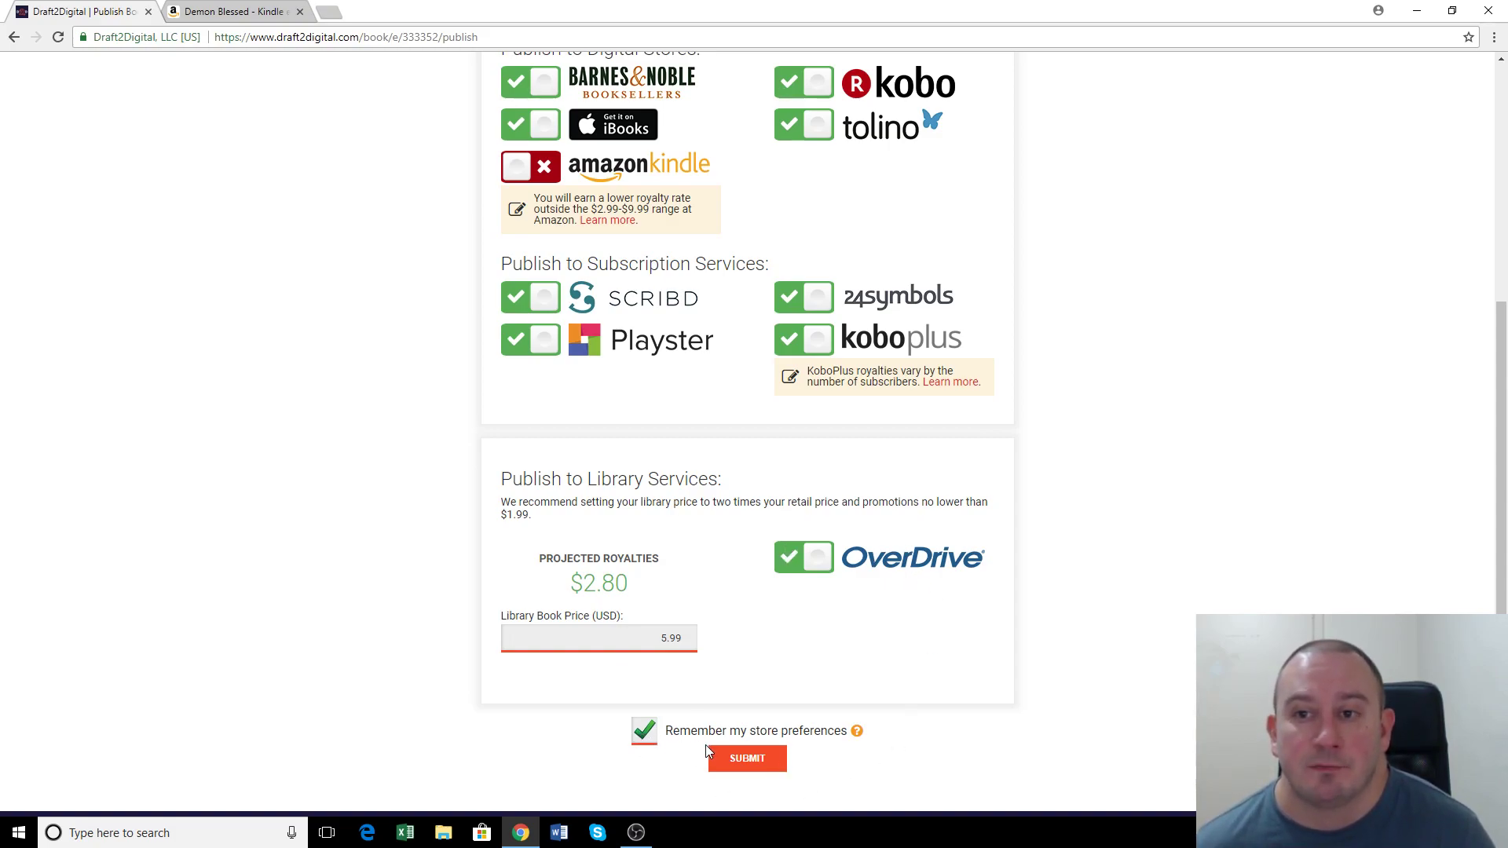
scroll(993, 261, up, 2)
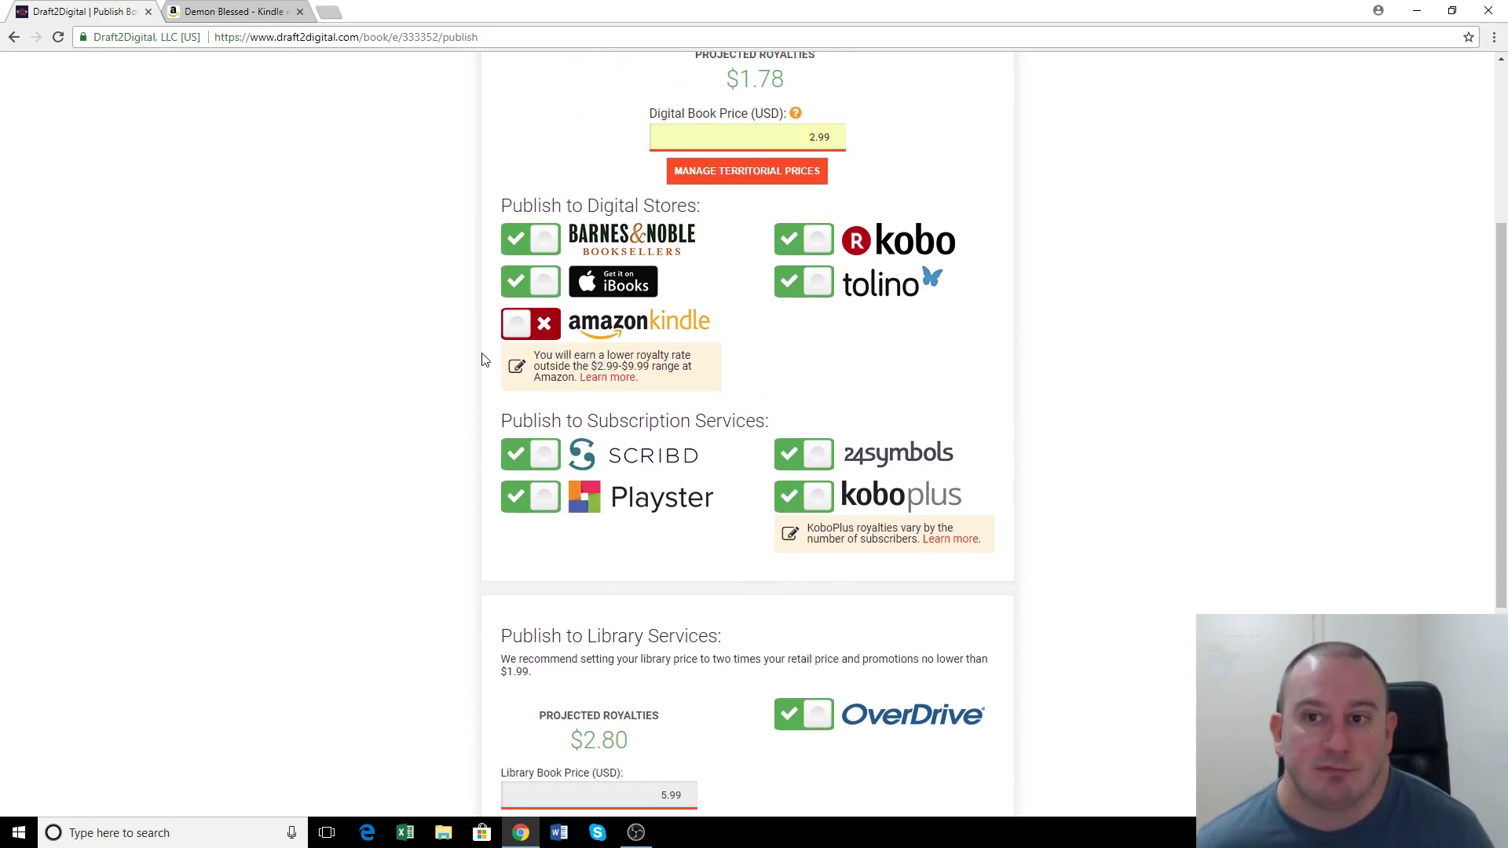
- Submit the book, declare that the rights were secured from the copyright holder(s), accept the rights and terms confirmation, and publish it
scroll(451, 394, down, 4)
click(750, 605)
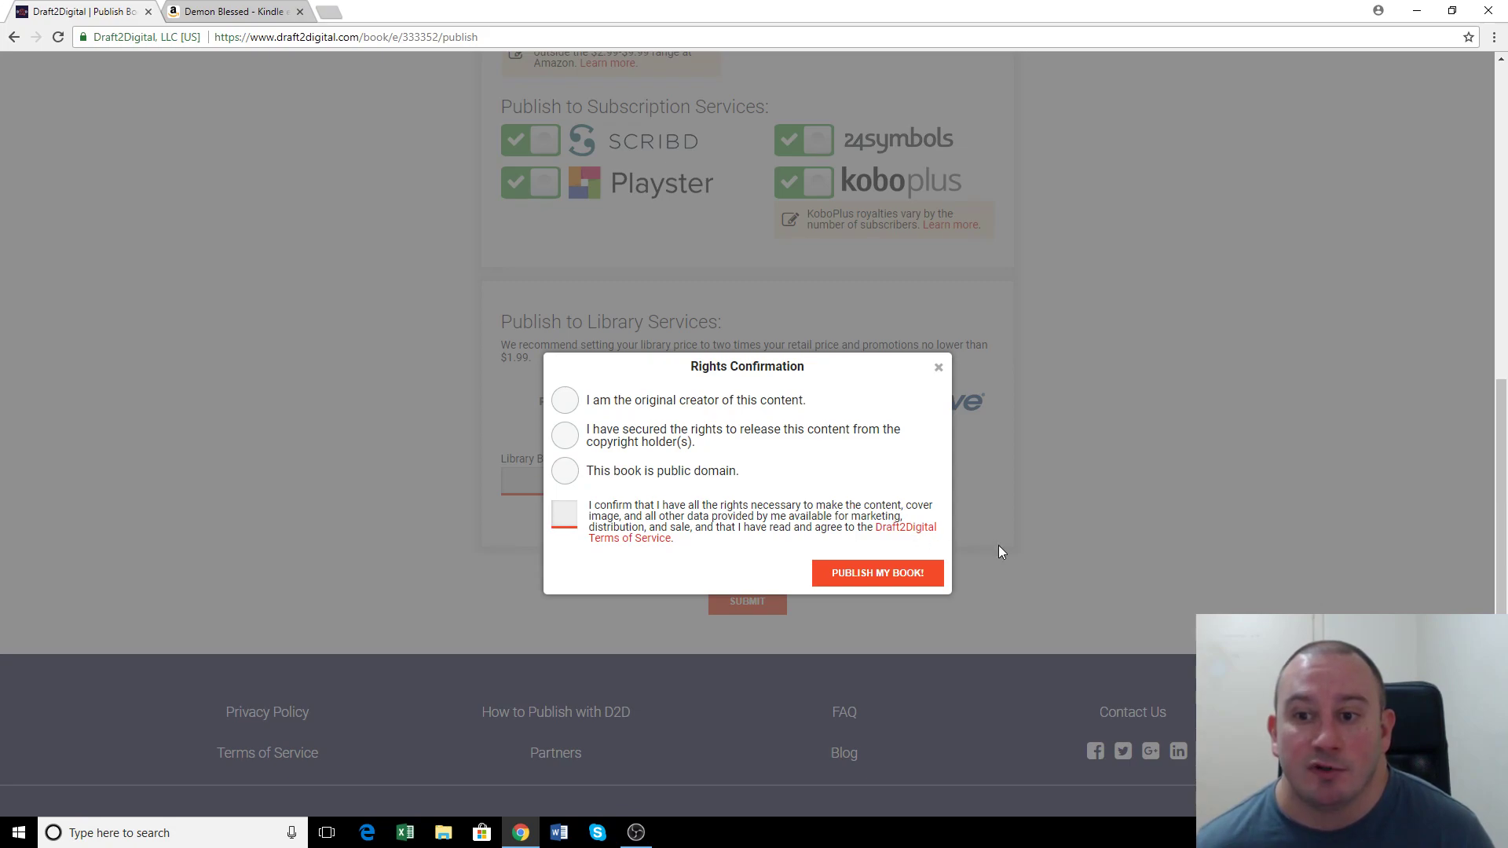
click(570, 441)
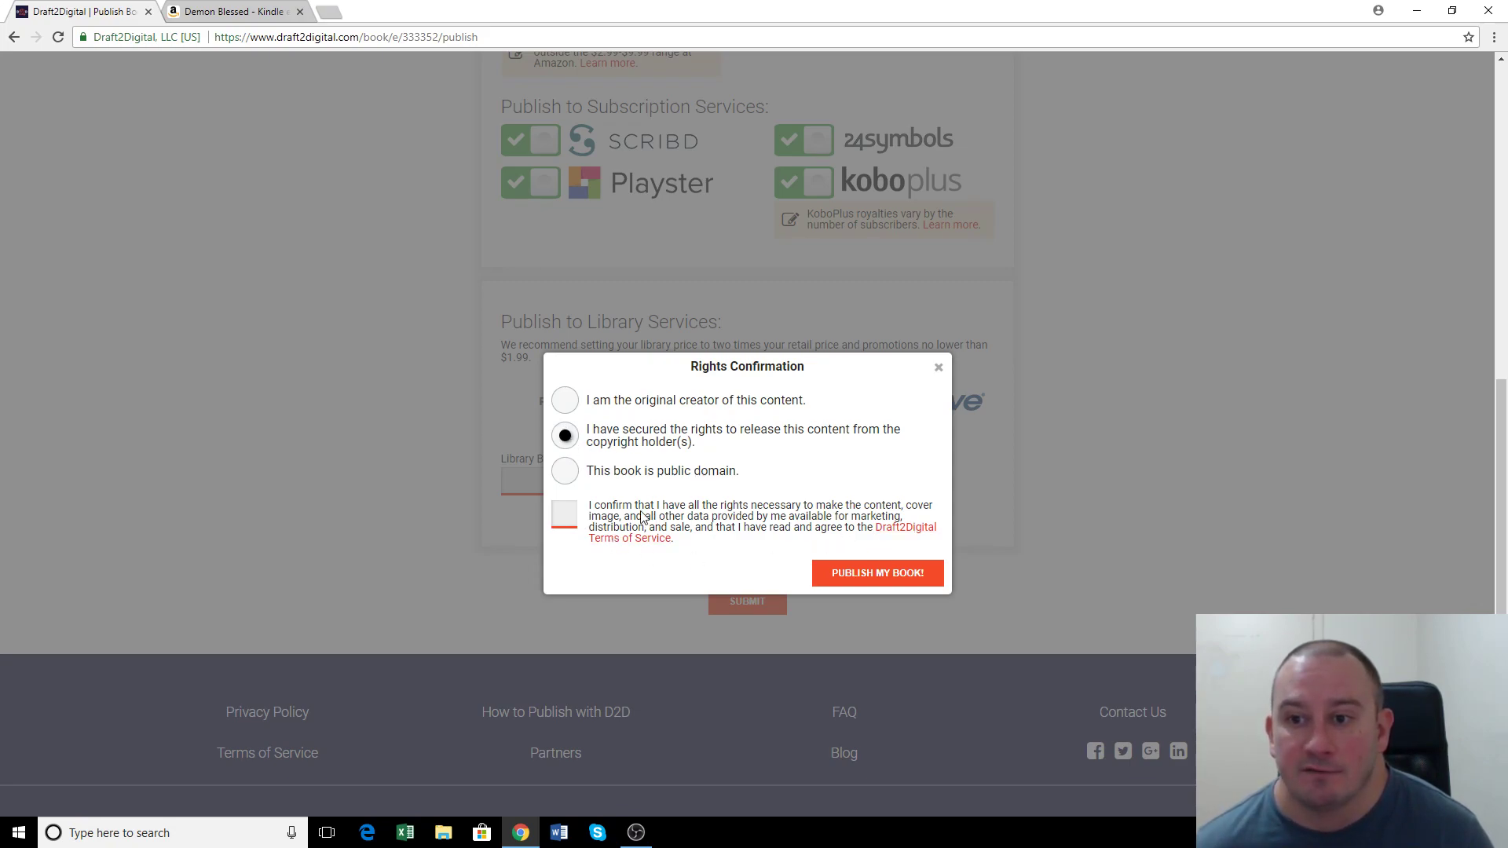
click(565, 515)
click(850, 577)
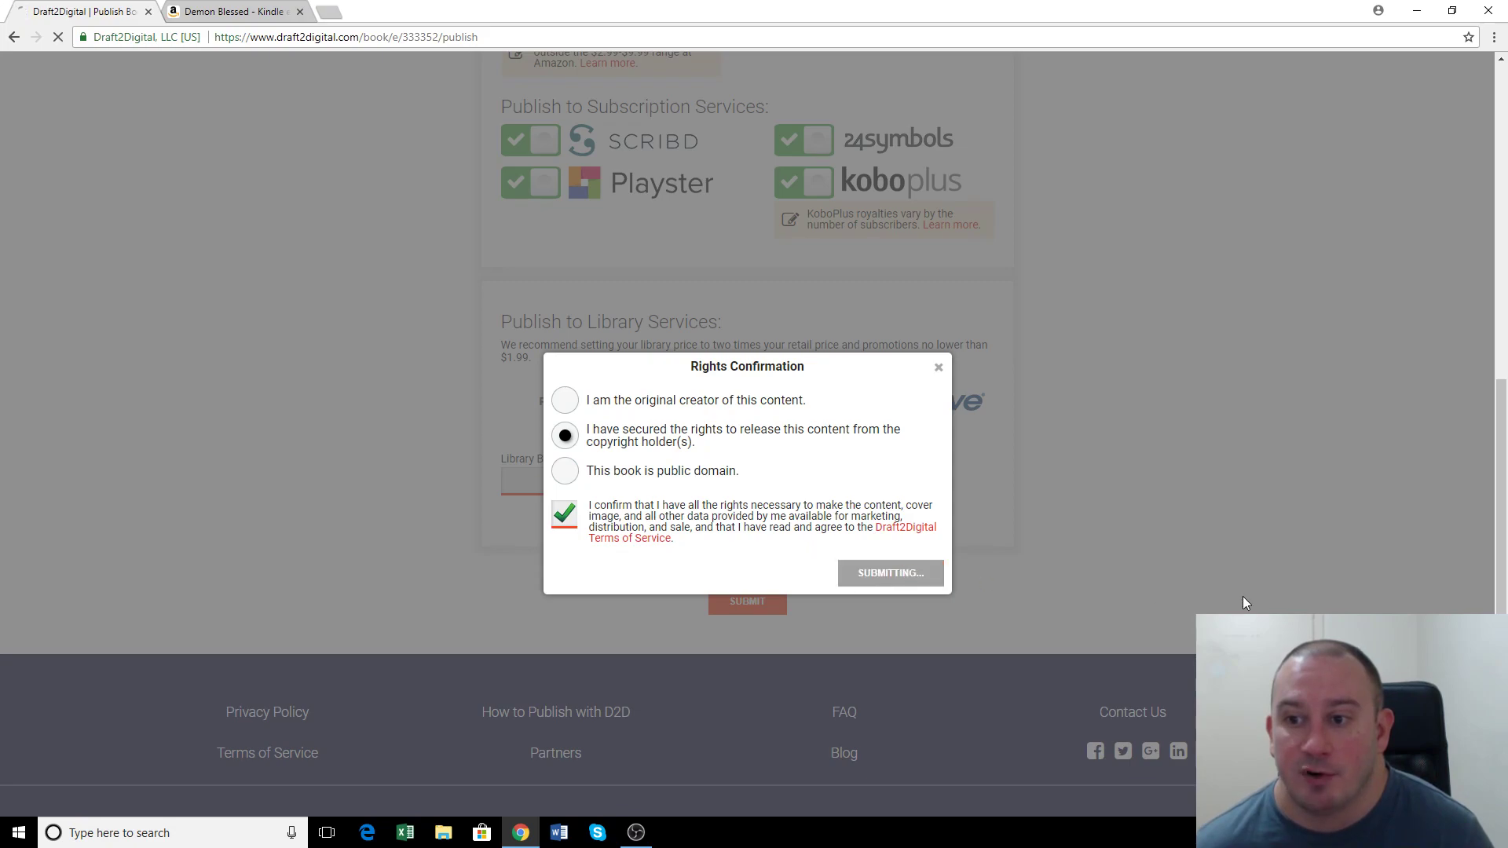